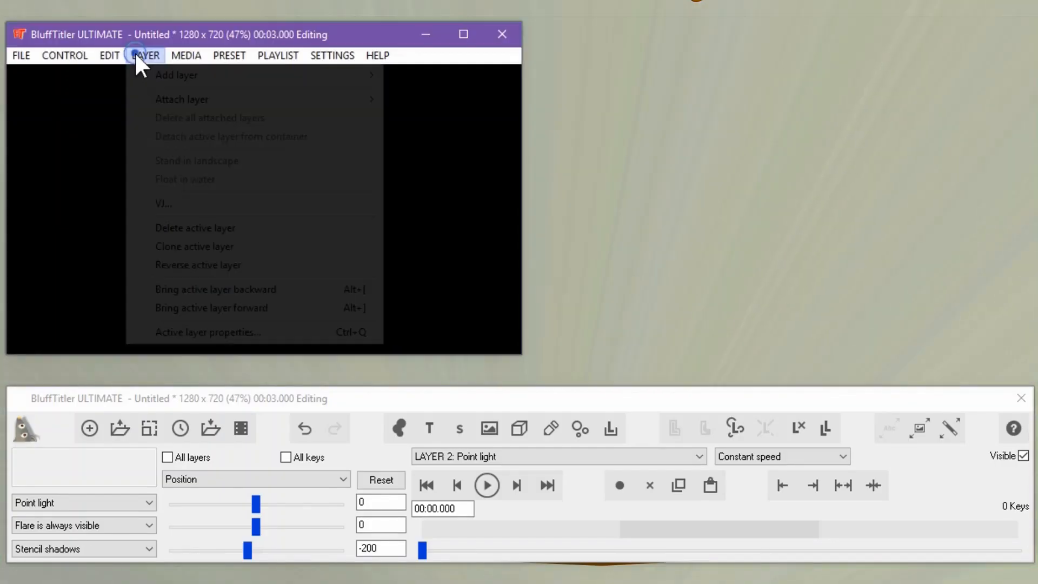
- Add a container layer to the show and attach a second container layer to it
mouse_move(162, 75)
left_click(492, 548)
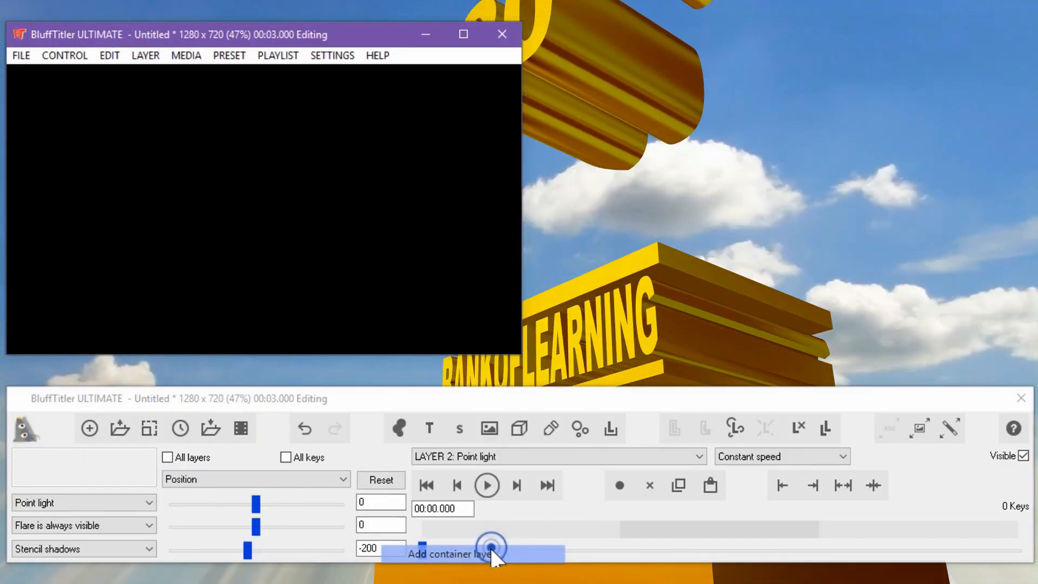
left_click(150, 54)
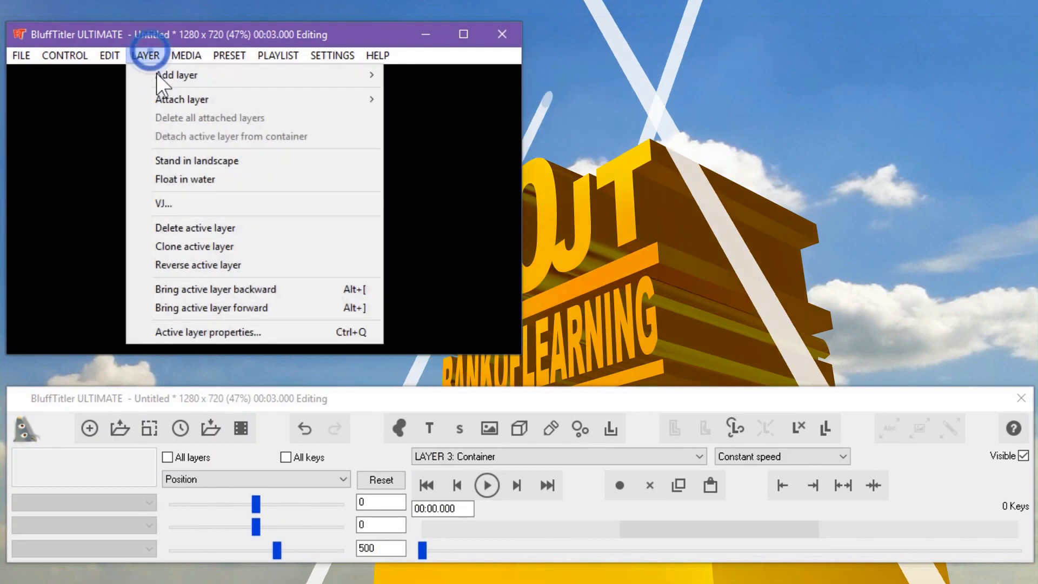
mouse_move(157, 73)
left_click(448, 553)
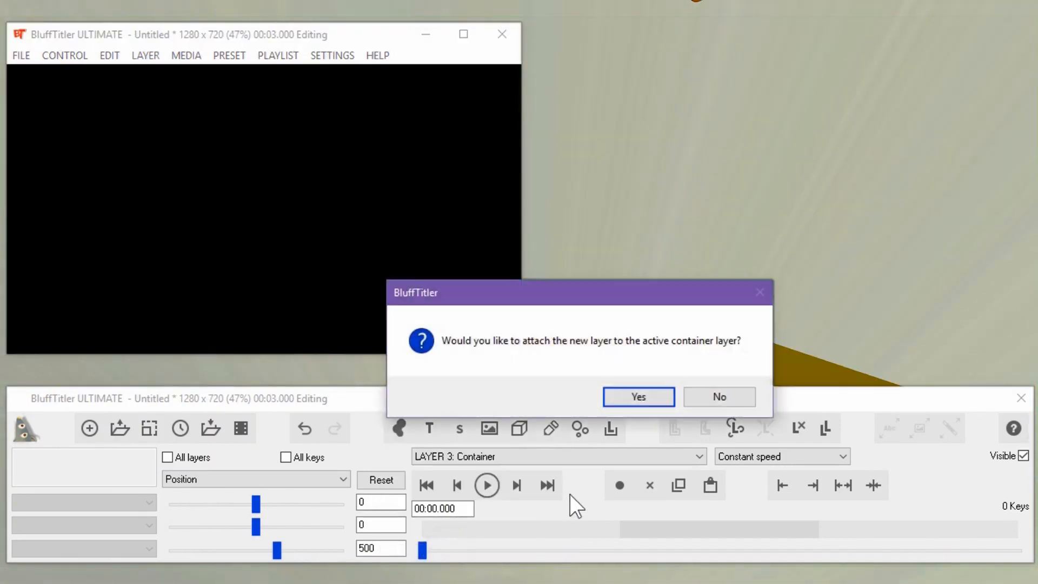
left_click(629, 393)
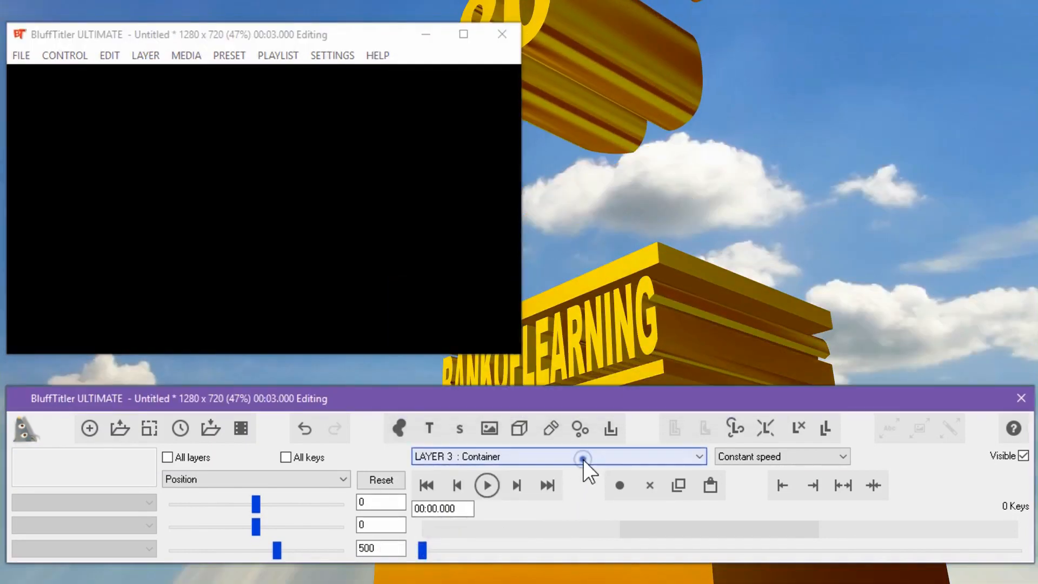
- Make the nested container (layer 4) active and add a new text layer attached to it
left_click(584, 458)
left_click(548, 504)
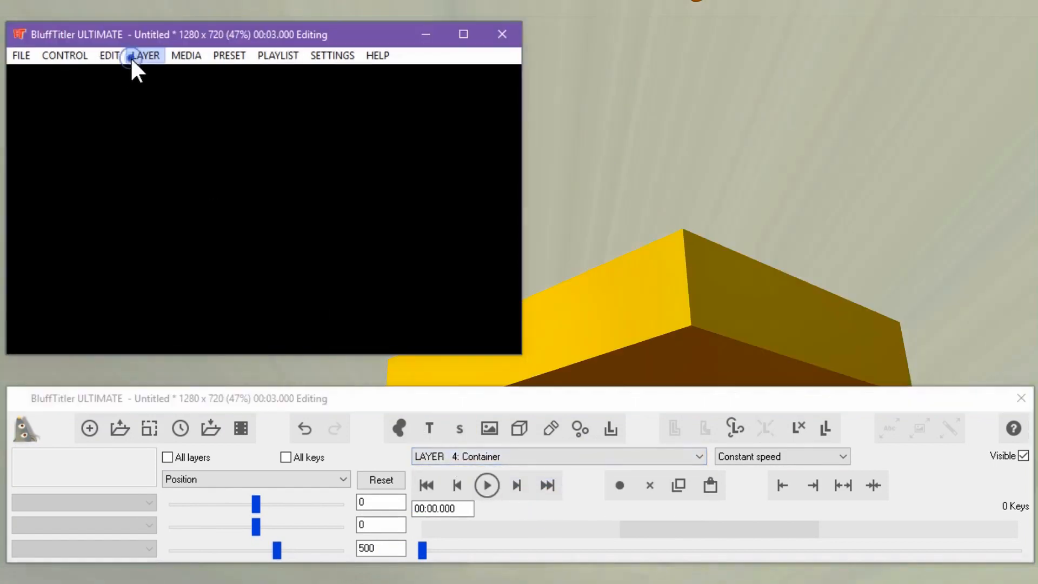
left_click(140, 56)
mouse_move(169, 77)
left_click(447, 142)
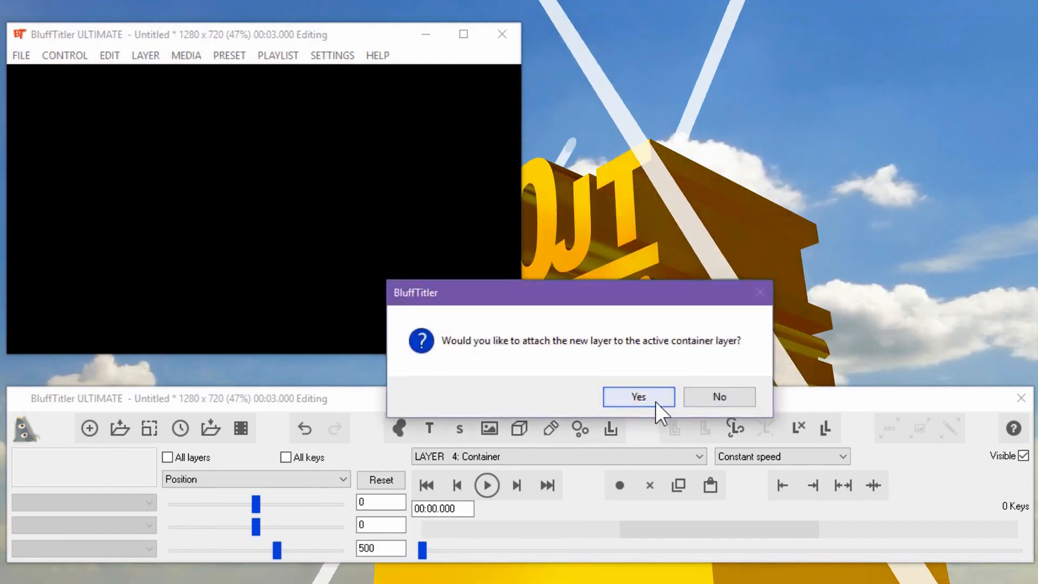
left_click(654, 402)
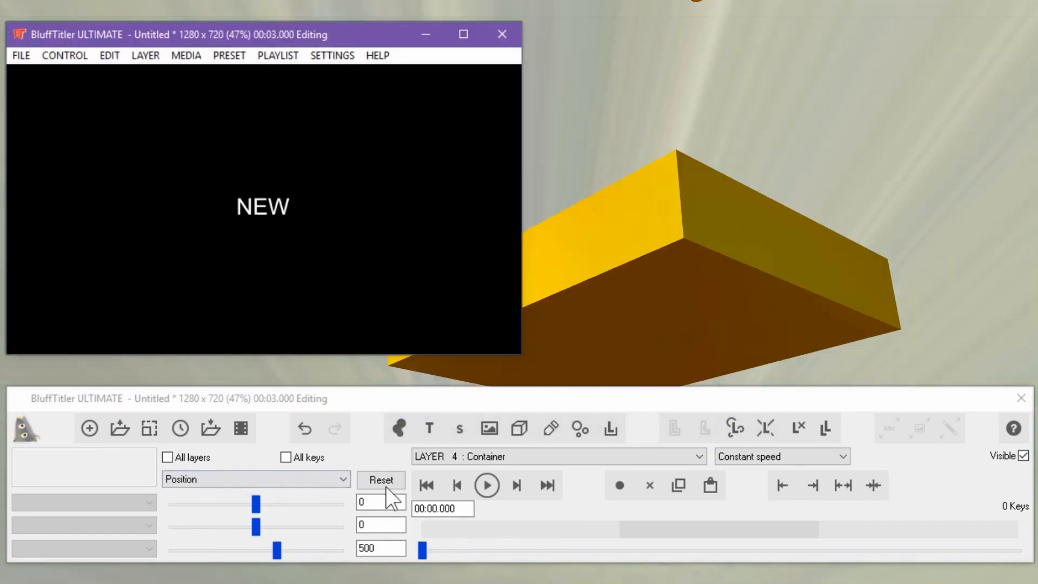
- Select the new text layer (layer 5) and replace its text with "80"
left_click(465, 457)
left_click(489, 515)
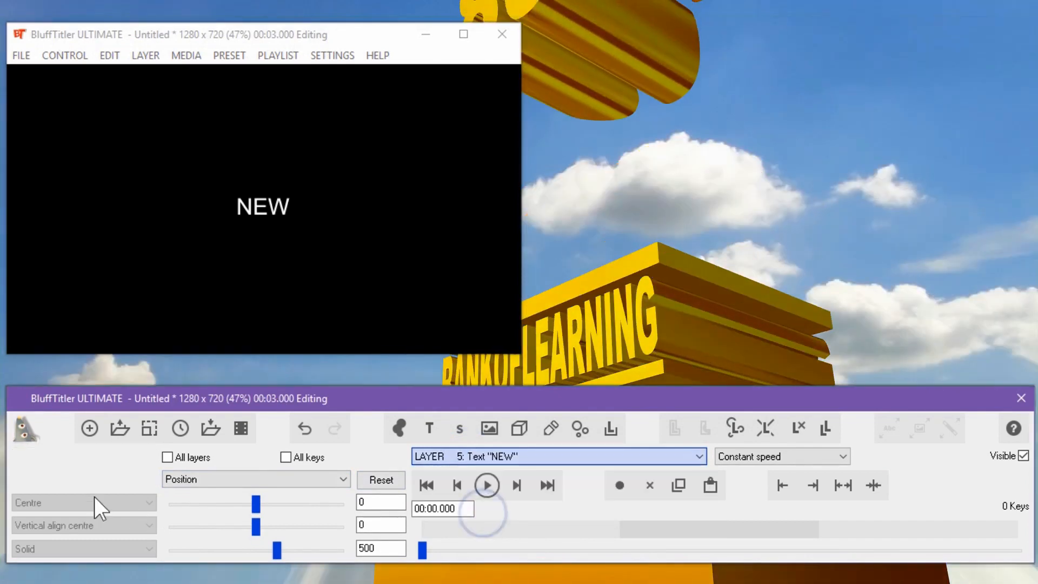
left_click_drag(81, 456, 11, 453)
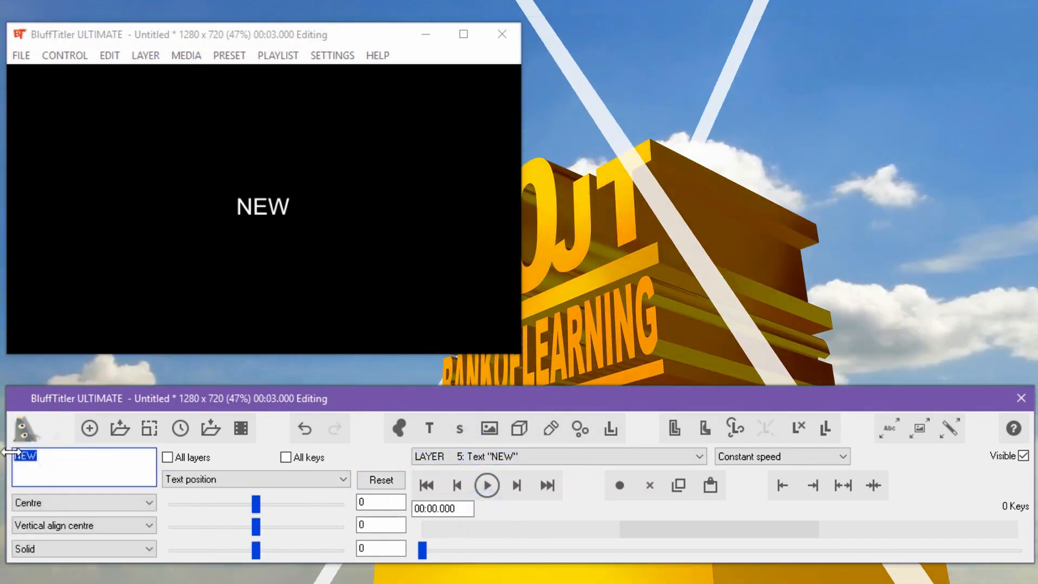
key("BackSpace")
type("80")
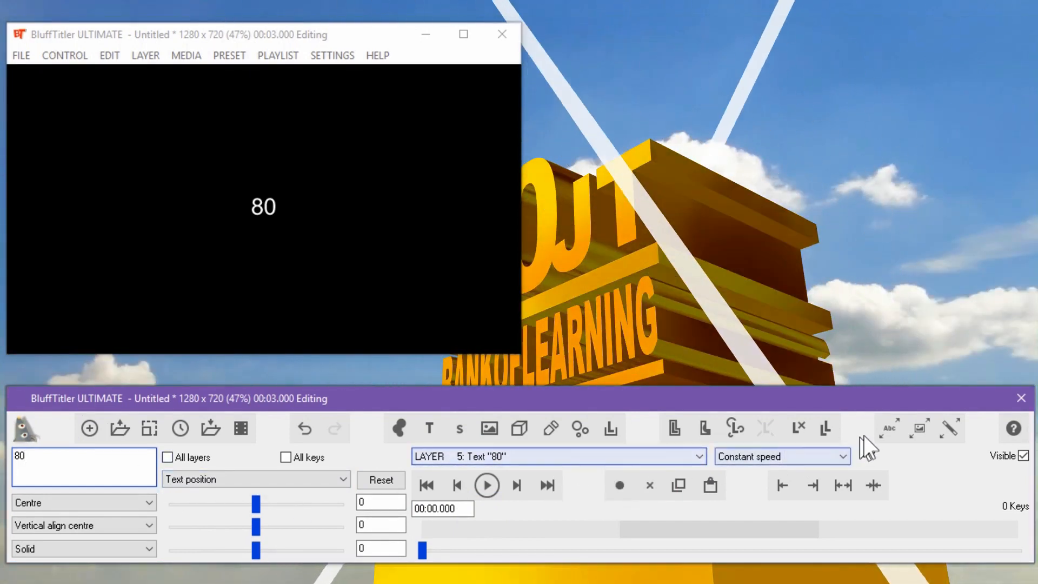
- Change the font family of the "80" text to Arial Black
left_click(889, 428)
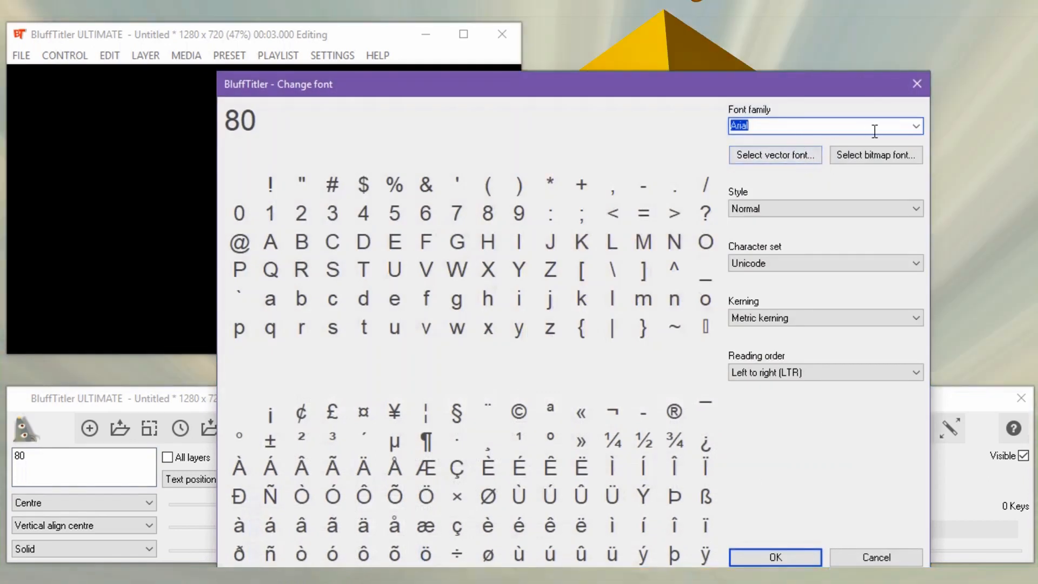
left_click(916, 126)
left_click(805, 152)
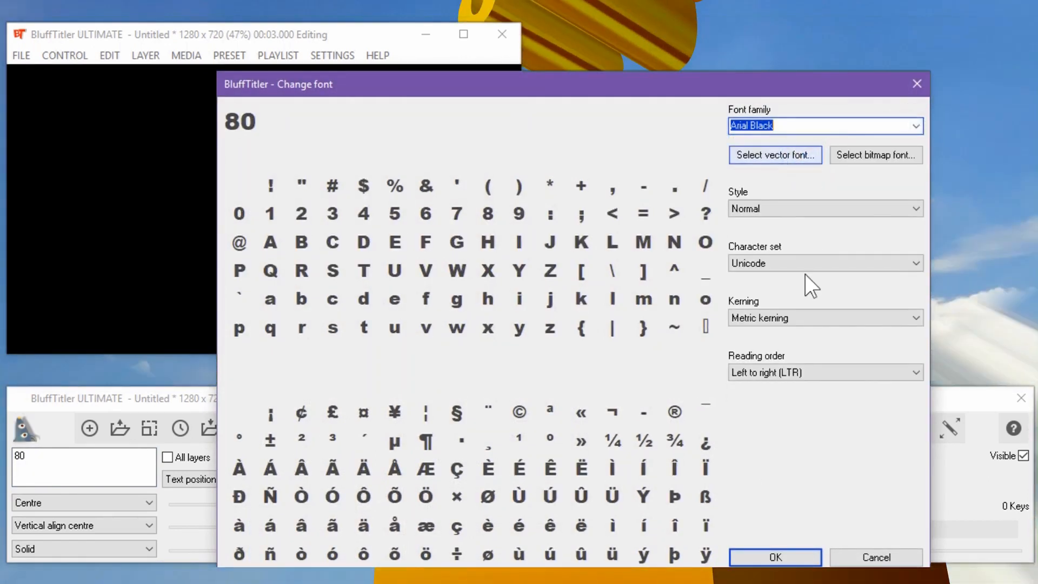
left_click(757, 556)
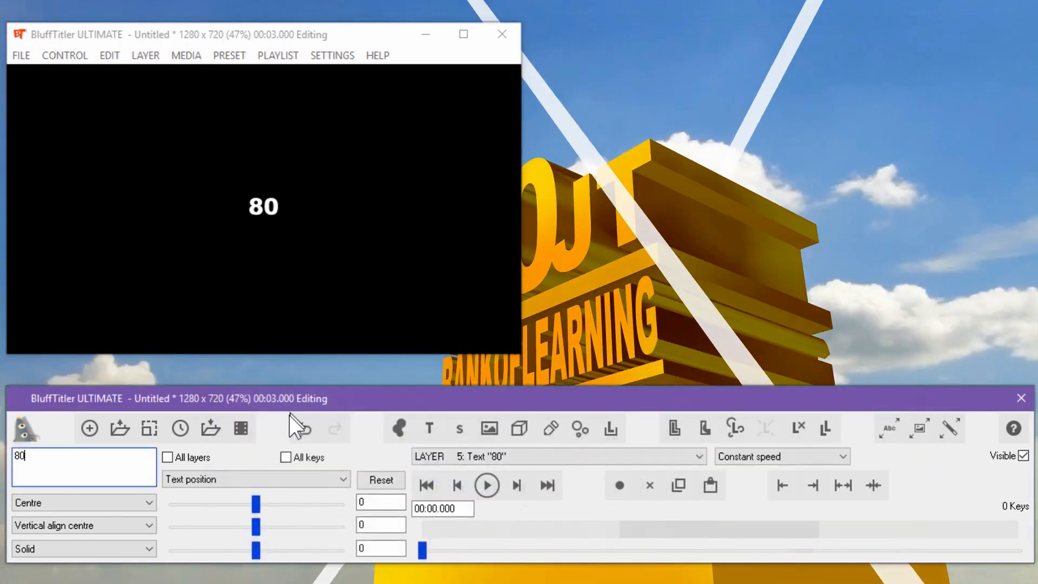
- Set the text size of the "80" layer to 3 in width and 4 in height
left_click(293, 480)
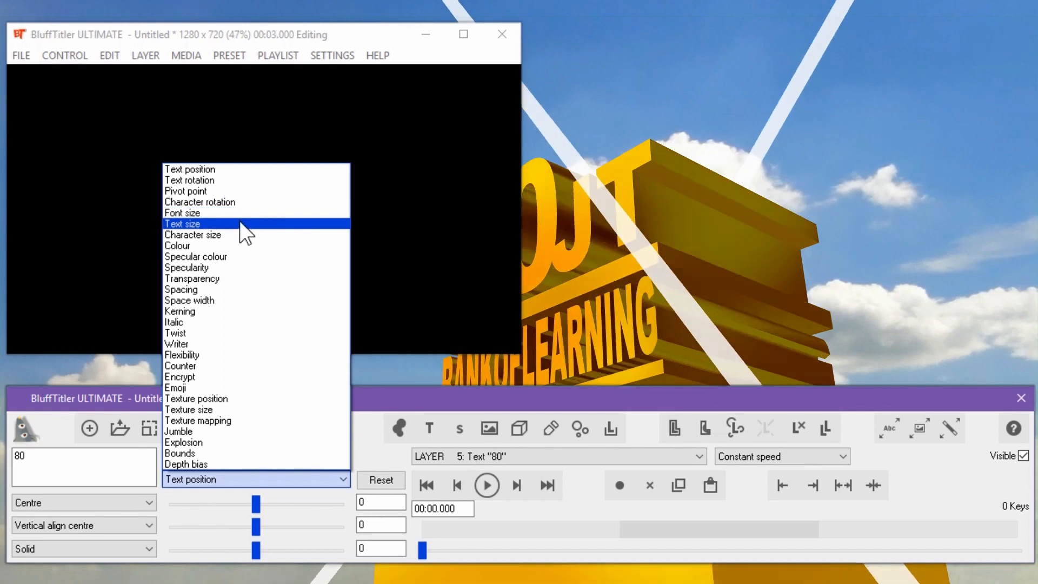
left_click(242, 224)
left_click(371, 503)
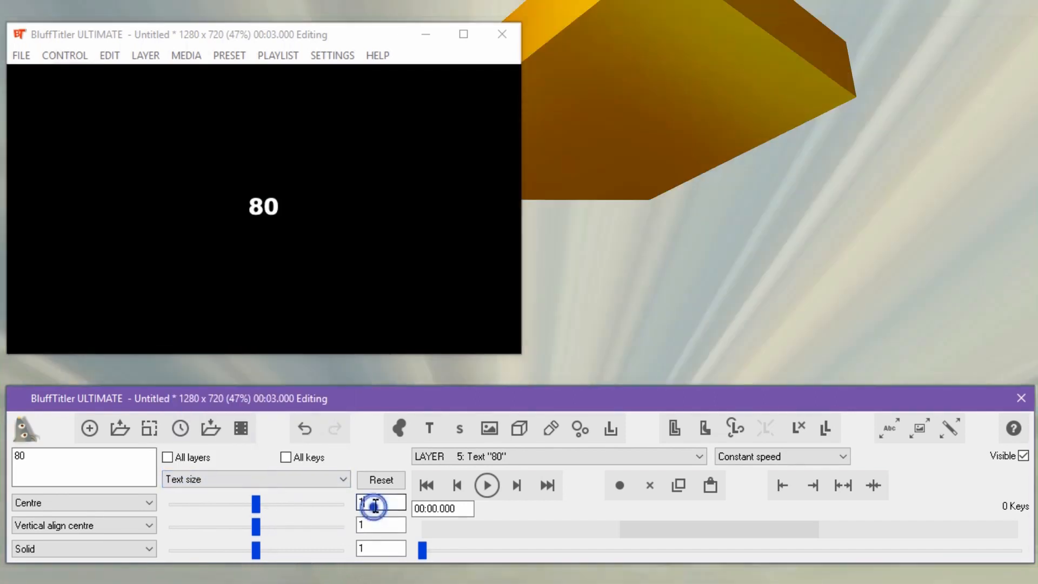
type(".5")
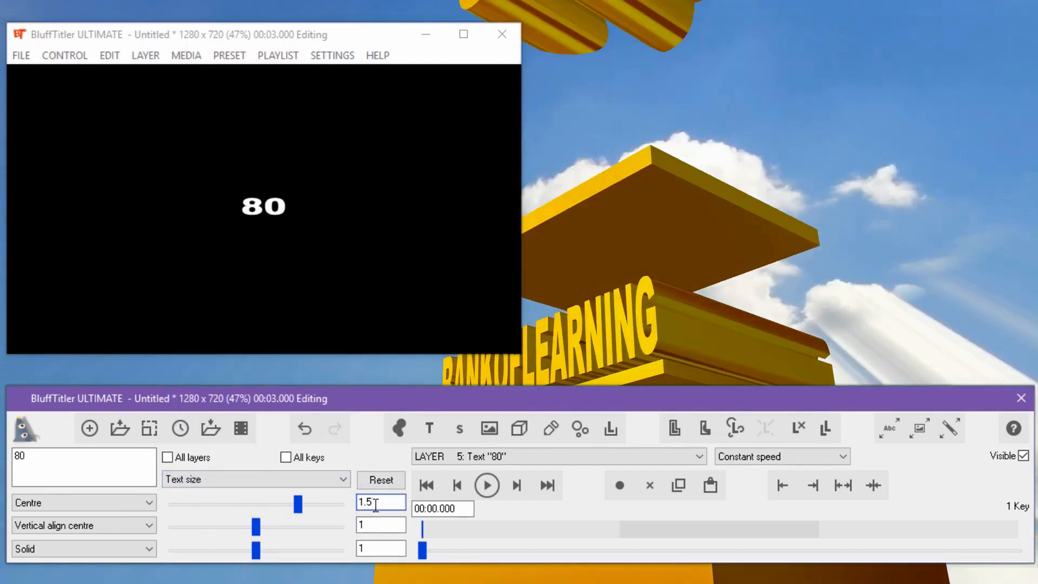
key("BackSpace")
key("BackSpace")
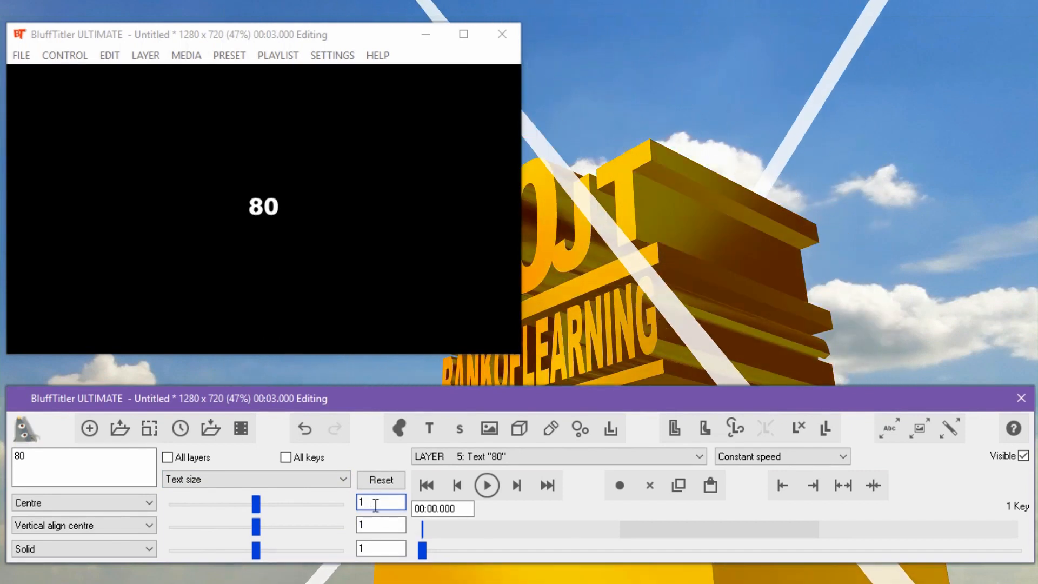
key("BackSpace")
type("3")
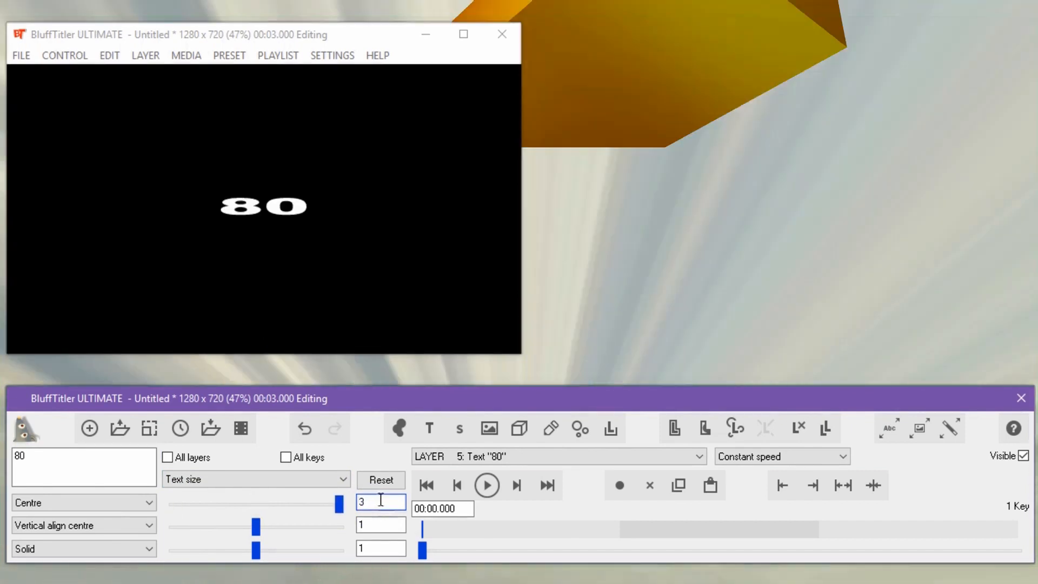
left_click(370, 525)
key("BackSpace")
type("4")
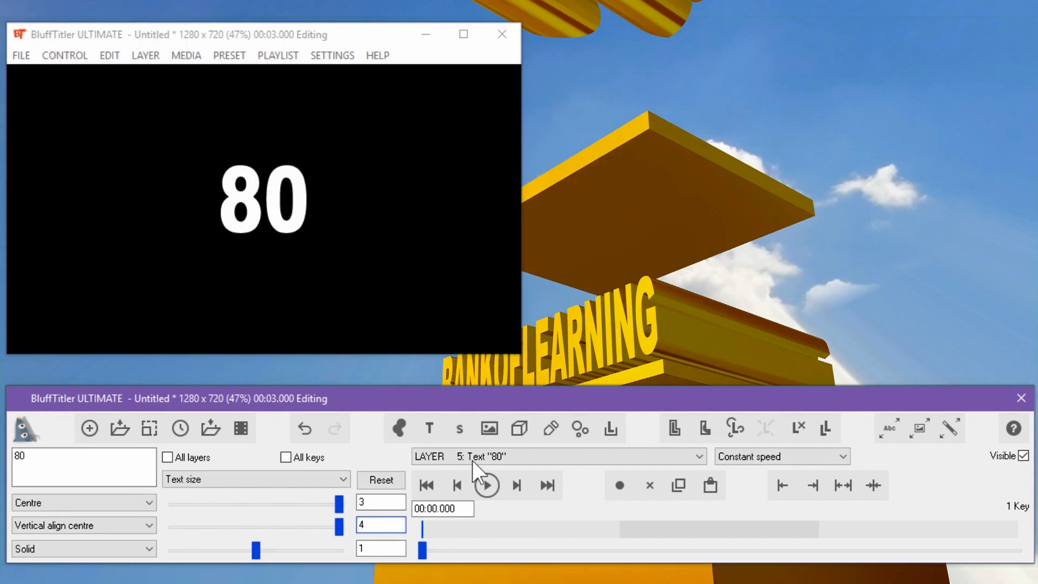
- Assign the Reflectionmap effect to the "80" text layer
left_click(951, 433)
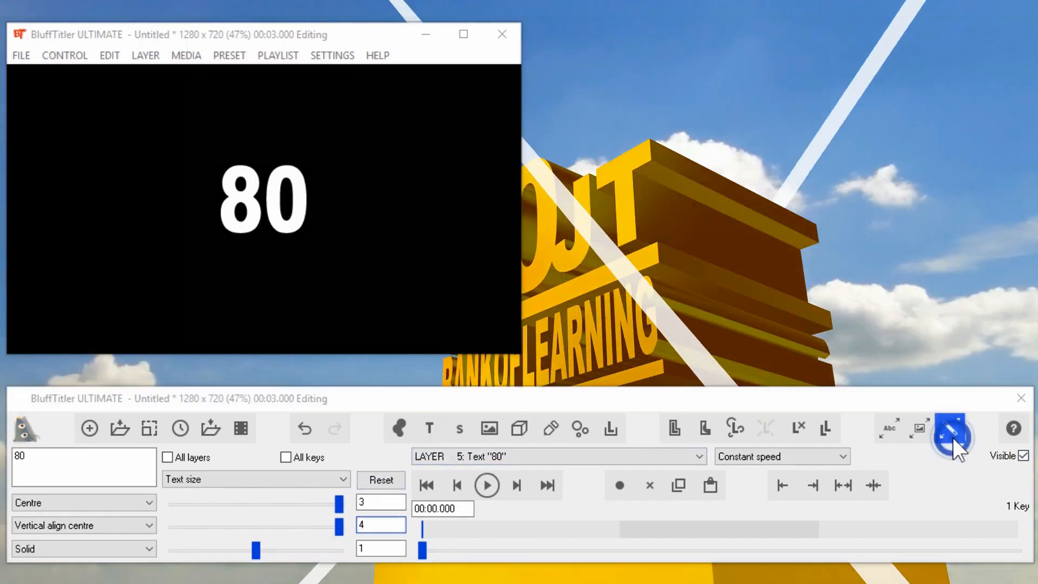
left_click(420, 552)
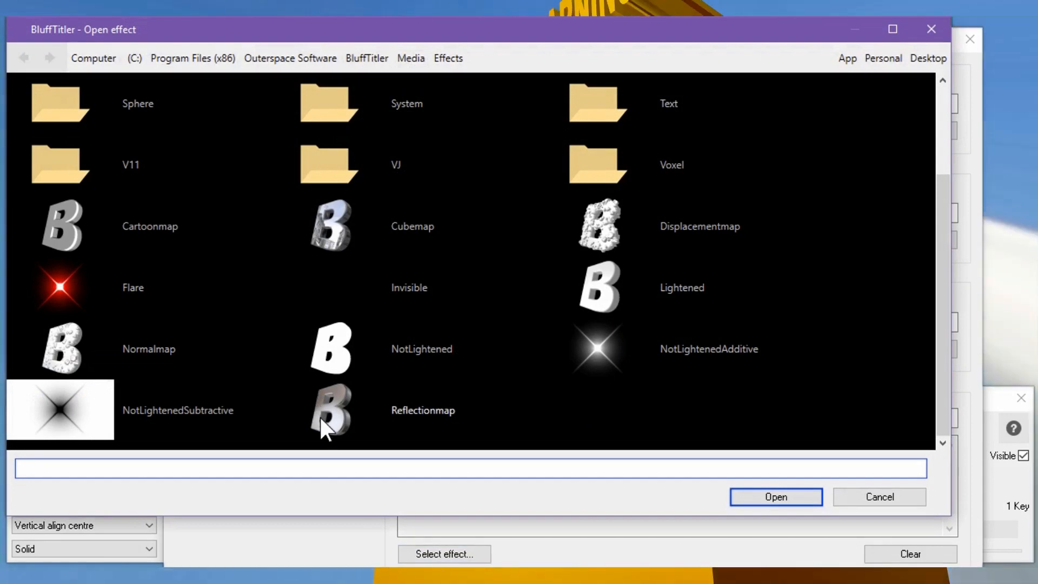
double_click(320, 416)
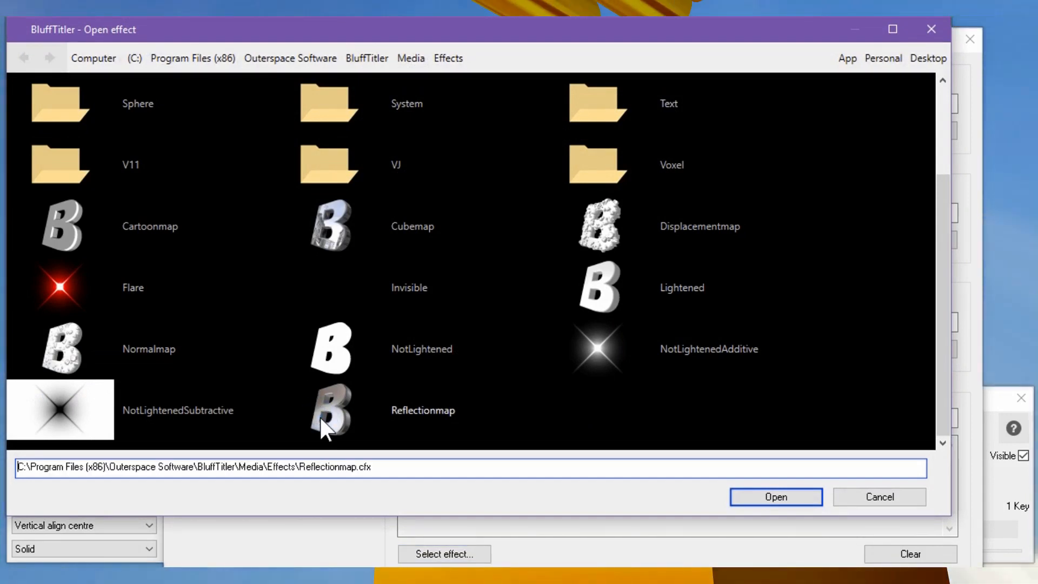
- Use ReflectionMap_Gold.jpg as texture 1 of the "80" text layer and apply the texture changes
left_click(453, 134)
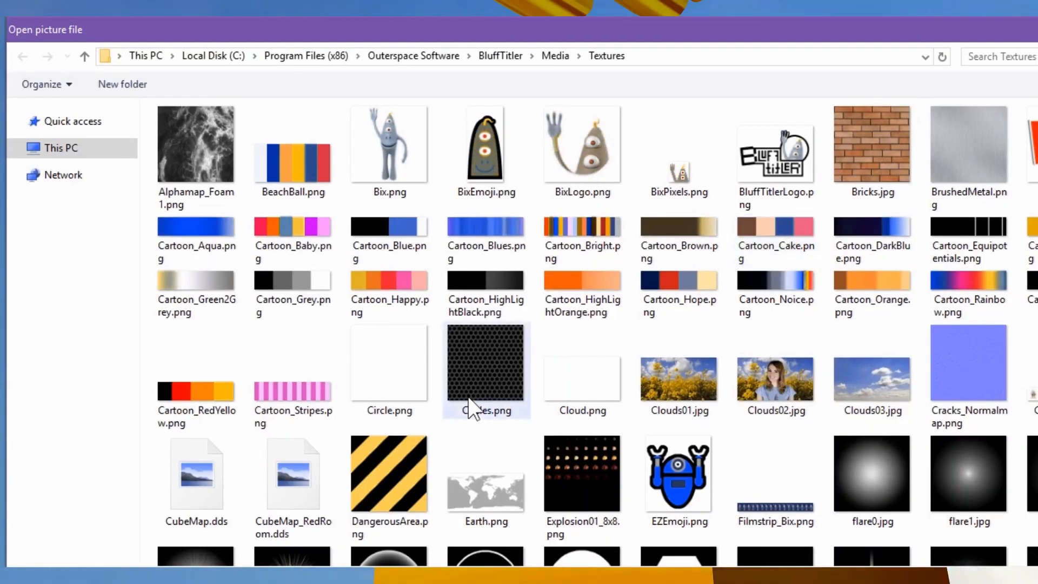
left_click(482, 368)
scroll(482, 368, "down", 3)
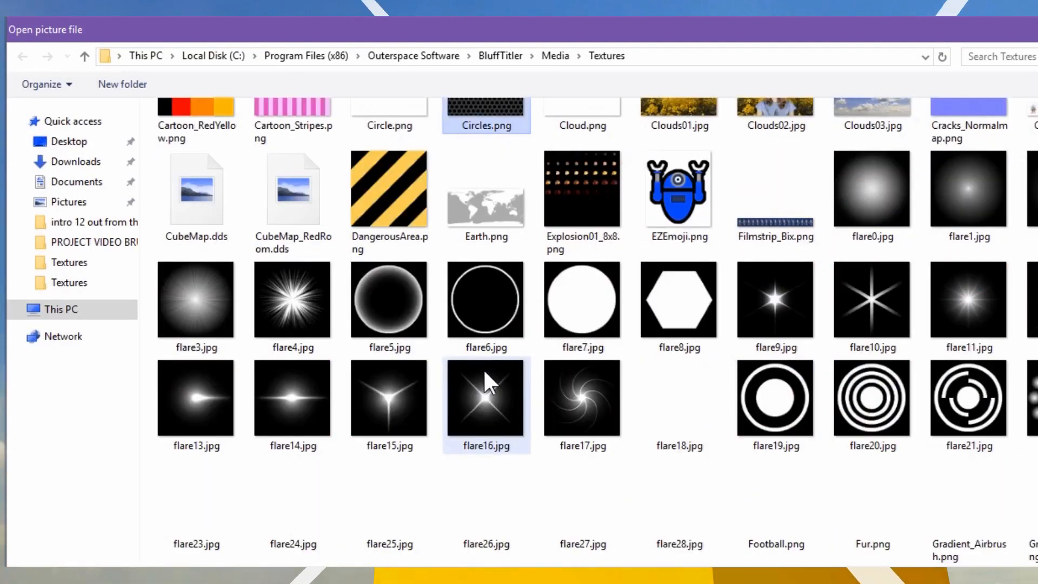
scroll(483, 369, "down", 10)
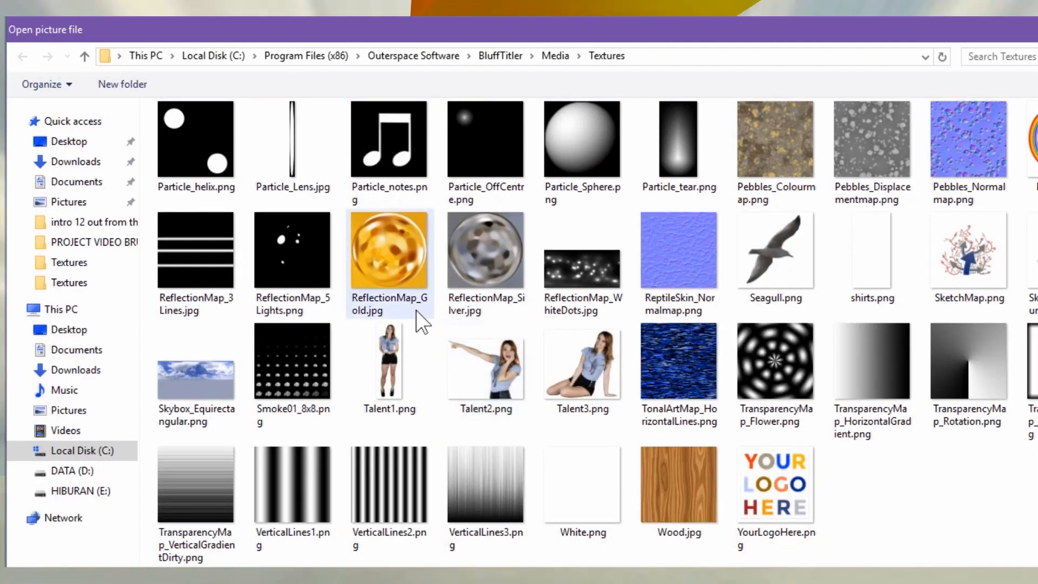
double_click(407, 256)
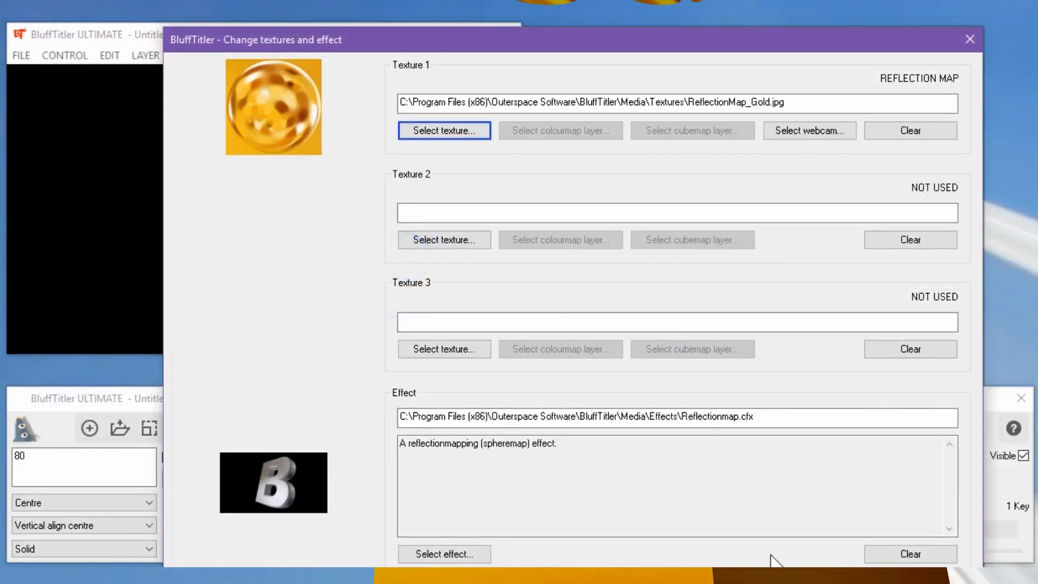
left_click(794, 579)
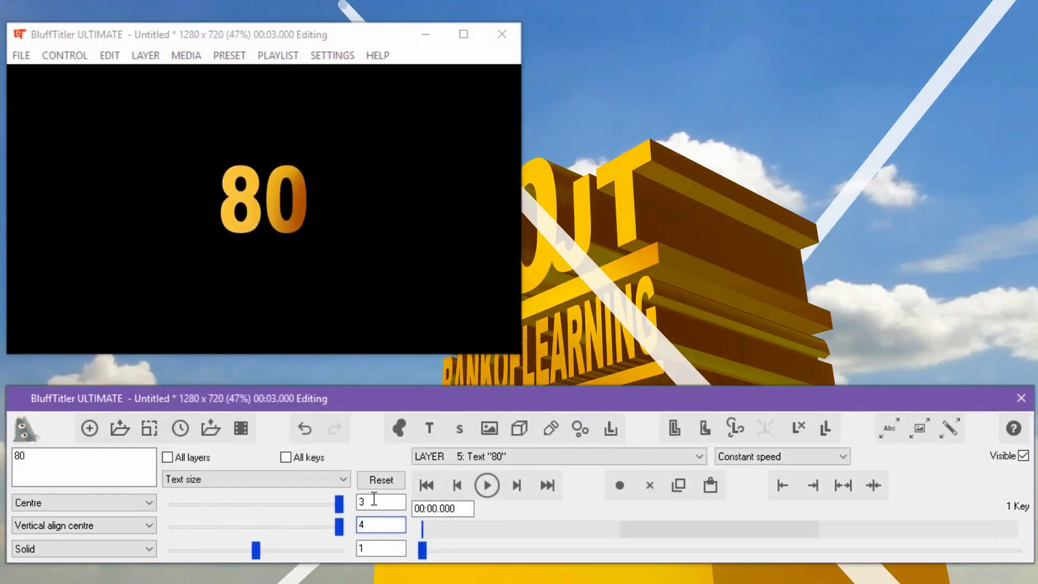
- Set the depth of the "80" text size to 40 and its text position's Z value to 500
left_click(275, 478)
left_click(276, 478)
left_click(378, 547)
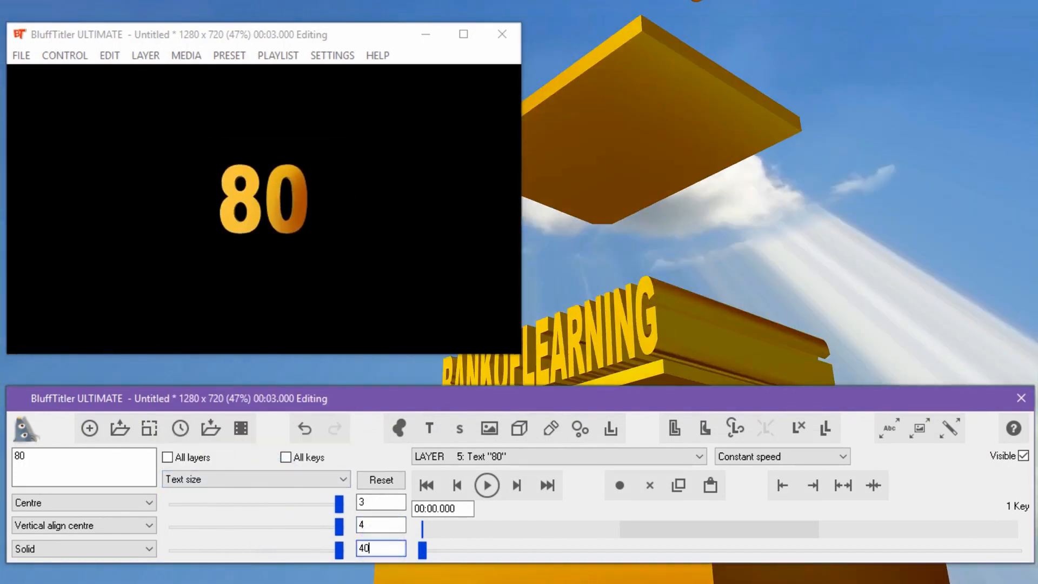
type("40")
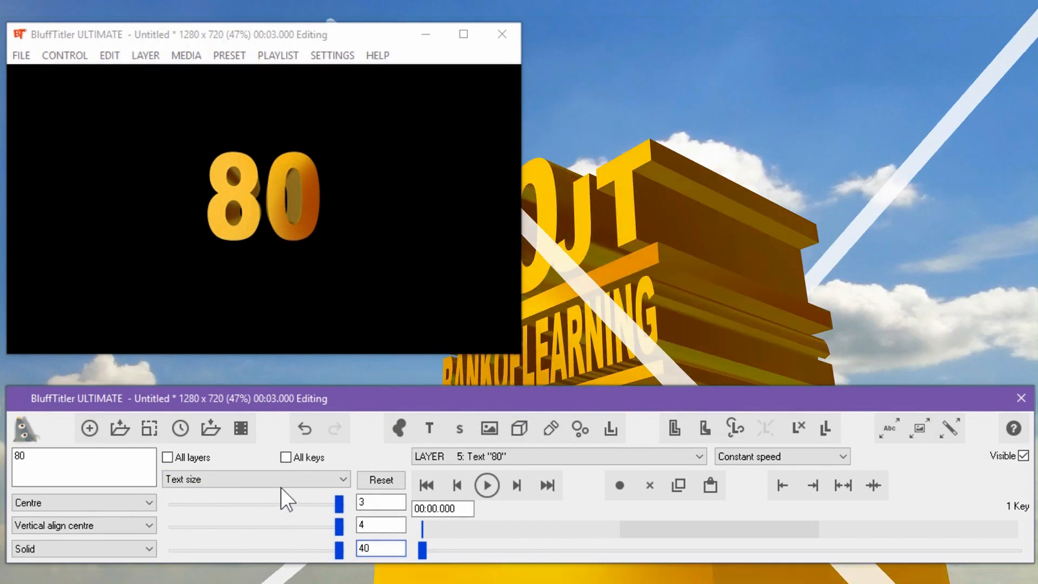
left_click(280, 484)
left_click(244, 195)
- Clone the "80" text layer and change the copy's text to "th"
left_click(146, 57)
left_click(190, 245)
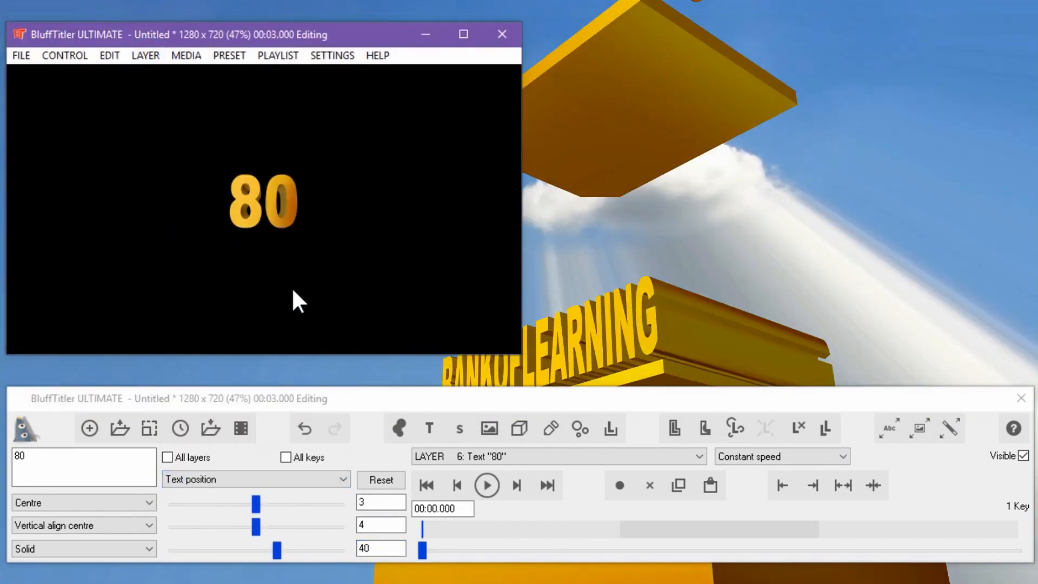
left_click(29, 458)
key("BackSpace")
key("BackSpace")
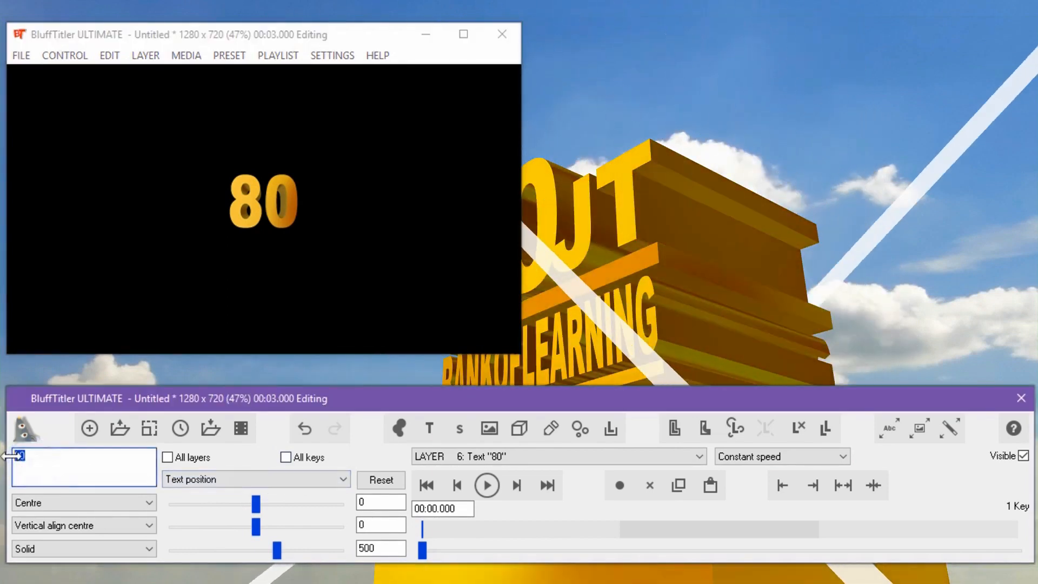
type("th")
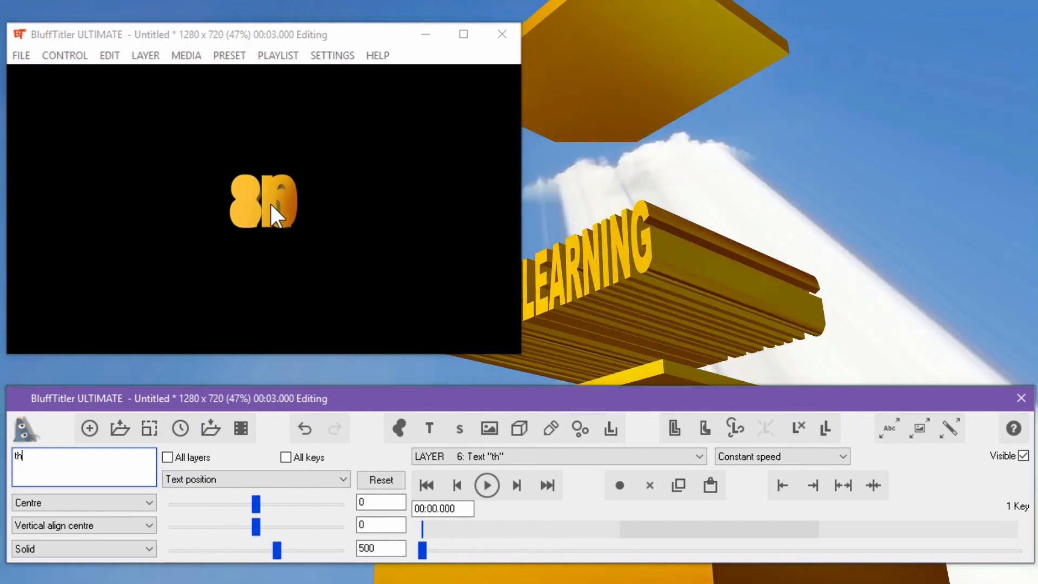
- Move the "th" text beside "80" to about X 331, Y 4.8 and scale its text size to about 2 by 2.5
left_click_drag(271, 205, 452, 205)
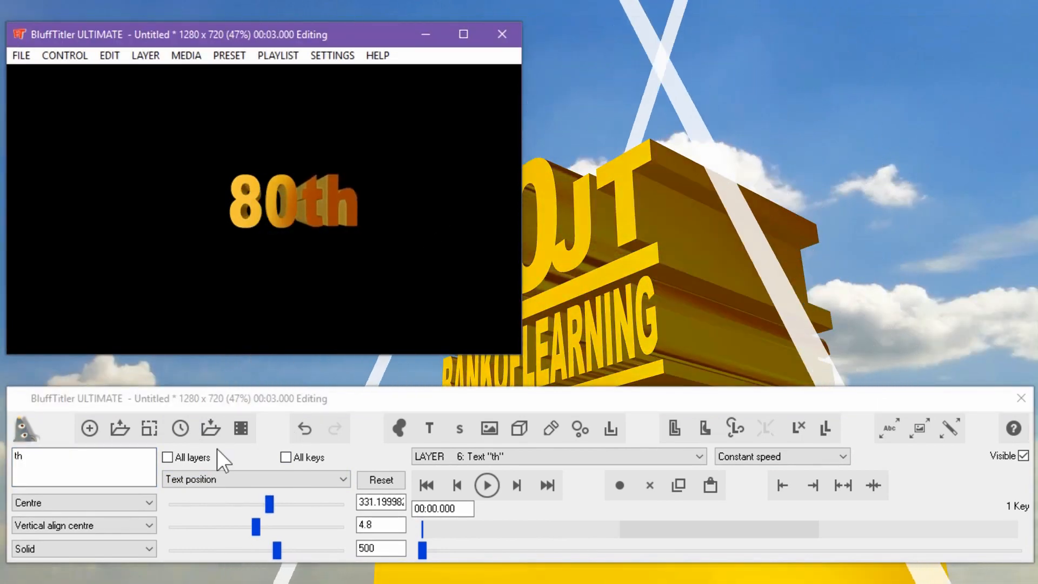
left_click(280, 479)
left_click(182, 201)
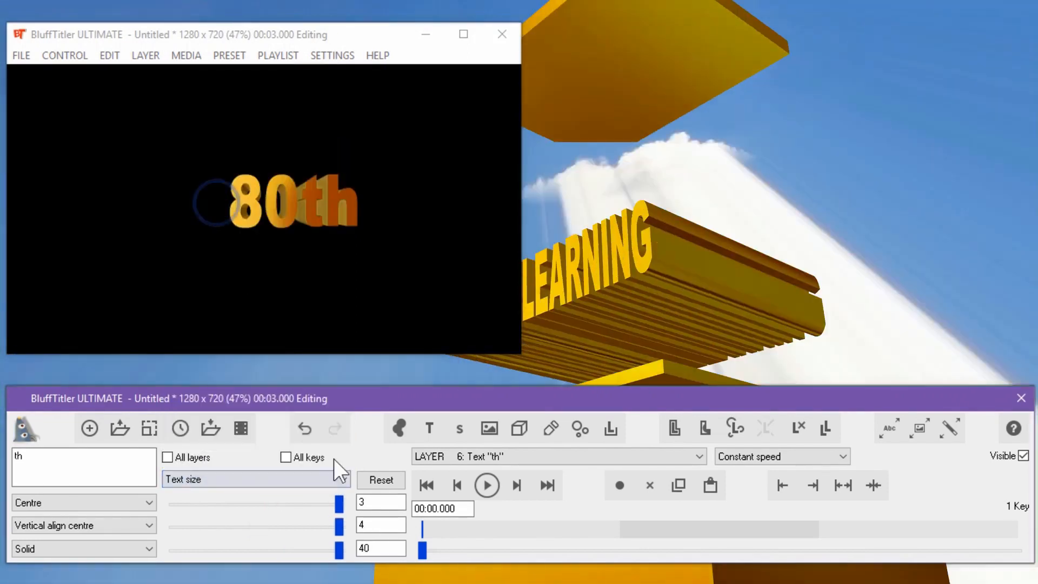
left_click_drag(338, 204, 333, 216)
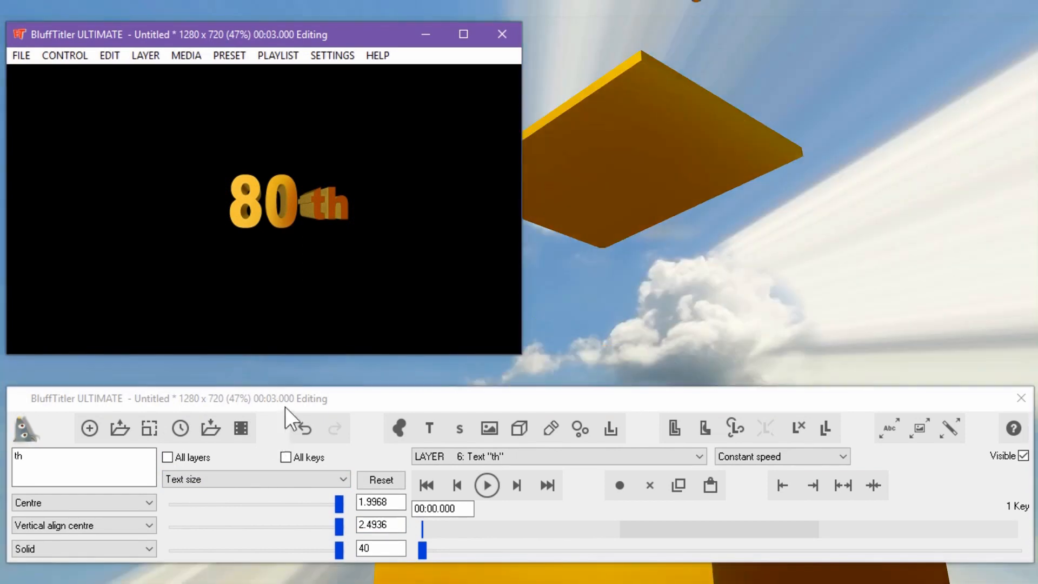
- Move the "th" text closer to "80", to a text position of about X 273, Y -26
left_click(288, 480)
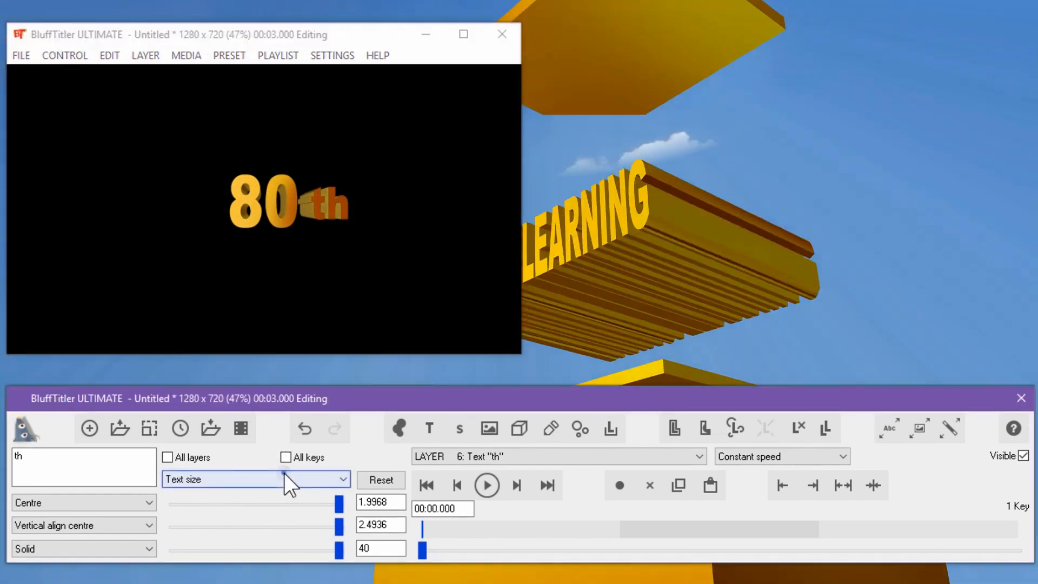
left_click(225, 150)
left_click_drag(323, 201, 267, 234)
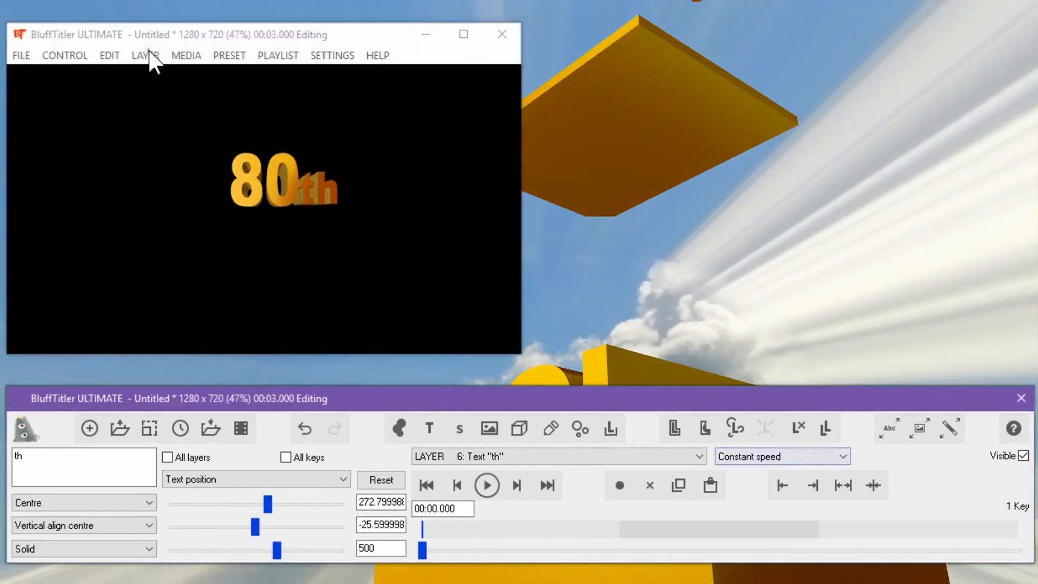
- Clone the "th" text layer and change the copy's text to "-"
left_click(145, 56)
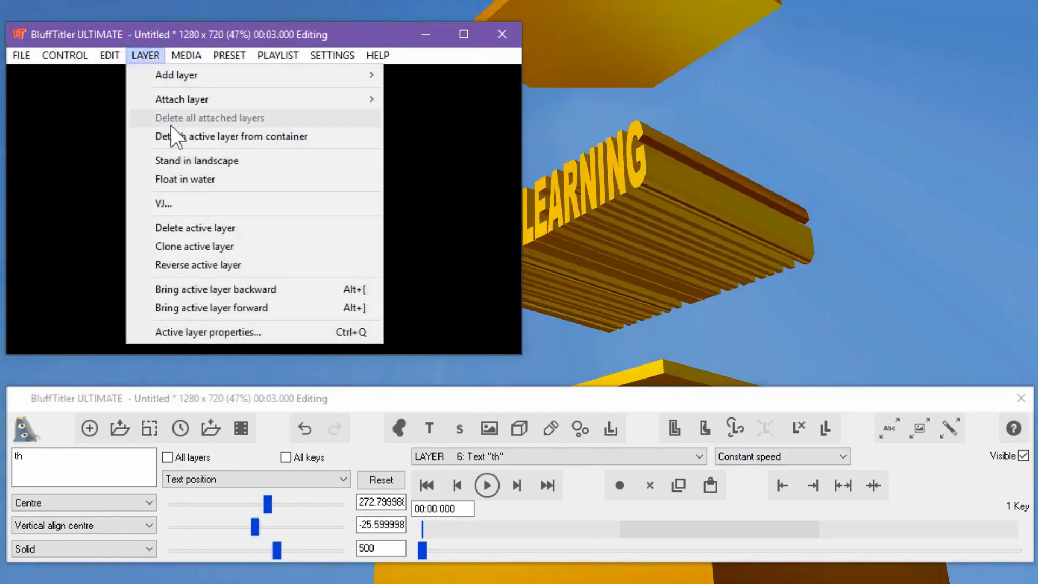
left_click(190, 248)
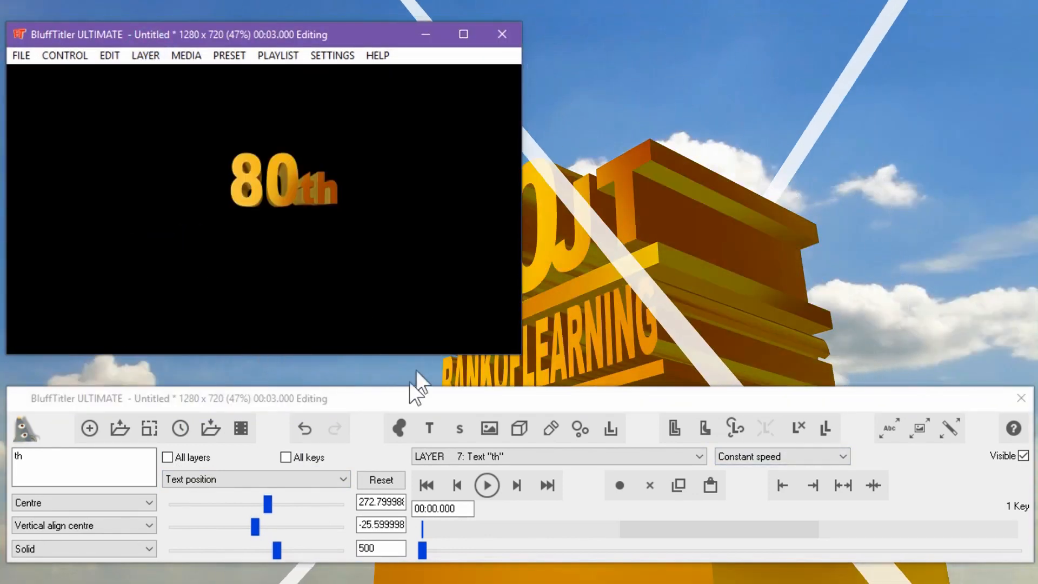
left_click_drag(43, 454, 11, 454)
type("-")
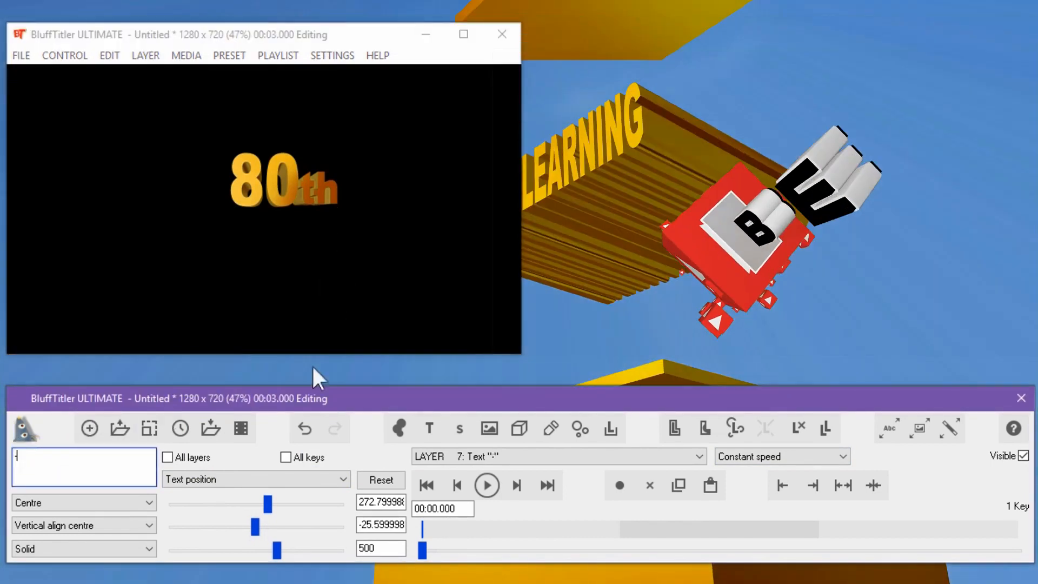
- Move the "-" text beneath "80th" to about X 145, Y -127 and widen its text size to 22
left_click_drag(324, 204, 185, 301)
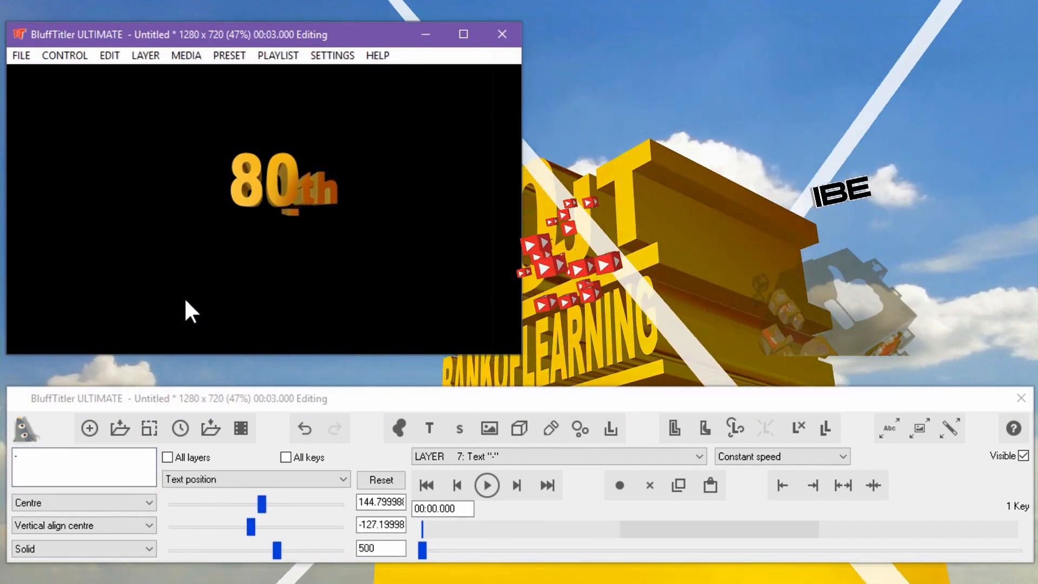
left_click(310, 480)
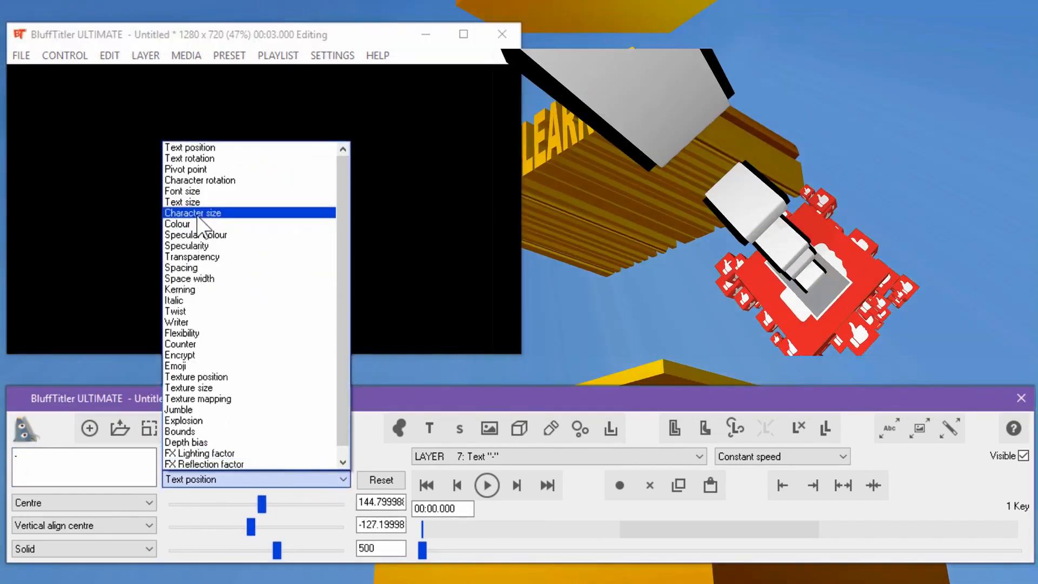
left_click(200, 201)
double_click(395, 502)
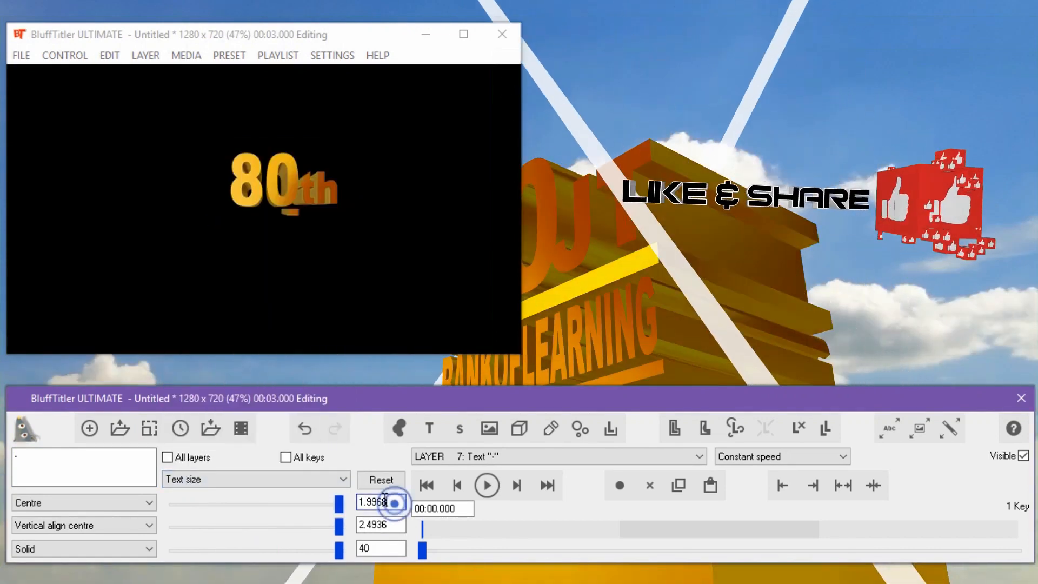
type("22")
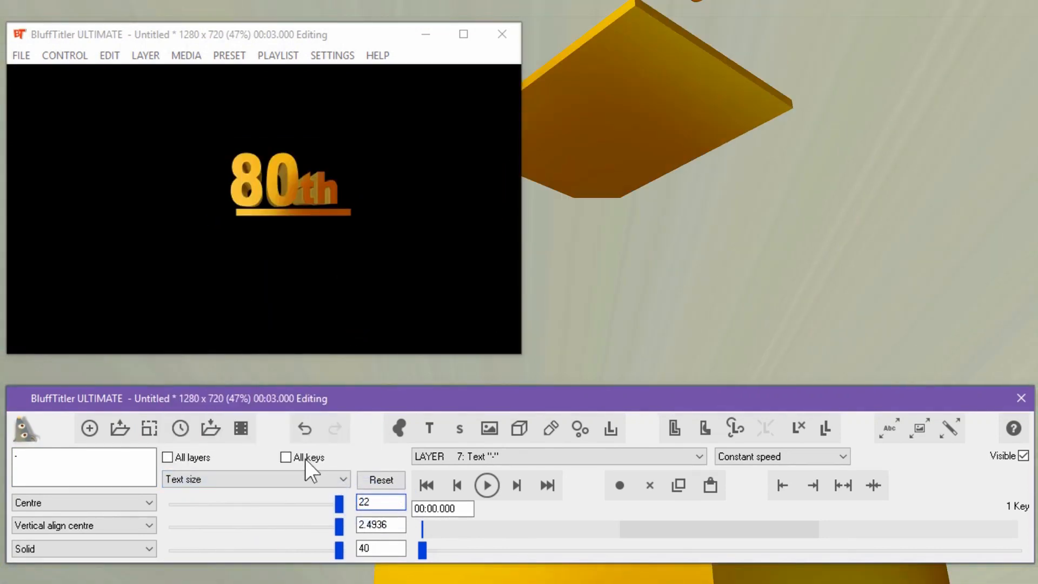
- Reposition the widened bar under "80th" to about X 106, Y -129
left_click(294, 478)
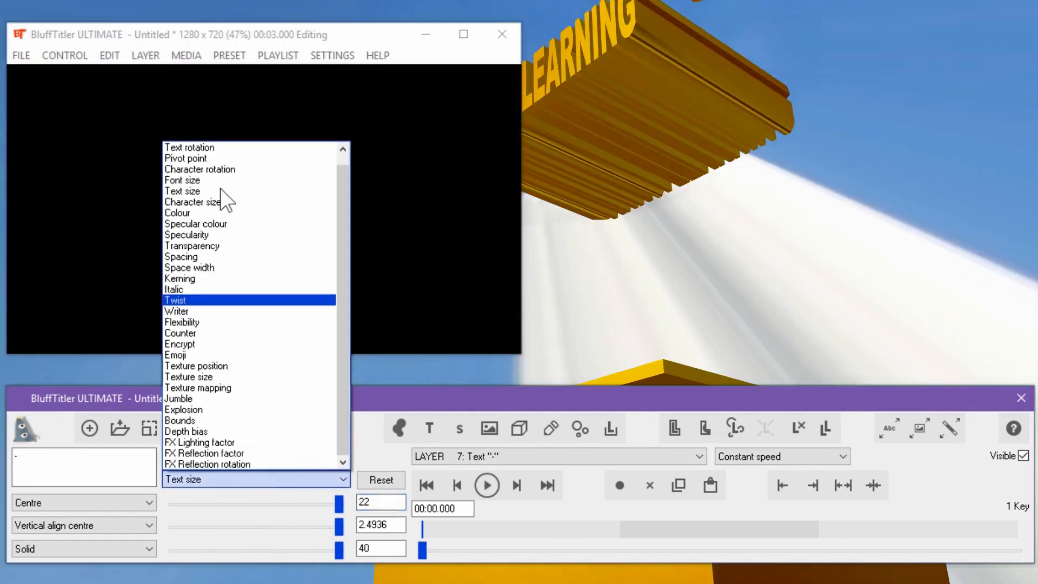
scroll(233, 177, "up", 1)
left_click(229, 150)
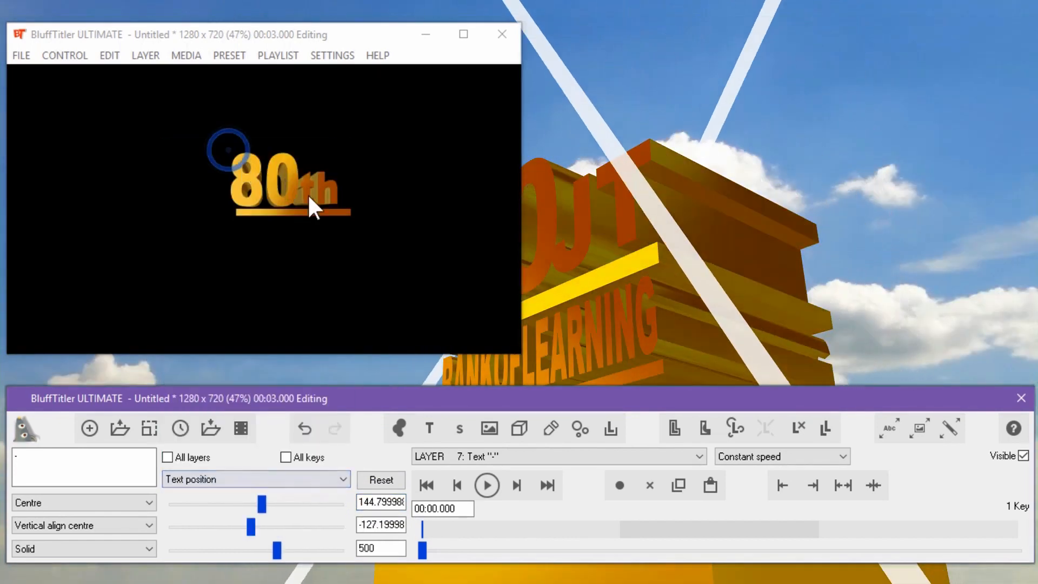
left_click_drag(327, 207, 305, 184)
- Clone the "th" text layer and move the copy beneath the bar to about X 101, Y -262
left_click(325, 181)
left_click(146, 55)
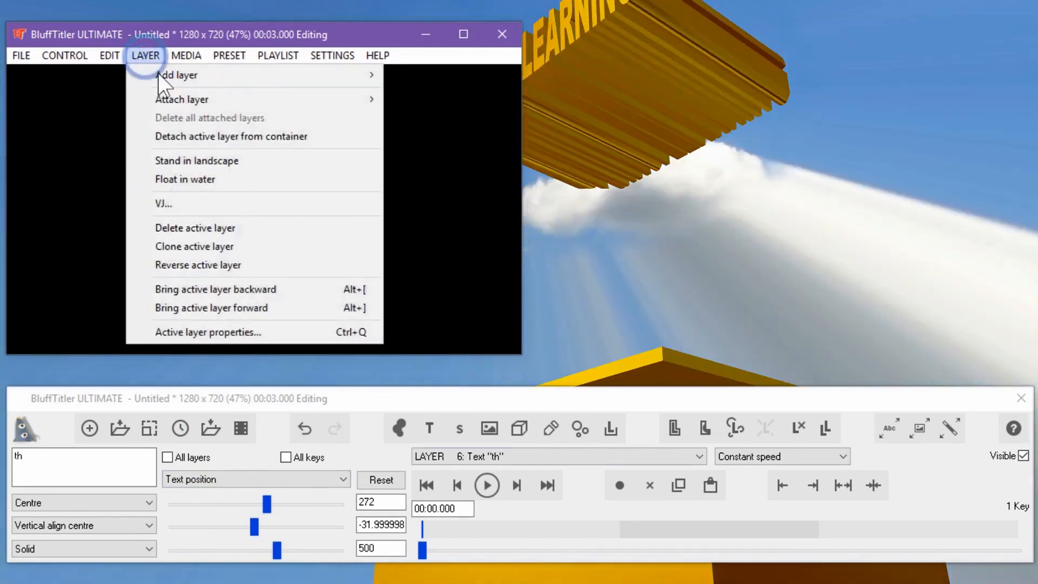
left_click(215, 248)
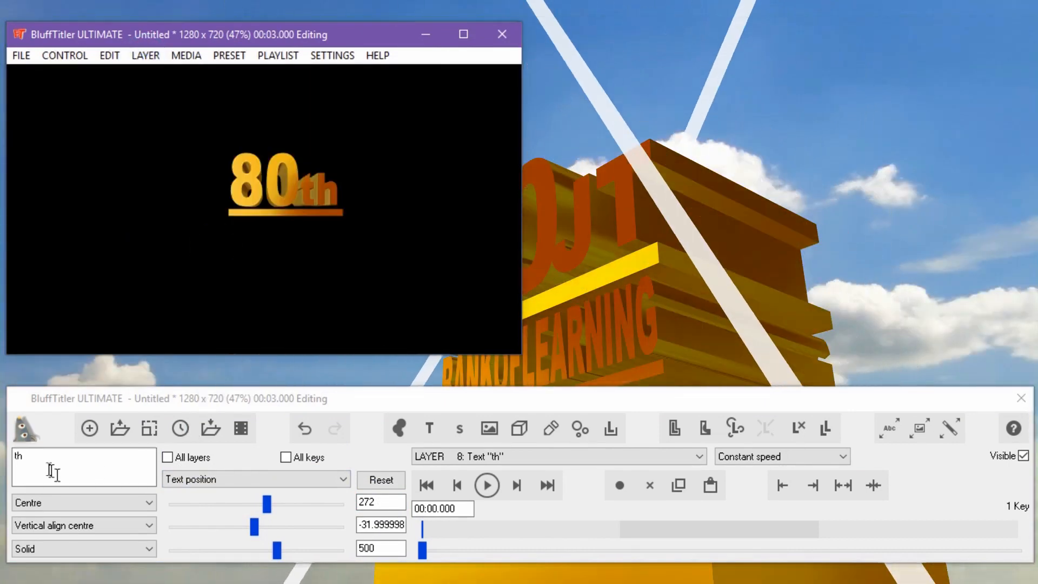
left_click_drag(39, 460, 13, 459)
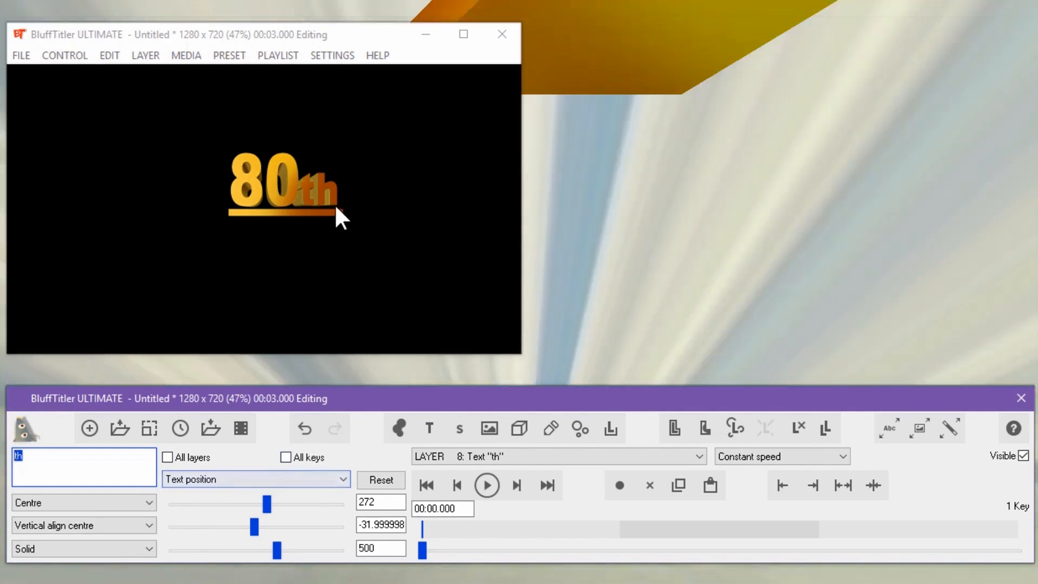
left_click_drag(336, 215, 238, 306)
- Change the text of the cloned layer beneath the bar to "BANKOFLEARNING"
left_click(186, 398)
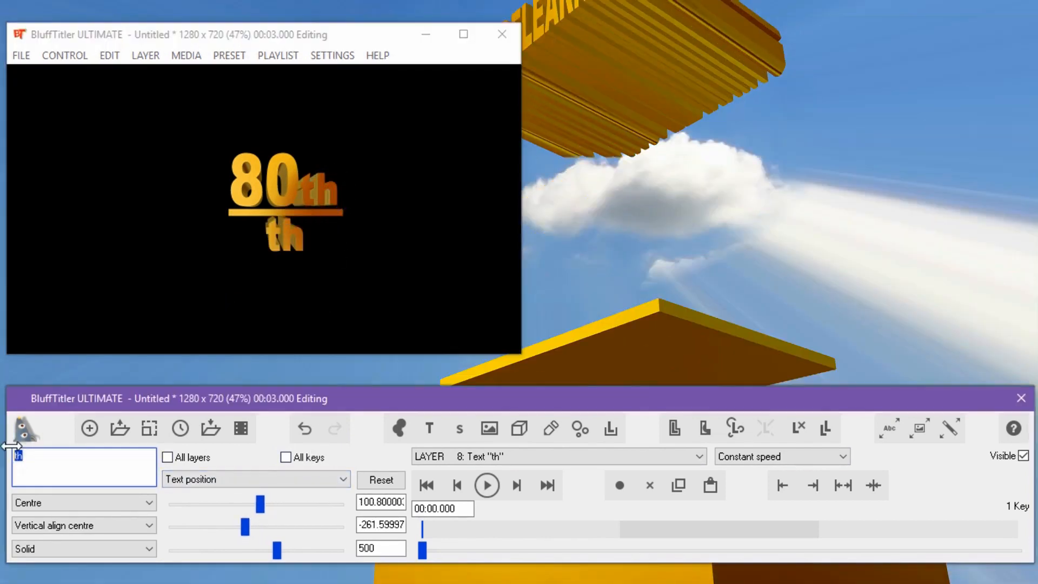
type("BANK")
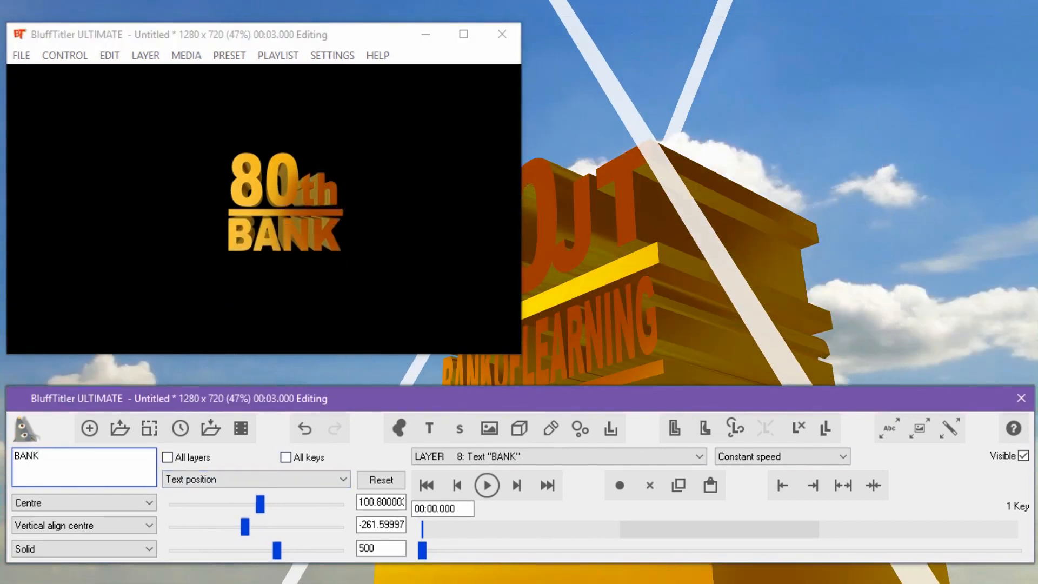
type("OFLEARNING")
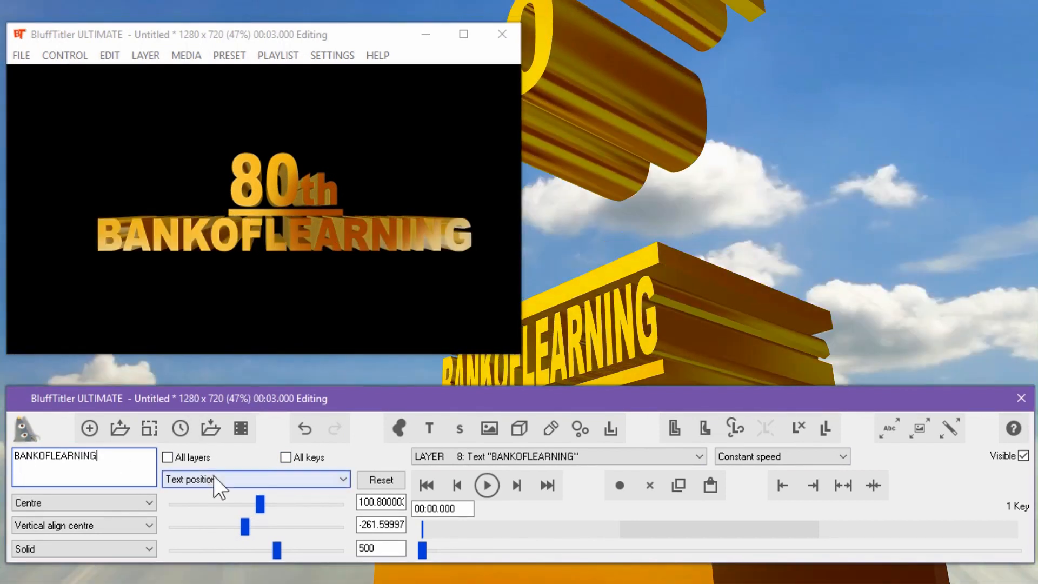
- Scale the text size of "BANKOFLEARNING" to about 0.6 by 1.84 to match the bar's width
left_click(214, 478)
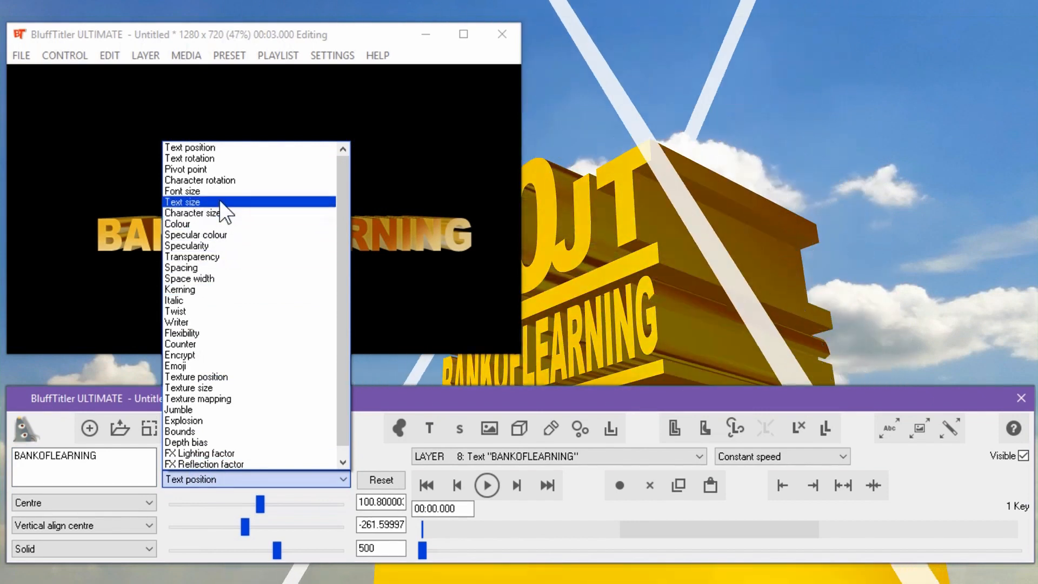
left_click(226, 203)
left_click_drag(331, 504, 222, 500)
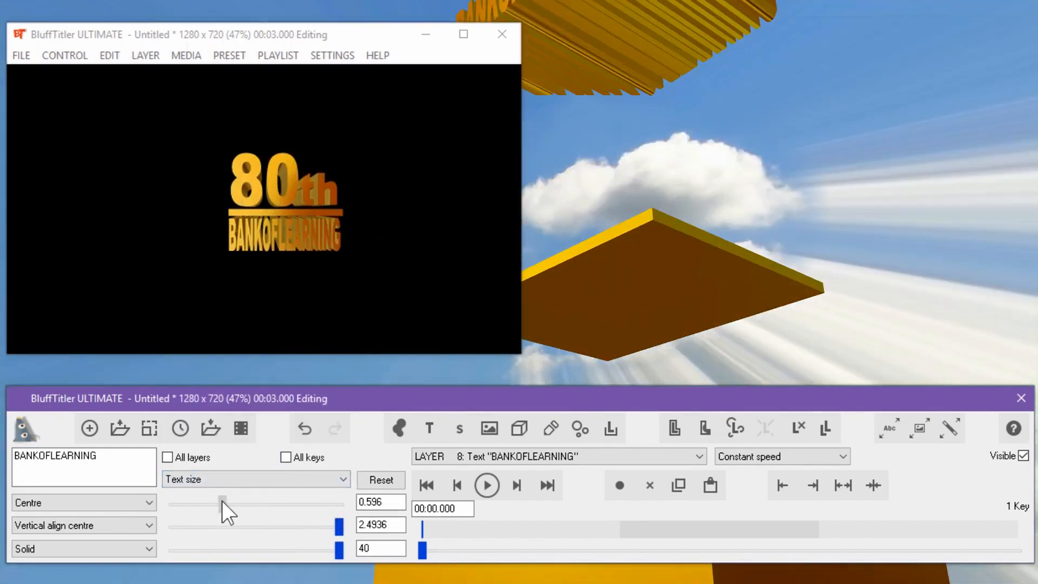
mouse_move(340, 528)
left_mouse_down()
mouse_move(300, 525)
mouse_move(325, 525)
left_mouse_up()
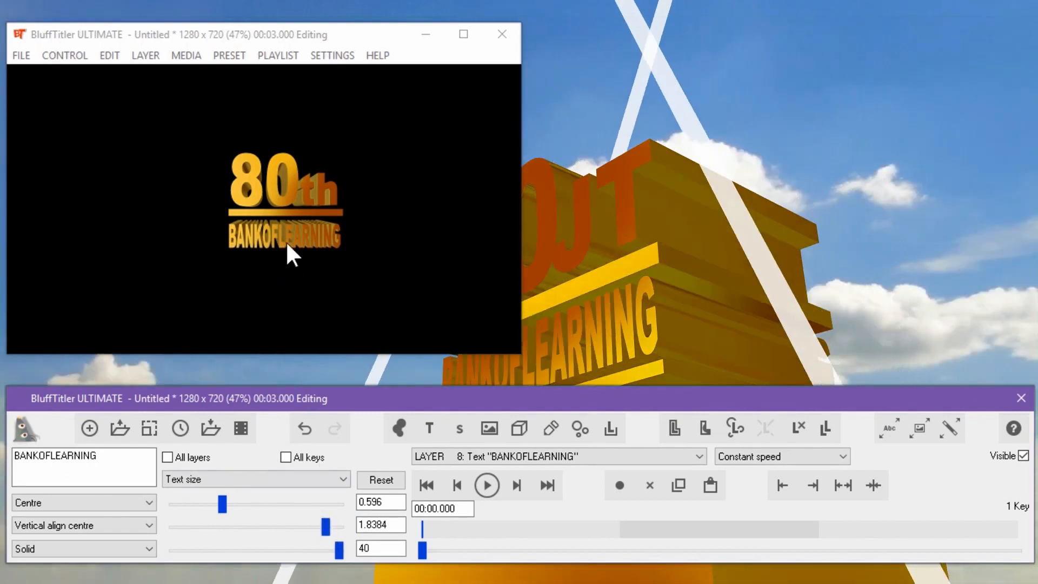
- Move the "BANKOFLEARNING" text up against the bar, to about X 102, Y -235
left_click(267, 478)
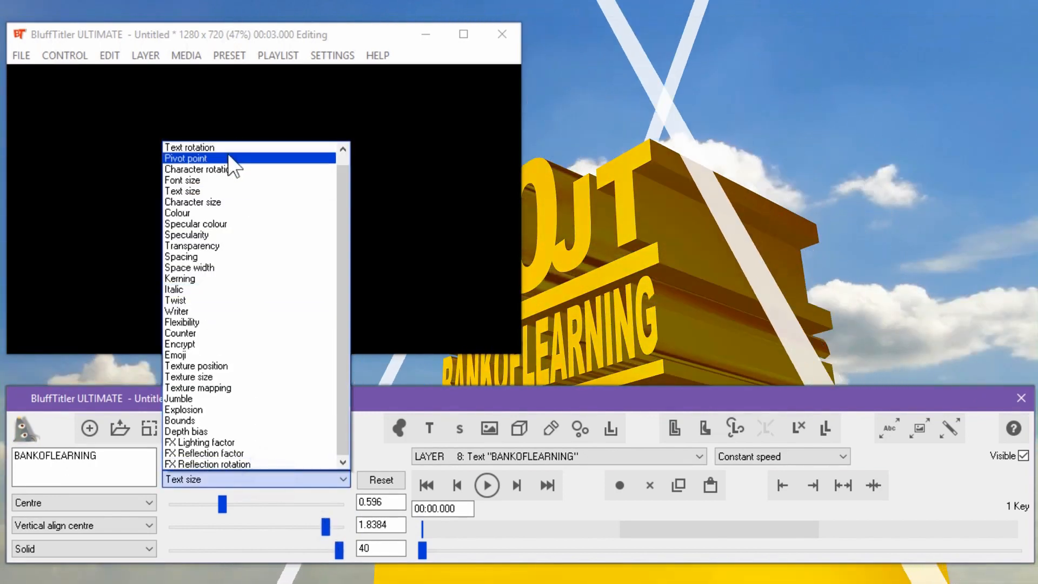
scroll(228, 161, "up", 1)
left_click(230, 147)
mouse_move(294, 233)
left_mouse_down()
mouse_move(297, 210)
mouse_move(292, 229)
left_mouse_up()
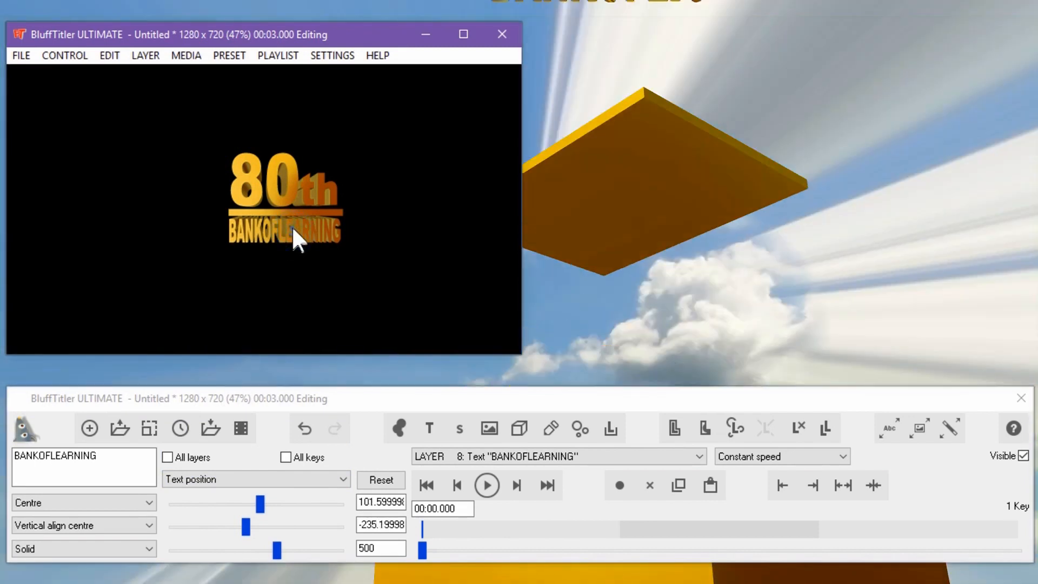
- Clone the bar layer and move the copy beneath "BANKOFLEARNING" to about X 102, Y -311
left_click(225, 111)
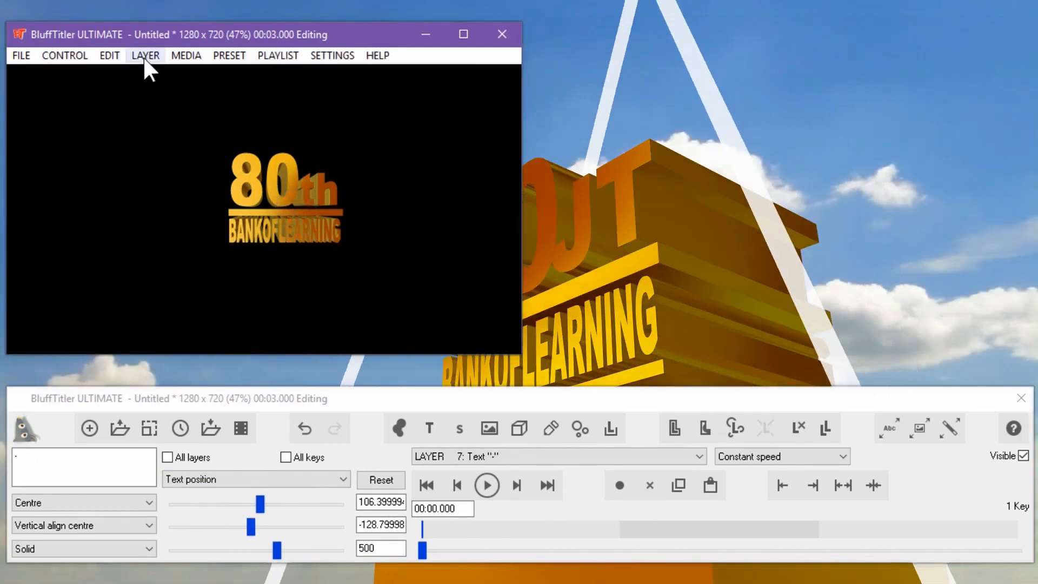
left_click(144, 55)
left_click(189, 246)
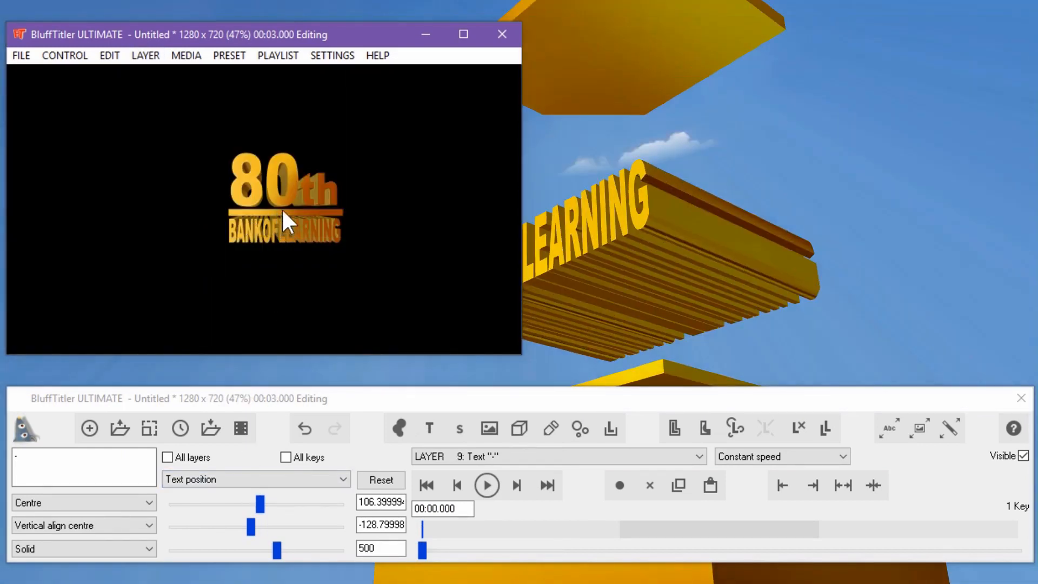
mouse_move(283, 229)
left_mouse_down()
mouse_move(281, 342)
mouse_move(285, 256)
mouse_move(287, 303)
left_mouse_up()
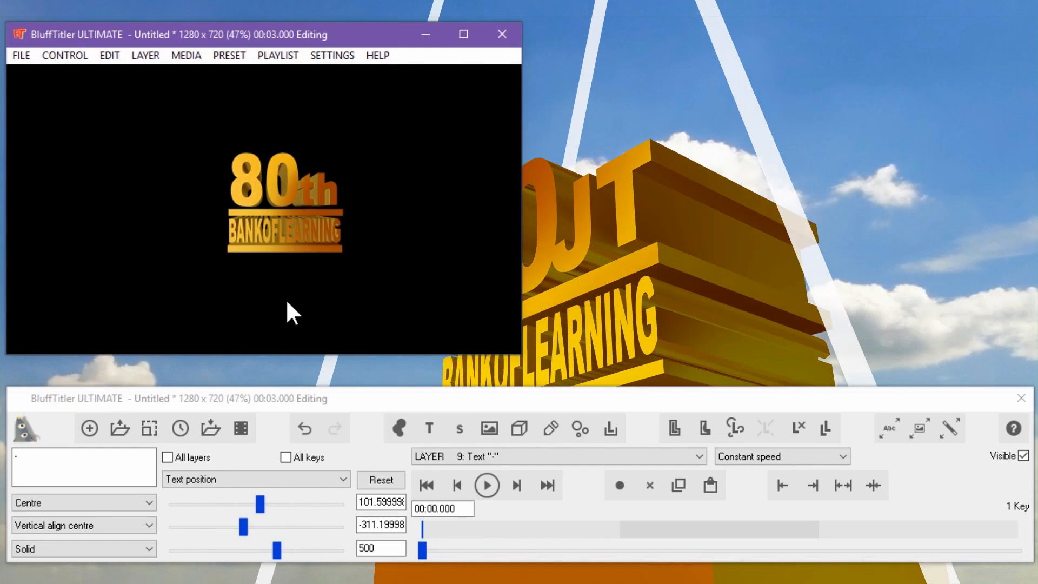
- Set the vertical text size of the lower bar to 1.5
left_click(267, 479)
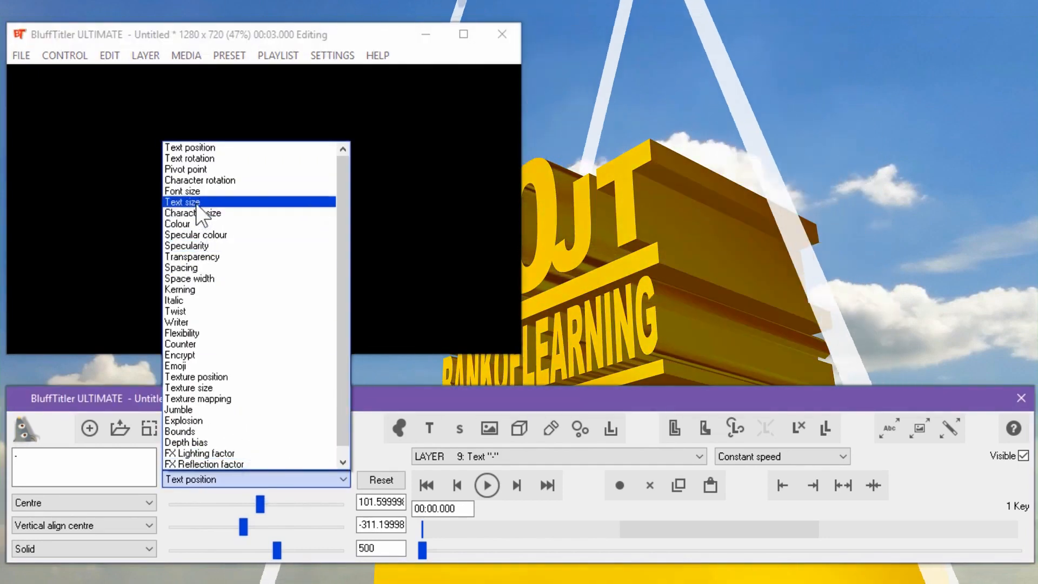
left_click(190, 202)
double_click(395, 519)
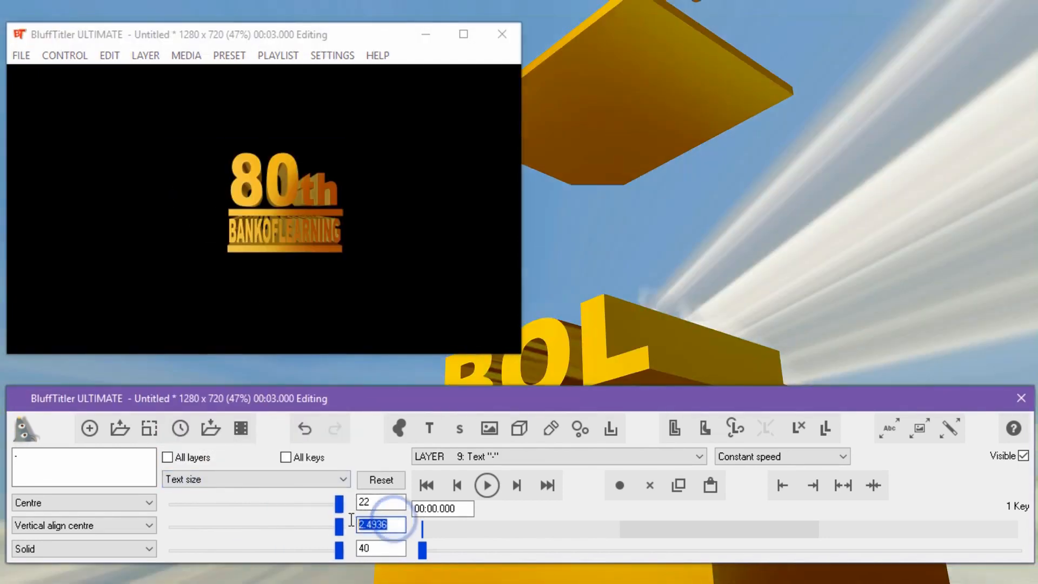
type("1")
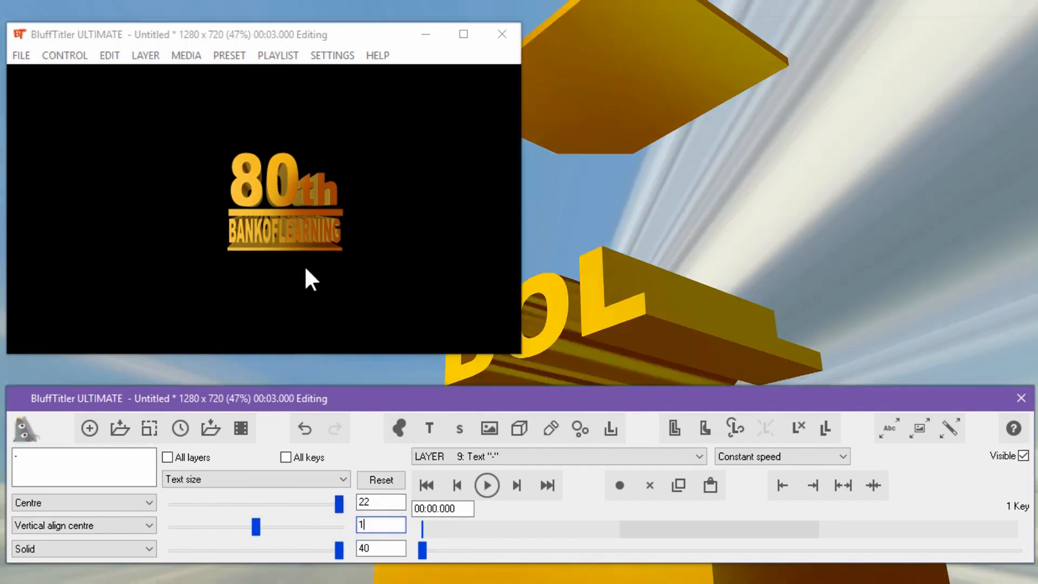
type(".5")
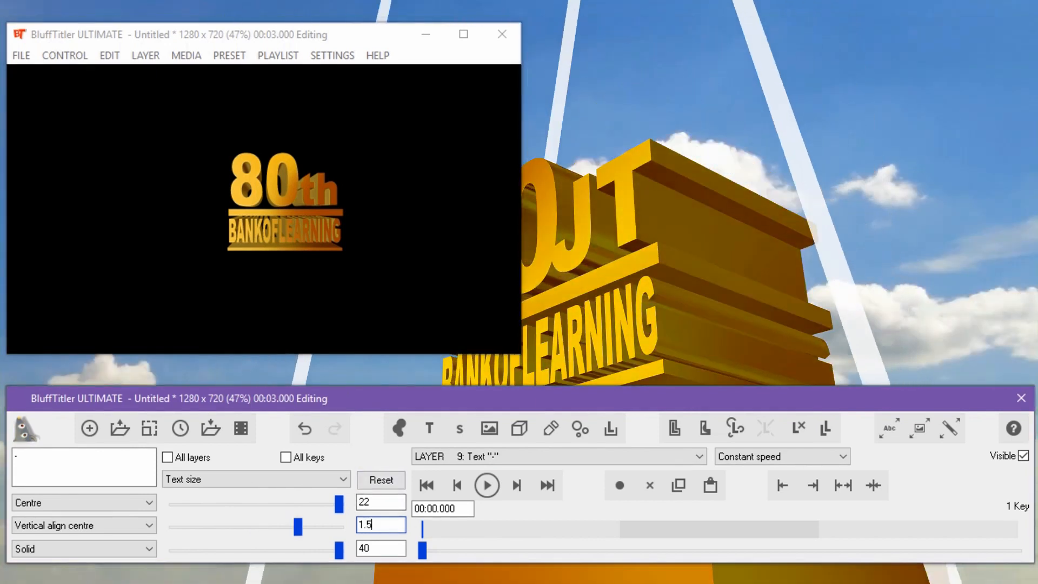
- Move the lower bar up beneath "BANKOFLEARNING" to about X 101, Y -304
left_click(305, 476)
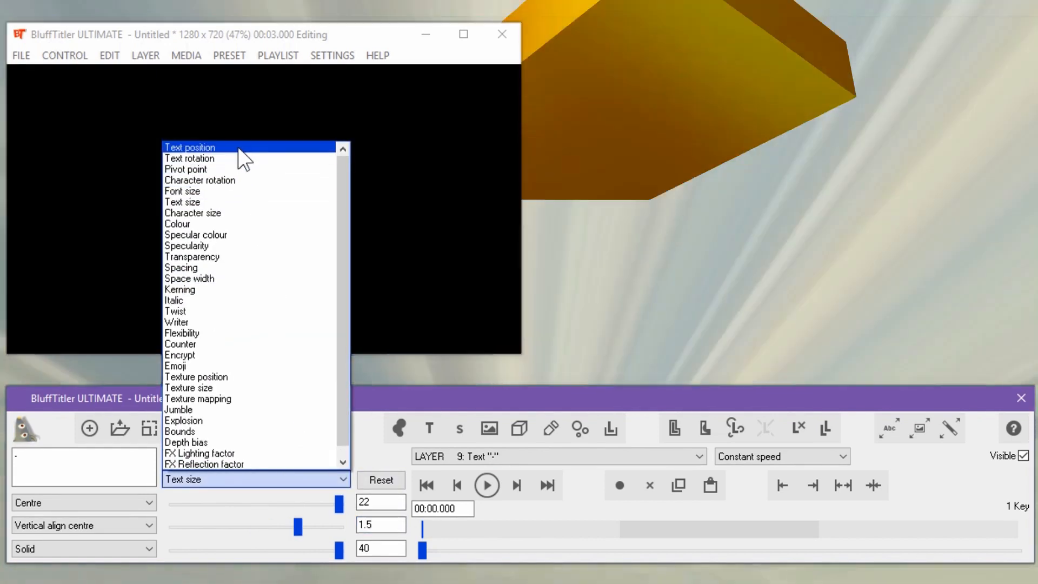
left_click(238, 148)
left_click_drag(304, 244, 303, 236)
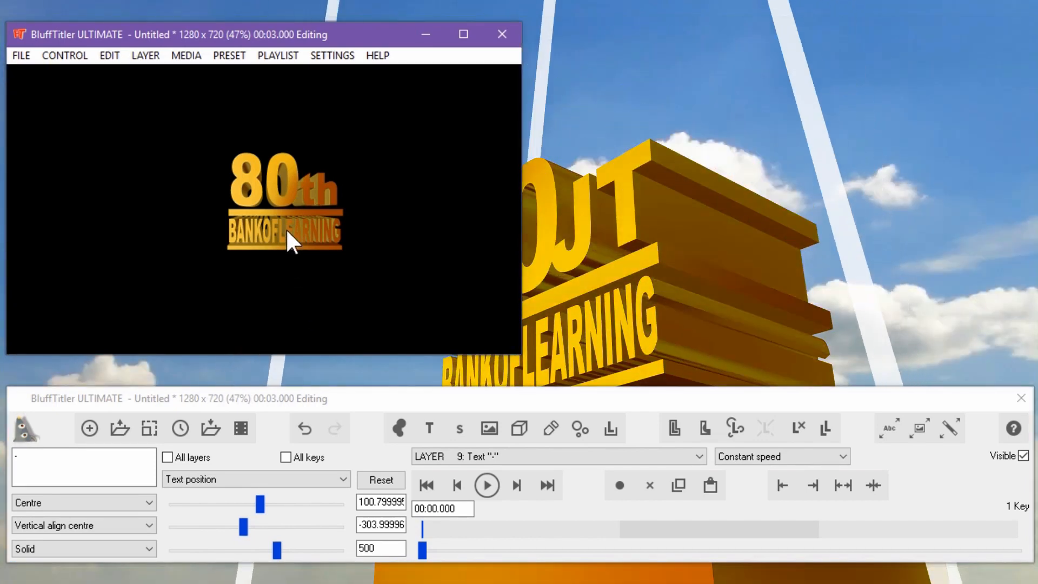
- Clone the "th" text layer and move the copy beneath the lower bar to about X 88, Y -434
left_click(286, 228)
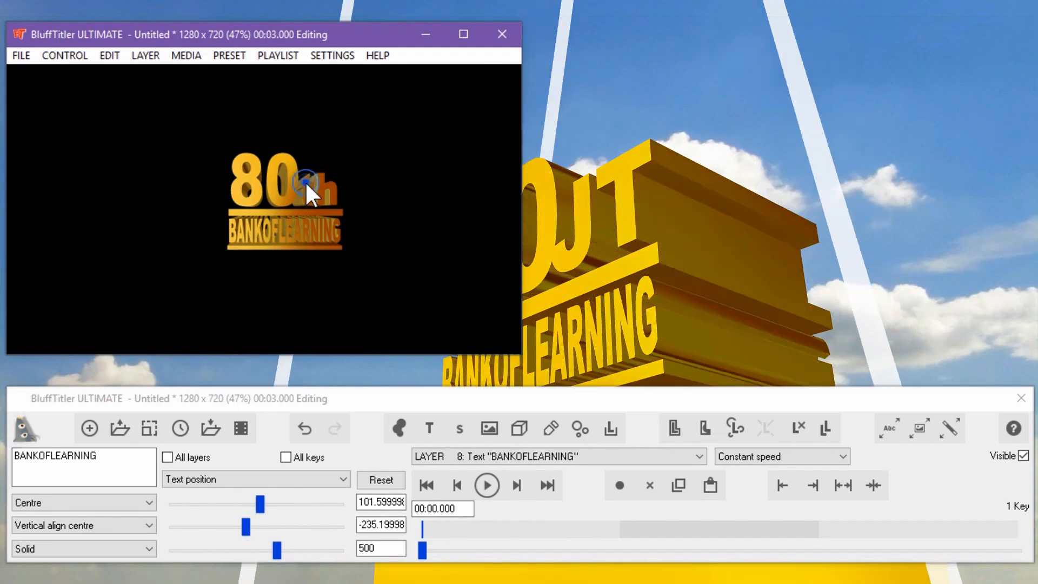
left_click(307, 184)
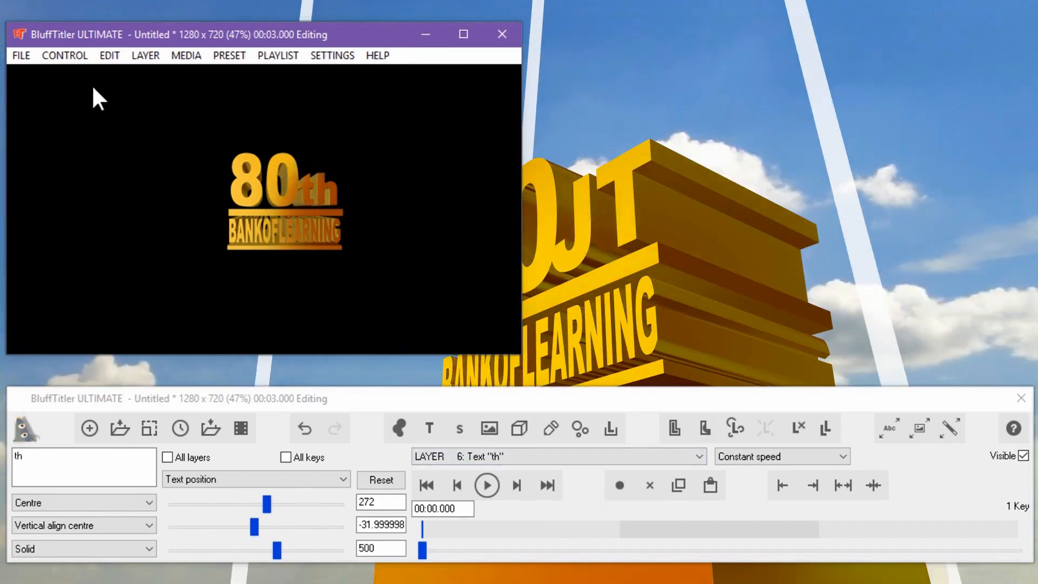
left_click(136, 56)
left_click(190, 247)
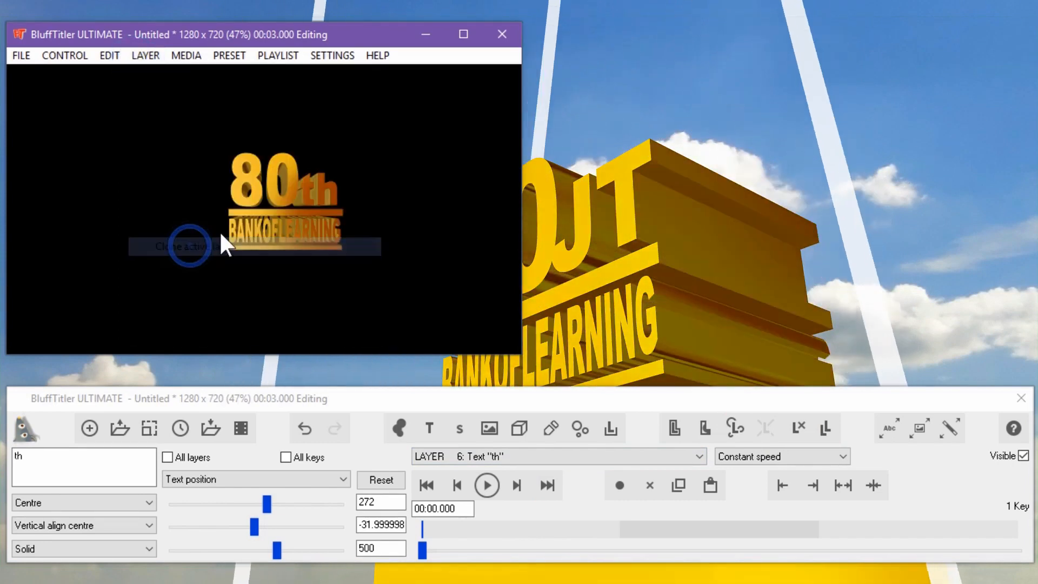
mouse_move(313, 186)
left_mouse_down()
mouse_move(236, 319)
mouse_move(290, 232)
mouse_move(246, 327)
mouse_move(271, 262)
mouse_move(273, 292)
left_mouse_up()
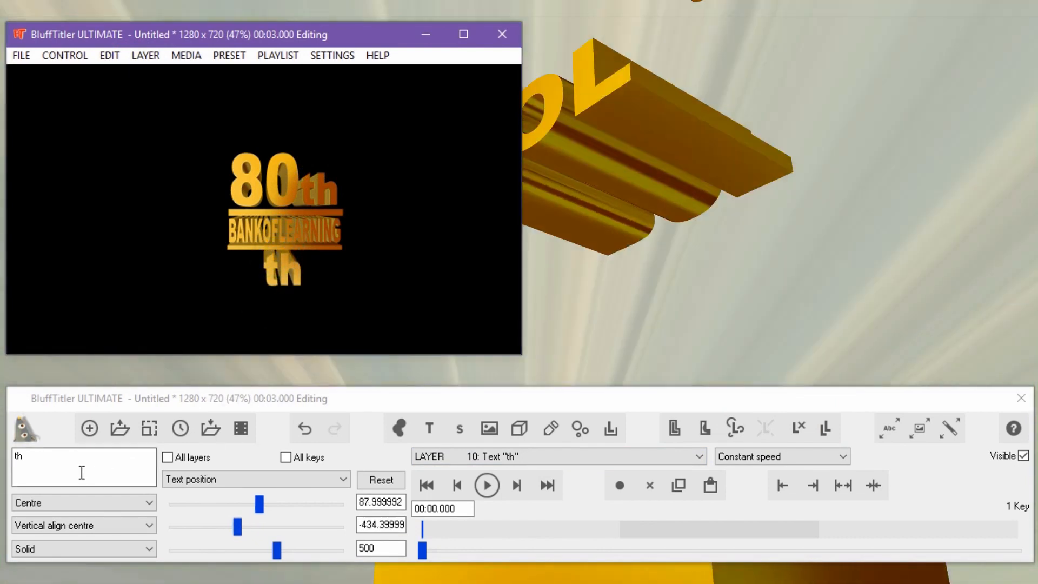
- Change the cloned bottom layer's text to "BOL" and set its text size to 2 horizontally and 3 vertically
double_click(73, 467)
type("BOL")
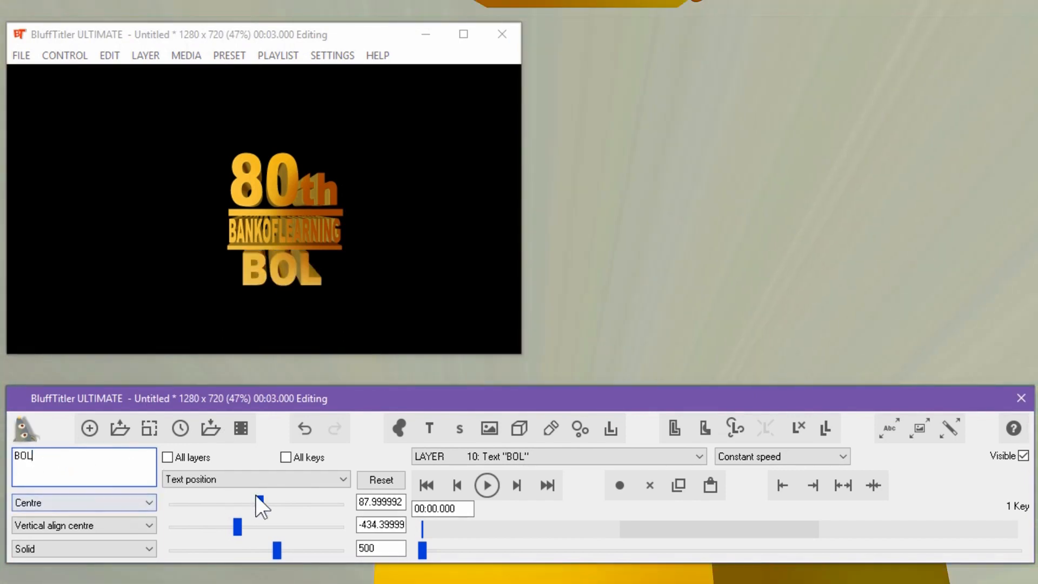
left_click(258, 479)
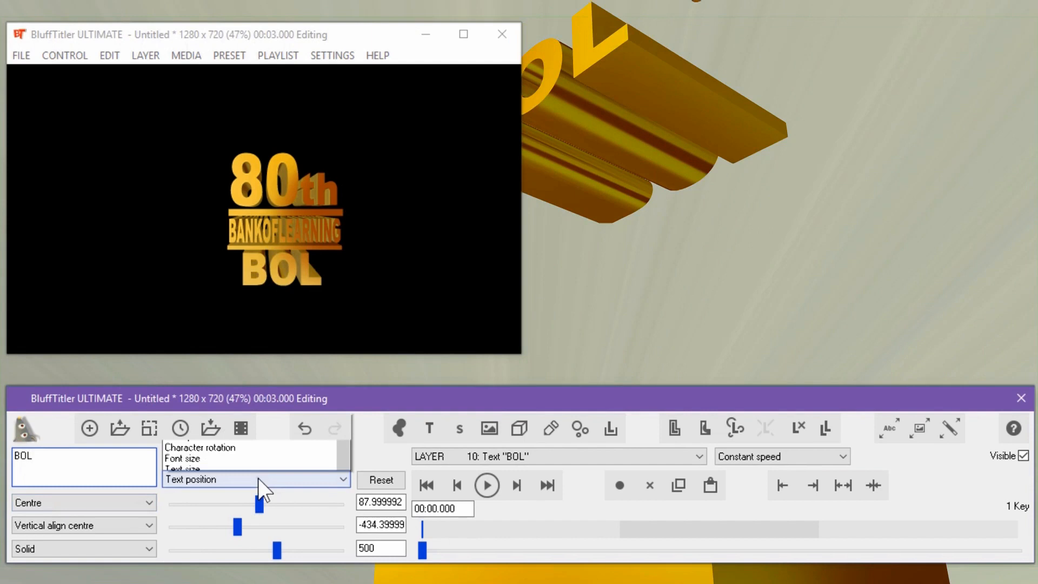
left_click(258, 478)
left_click(210, 478)
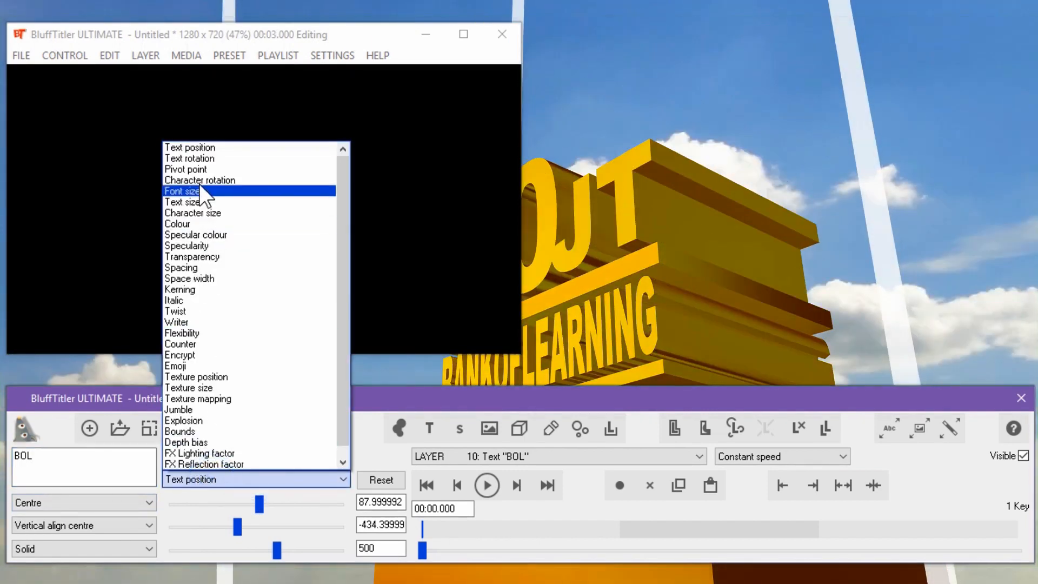
left_click(184, 201)
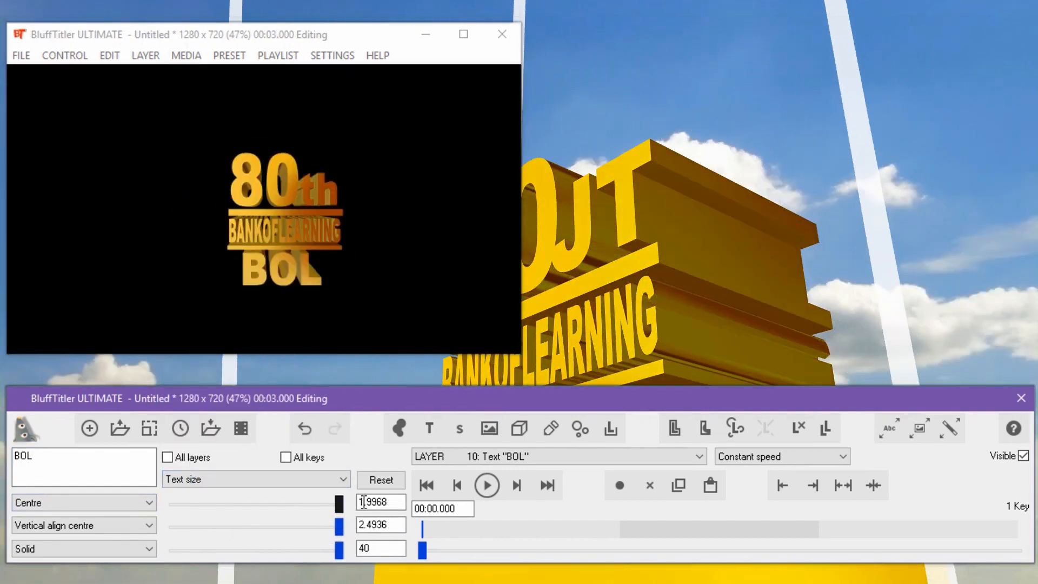
double_click(375, 500)
type("2")
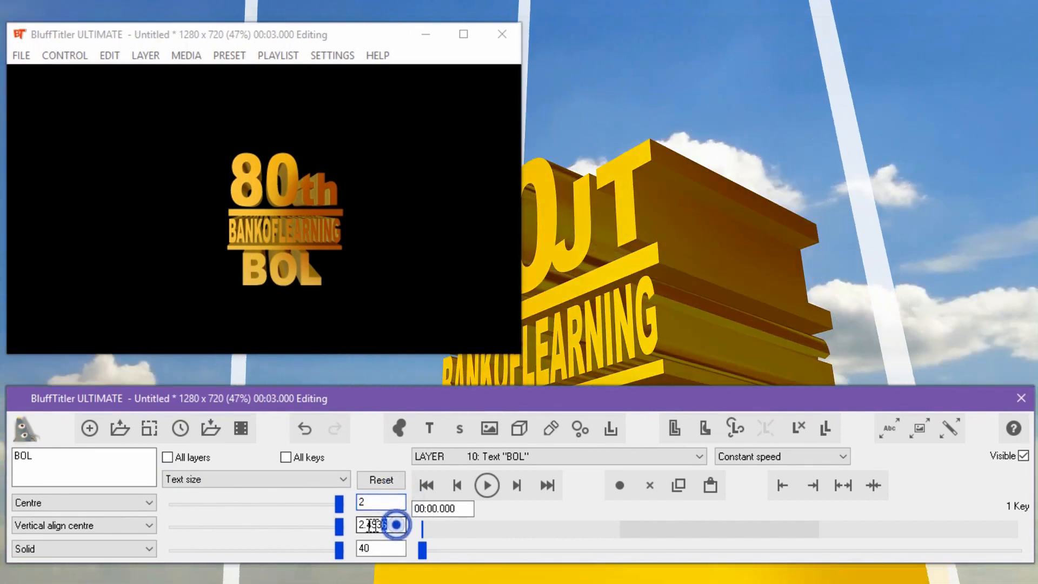
type("3")
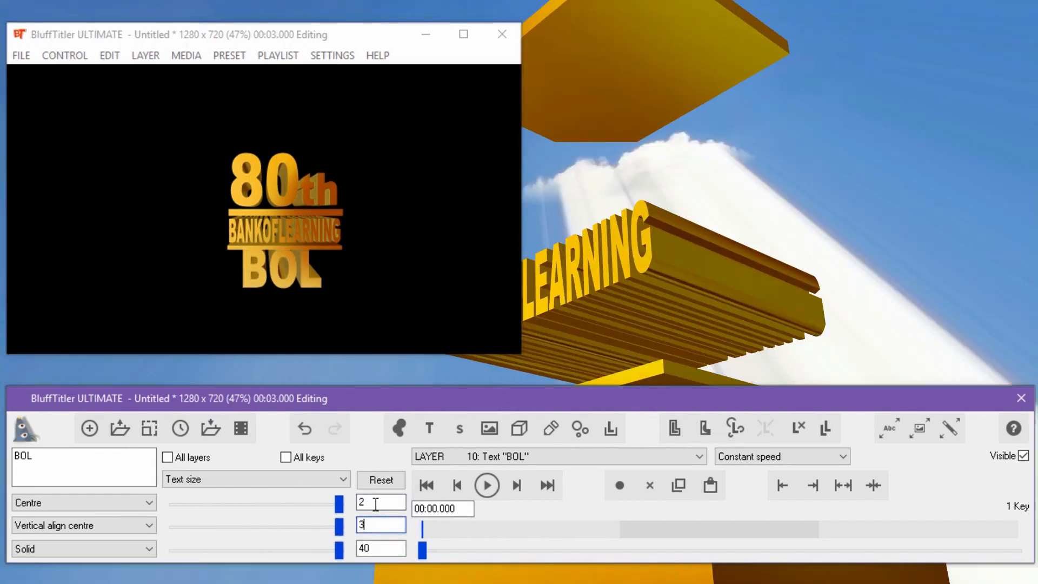
- Set the "BOL" layer's text size to 2.7 horizontally and 2.2 vertically
double_click(374, 501)
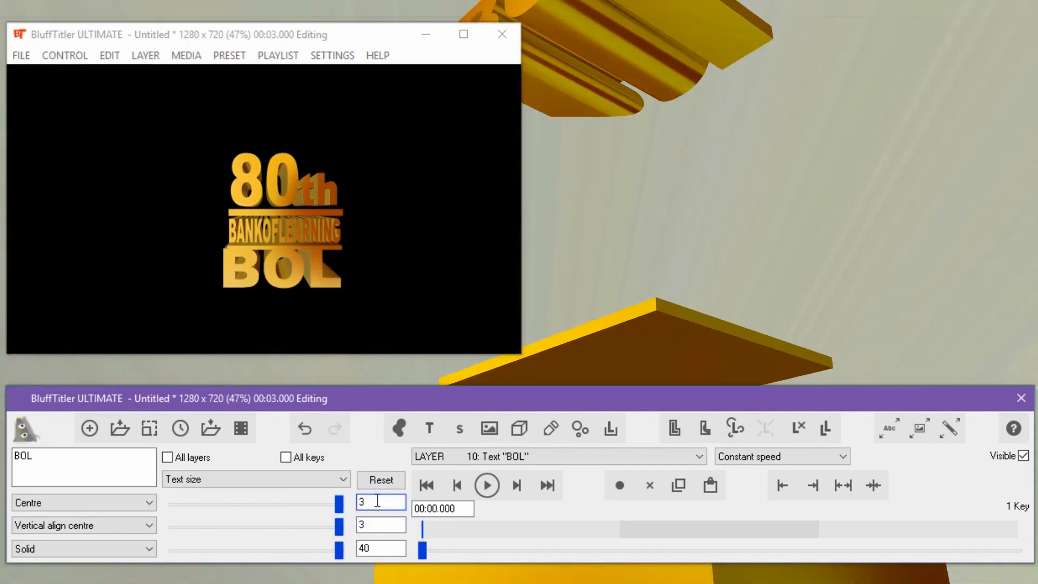
double_click(377, 502)
type("2")
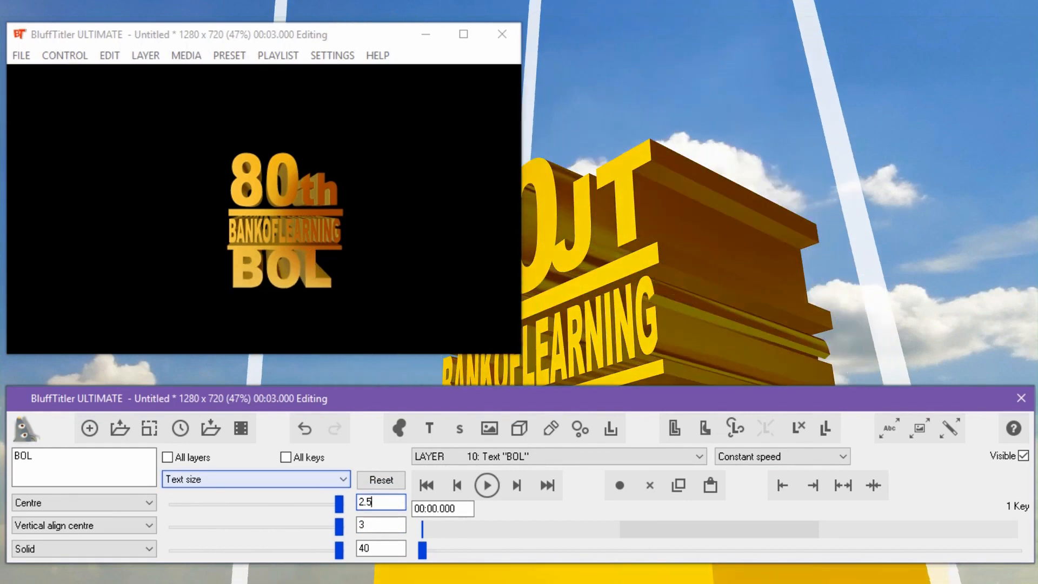
type(".5")
key("BackSpace")
type("6")
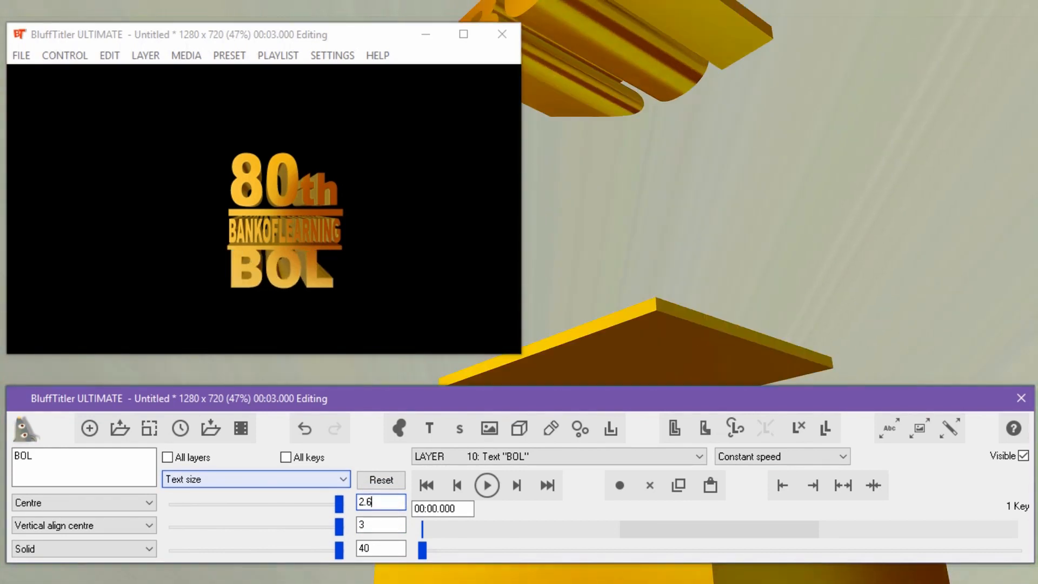
key("BackSpace")
key("BackSpace")
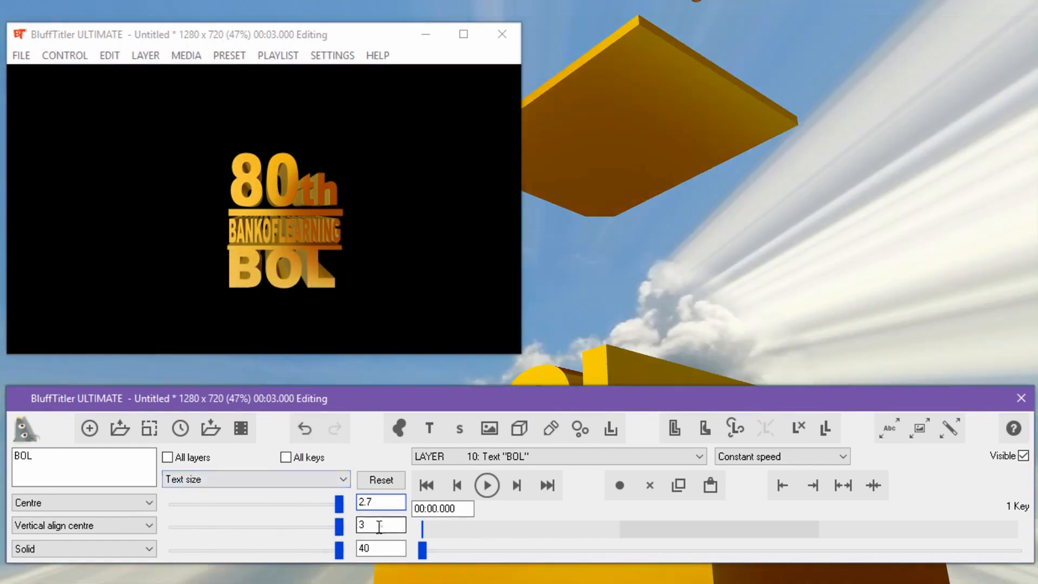
left_click_drag(379, 526, 290, 521)
type("2")
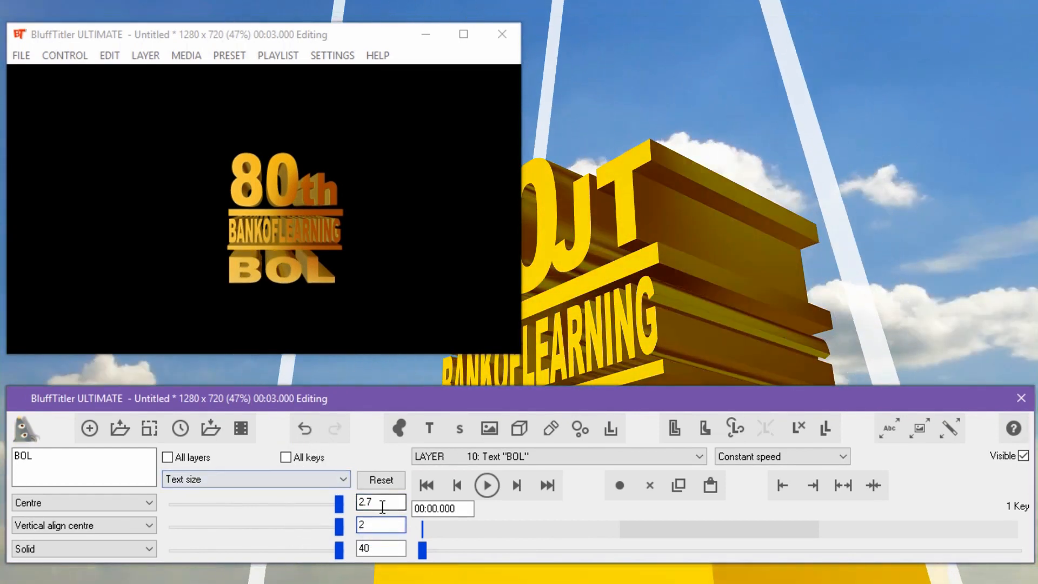
type(".2")
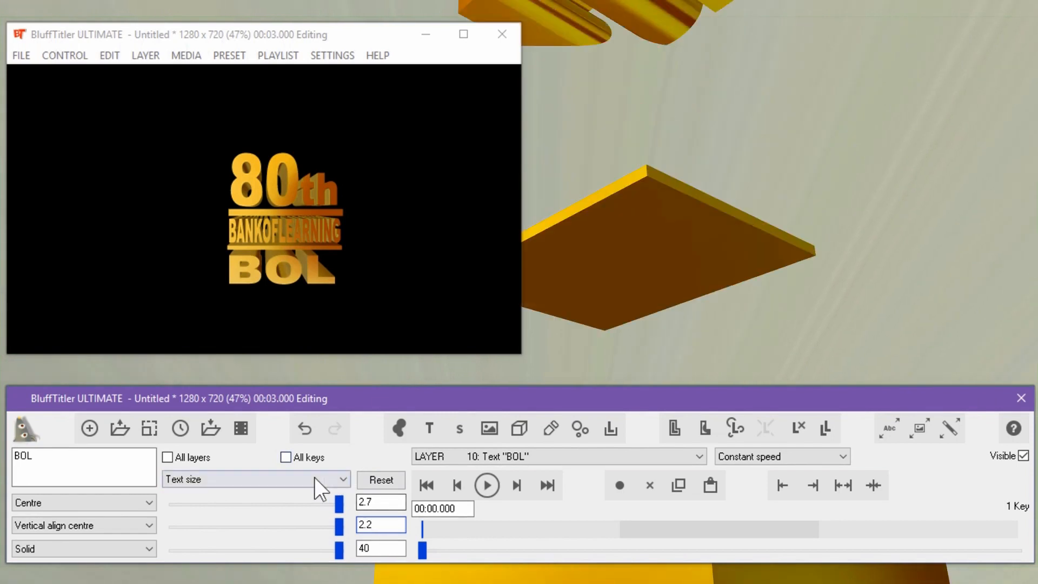
- Move "BOL" up beneath the lower bar to about X 96, Y -418
left_click(316, 479)
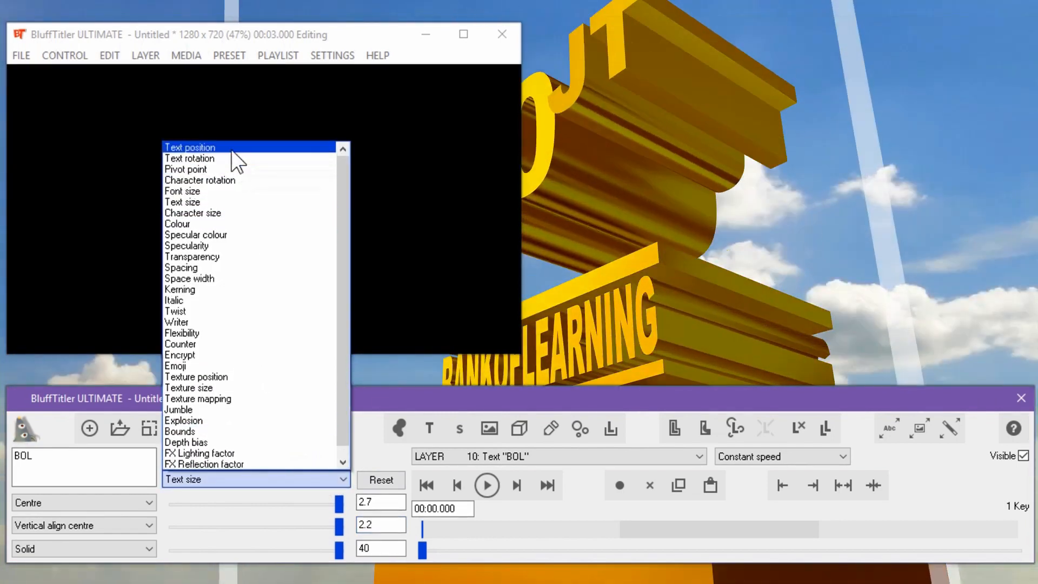
left_click(239, 148)
left_click_drag(279, 271, 307, 248)
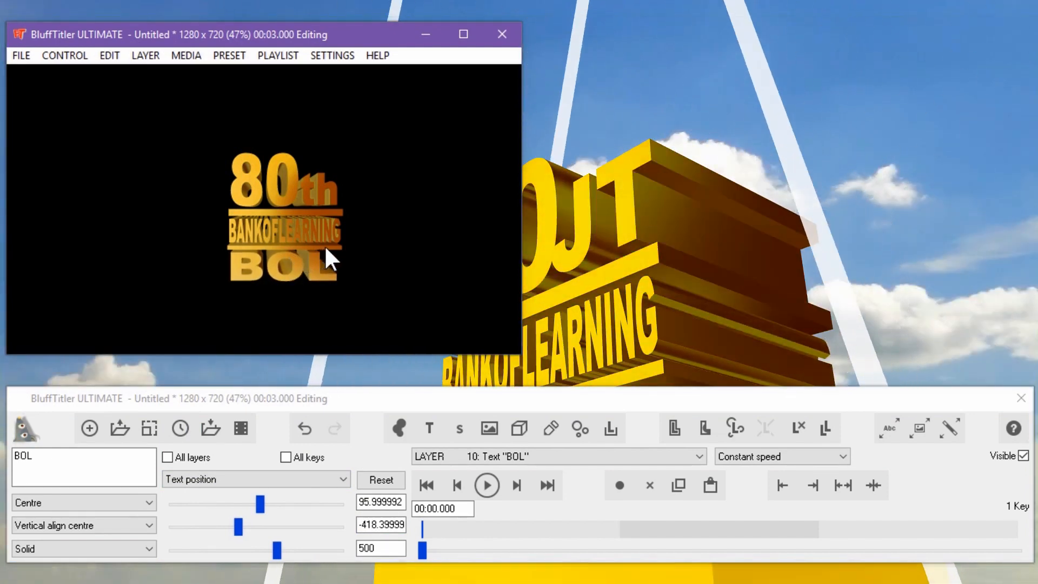
- Clone the bar above "BOL" and move the copy beneath "BOL" to about X 95, Y -490
left_click(325, 249)
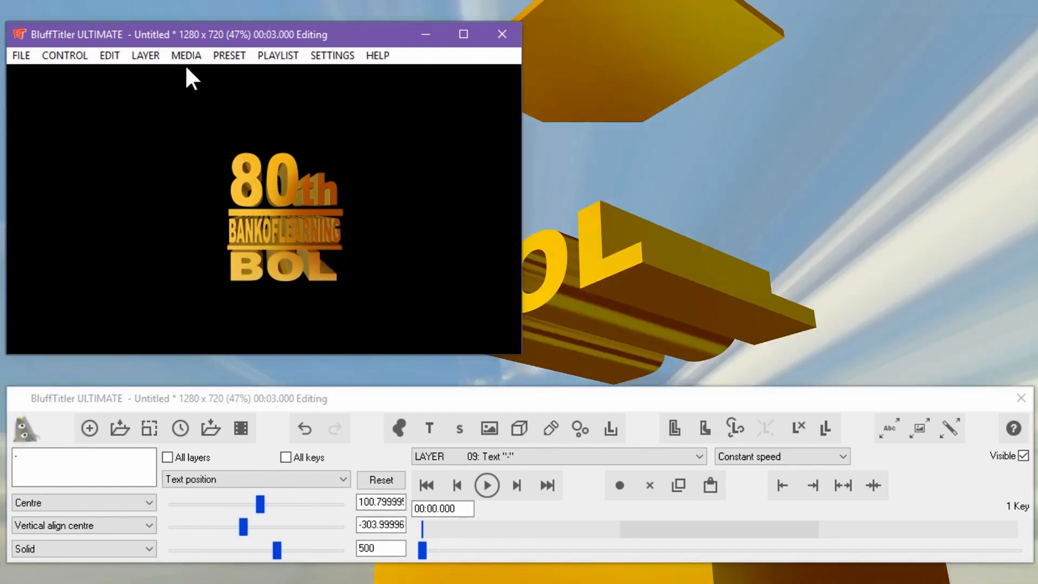
left_click(146, 55)
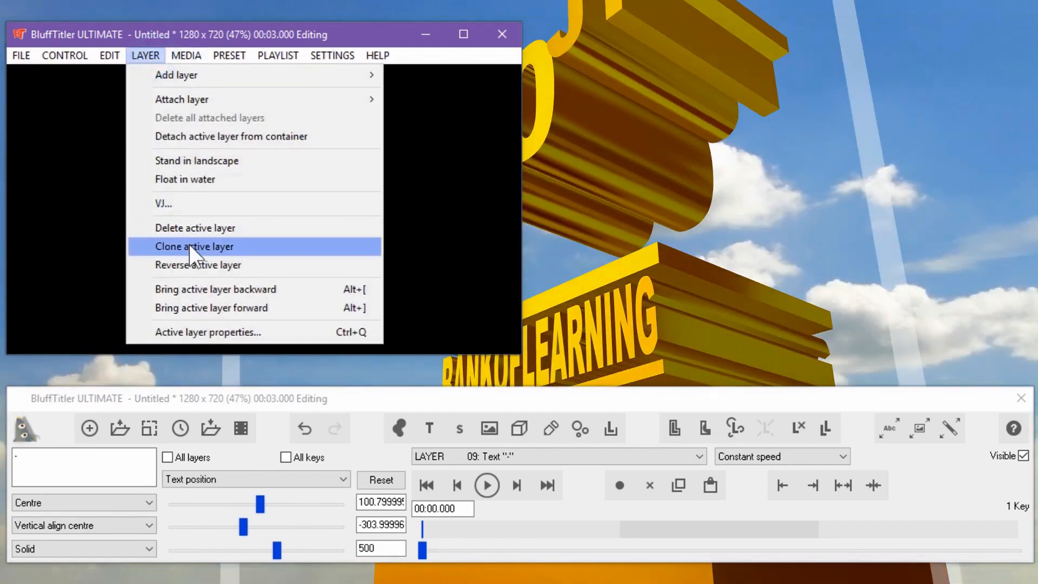
left_click(190, 247)
mouse_move(287, 248)
left_mouse_down()
mouse_move(273, 393)
mouse_move(297, 297)
mouse_move(308, 331)
mouse_move(303, 287)
mouse_move(303, 318)
mouse_move(297, 290)
mouse_move(303, 297)
left_mouse_up()
- Clone the bar beneath "BOL" and move the new copy just below it to about X 94, Y -521
left_click(144, 55)
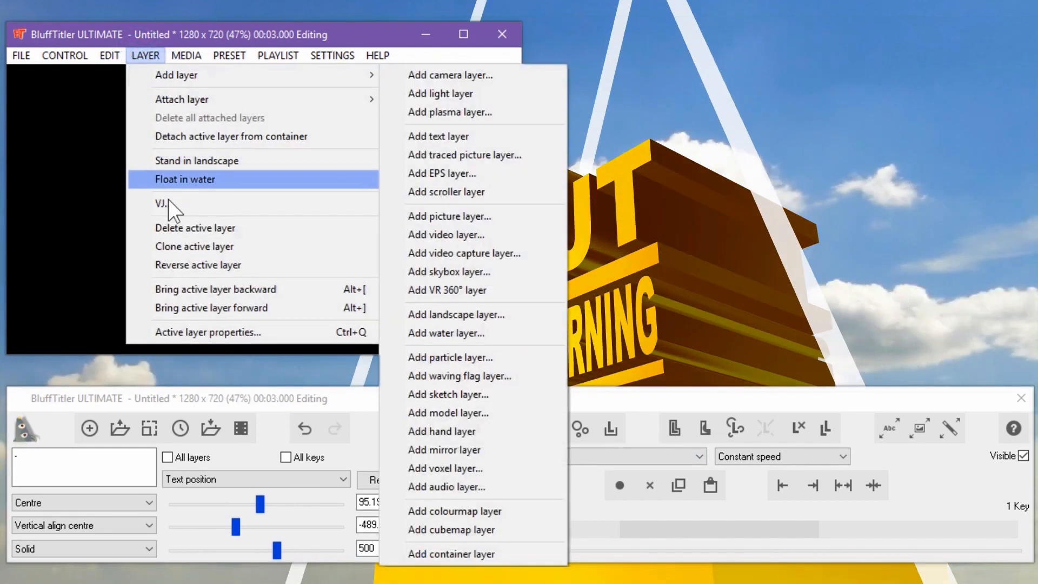
left_click(176, 244)
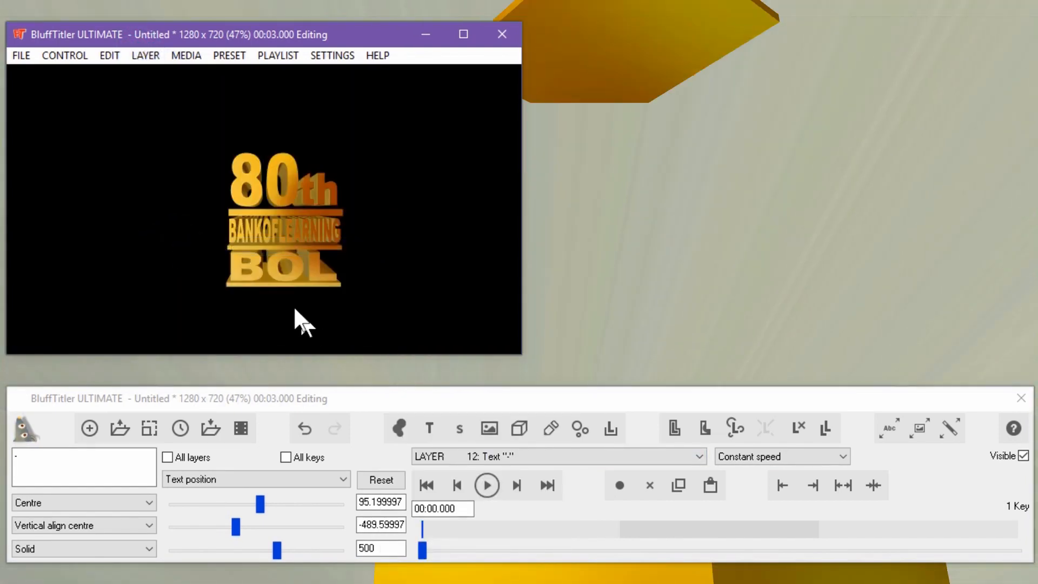
left_click_drag(284, 287, 283, 319)
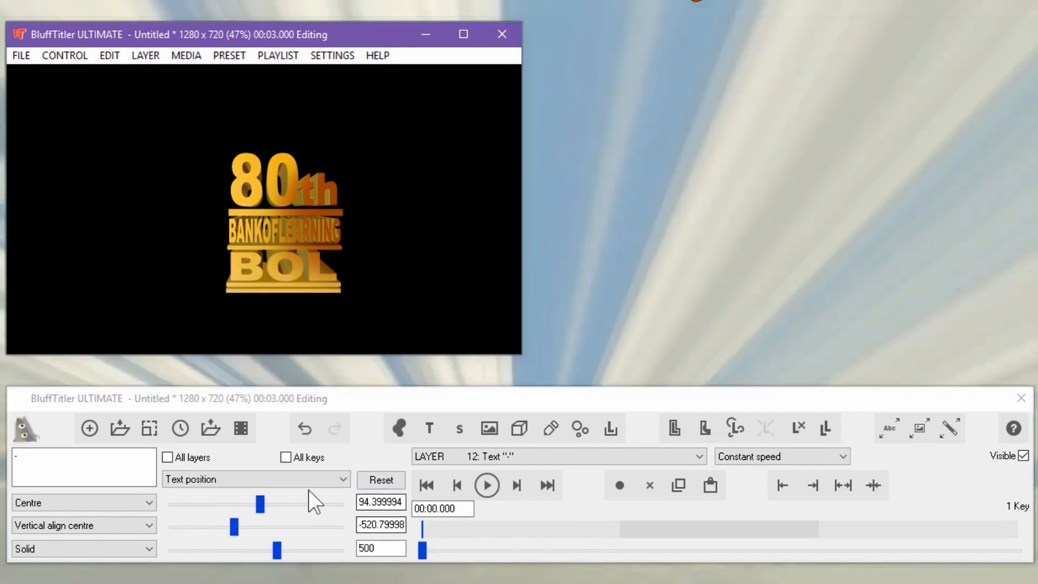
- Enlarge the lowest bar into a base block by setting its text size to 30 horizontally and 10 vertically
left_click(301, 478)
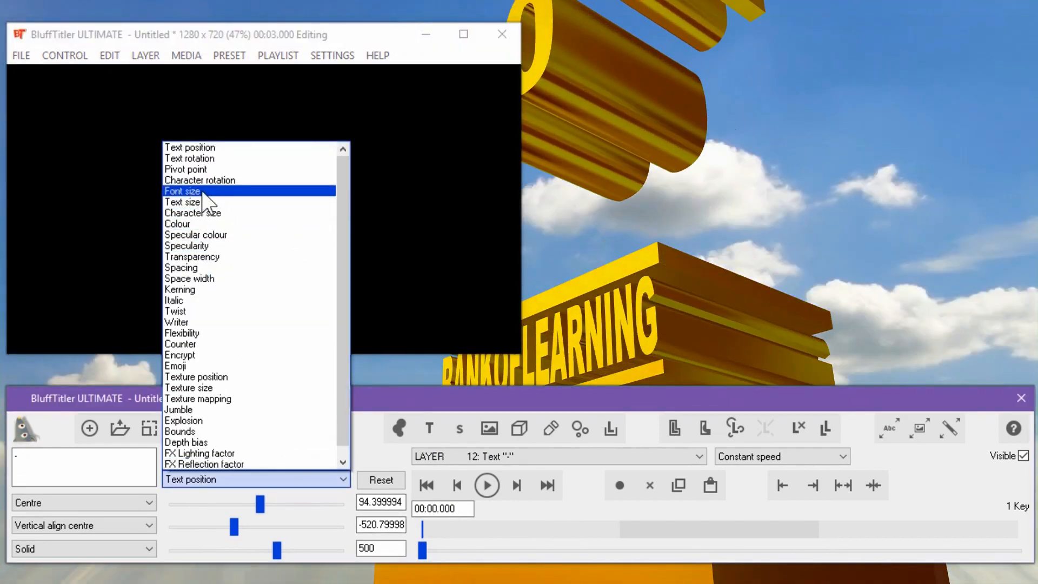
left_click(202, 190)
left_click(232, 479)
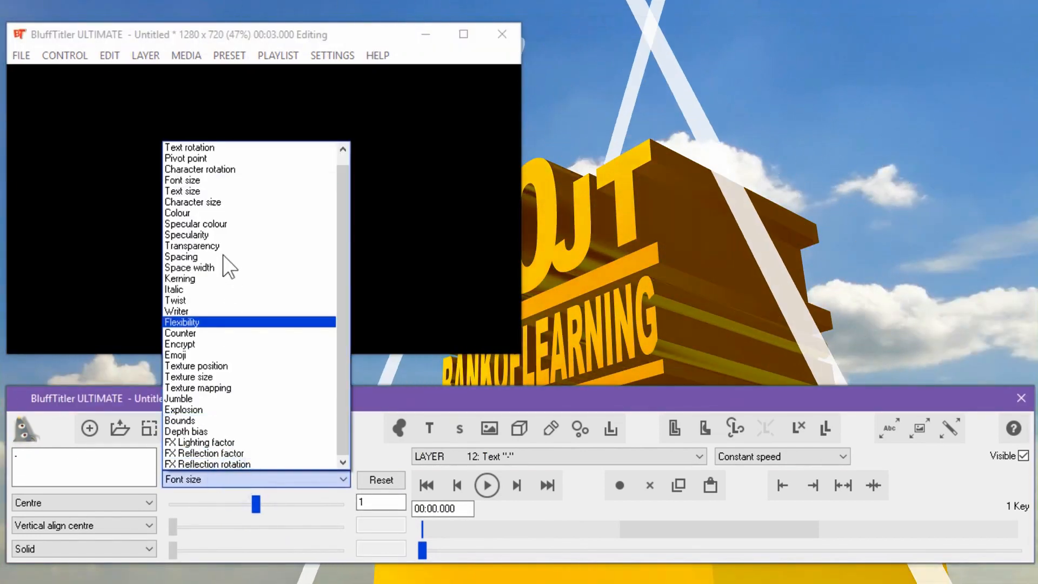
left_click(208, 192)
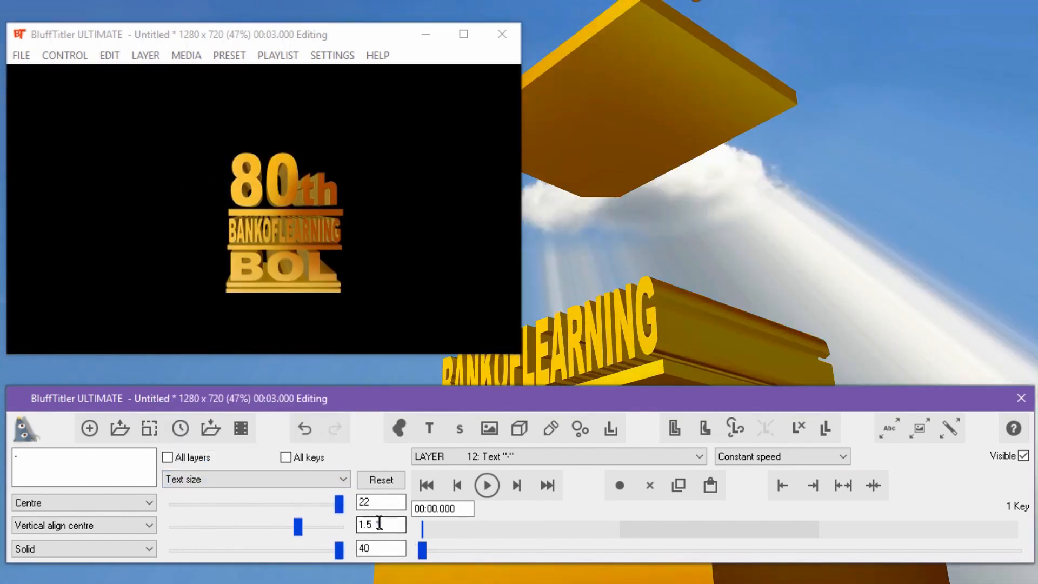
left_click_drag(380, 524, 321, 517)
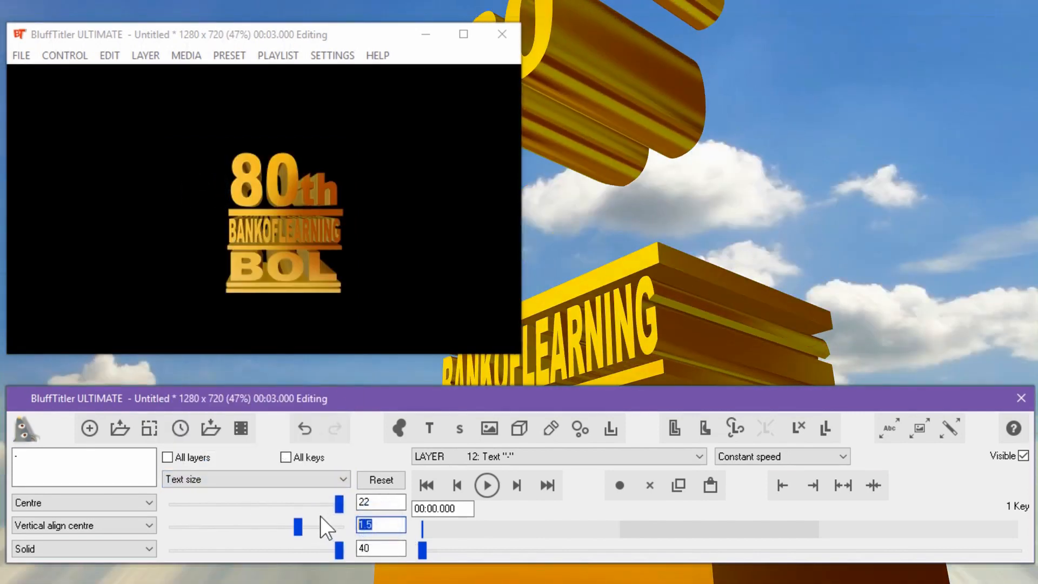
type("20")
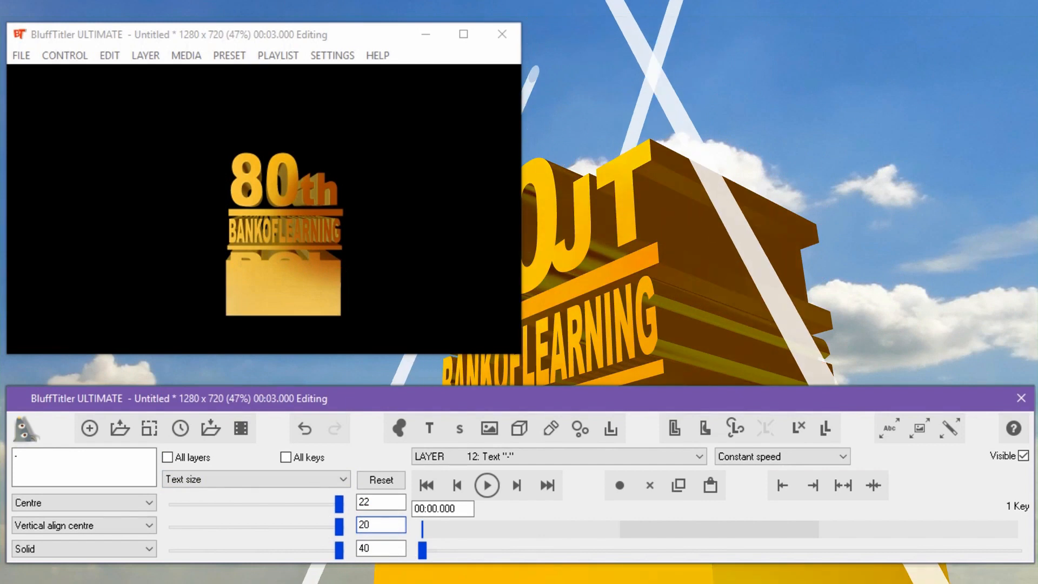
type("10")
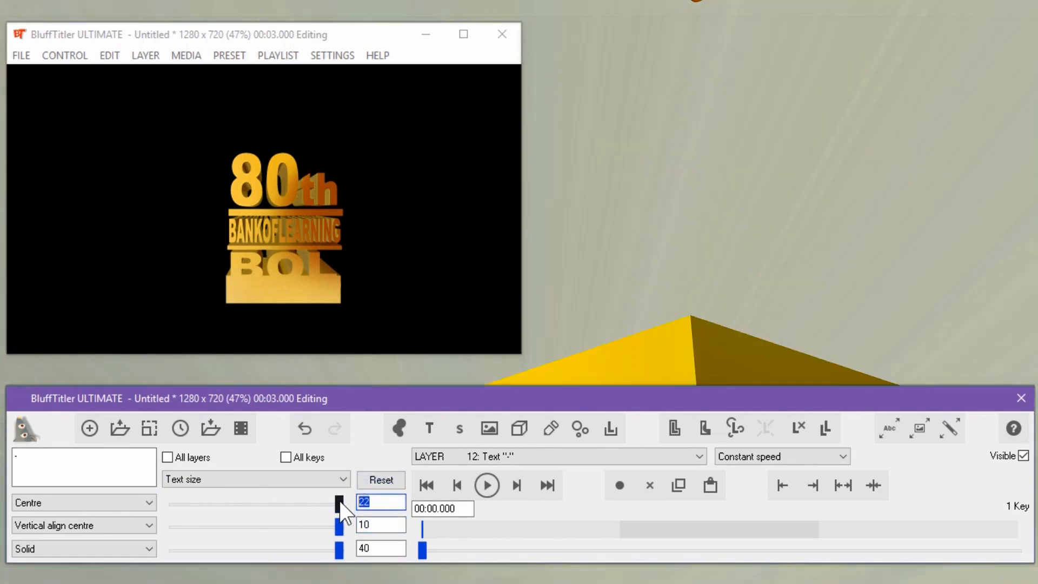
type("30")
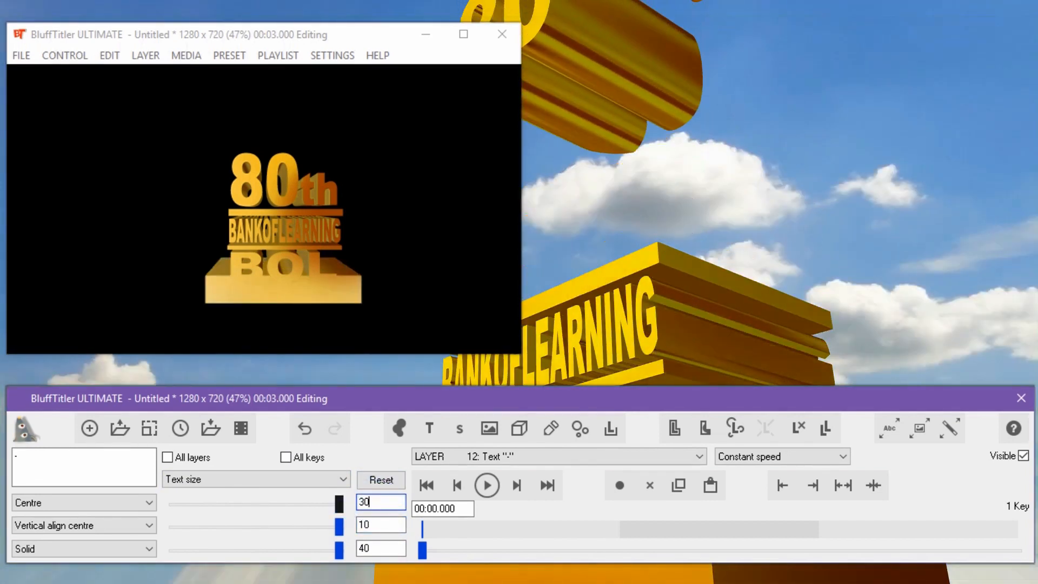
- Move the base block down so it sits beneath the "BOL" text and its bar
left_click(289, 478)
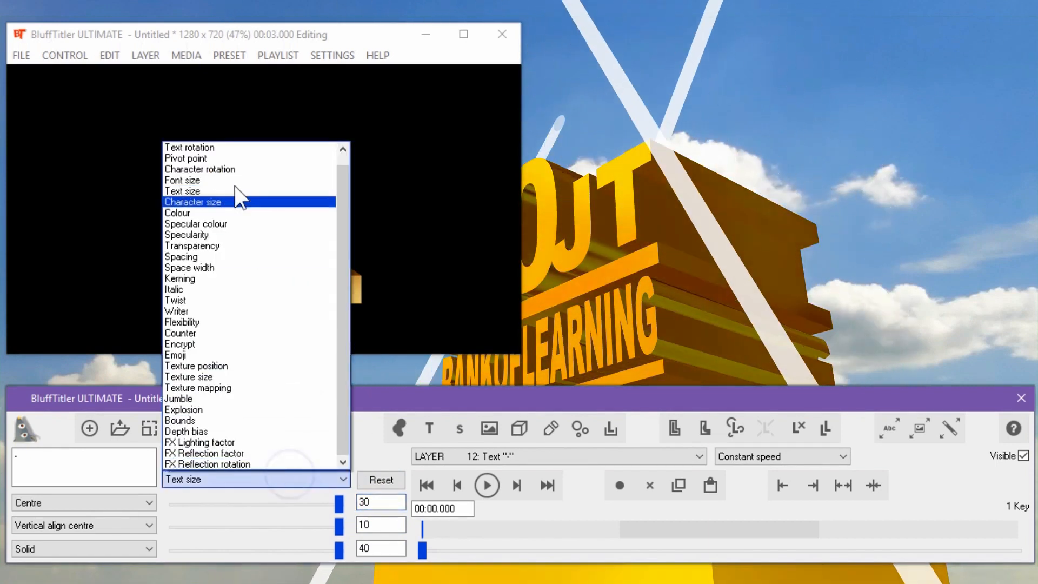
left_click(222, 147)
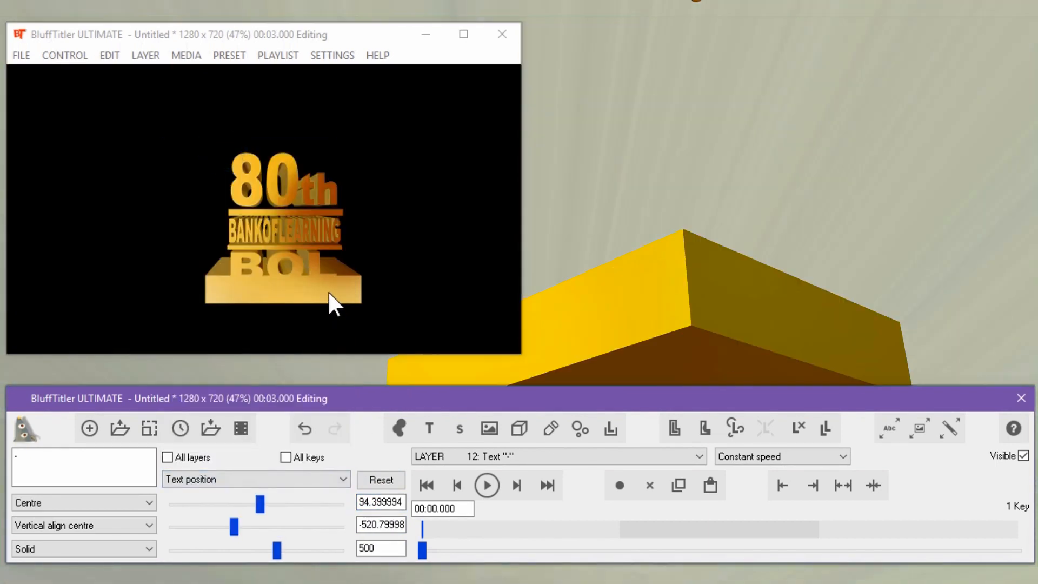
left_click_drag(329, 344, 323, 308)
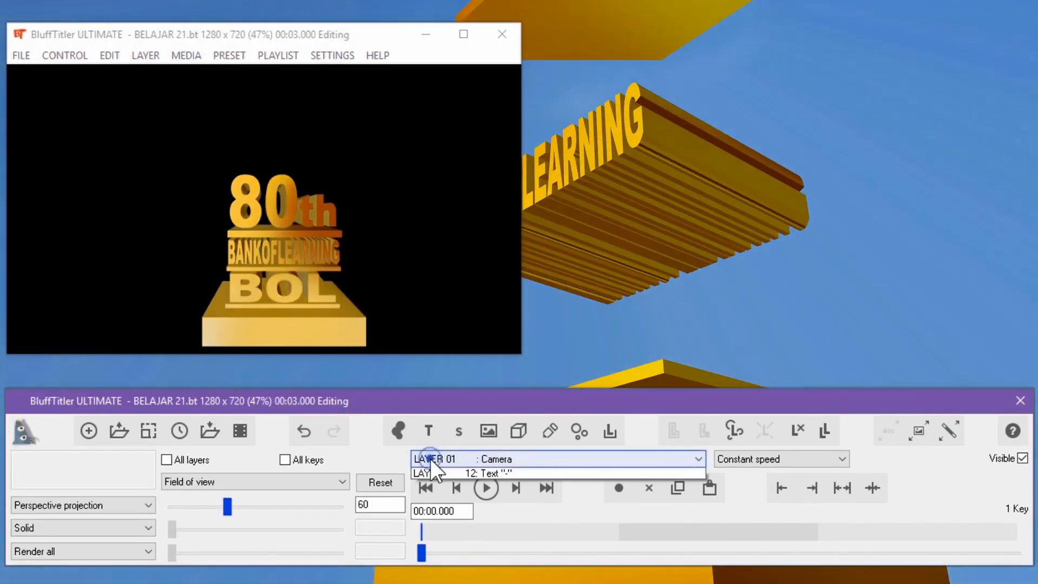
- Rotate the camera to about -51 on the first axis and -22 on the second
left_click(430, 459)
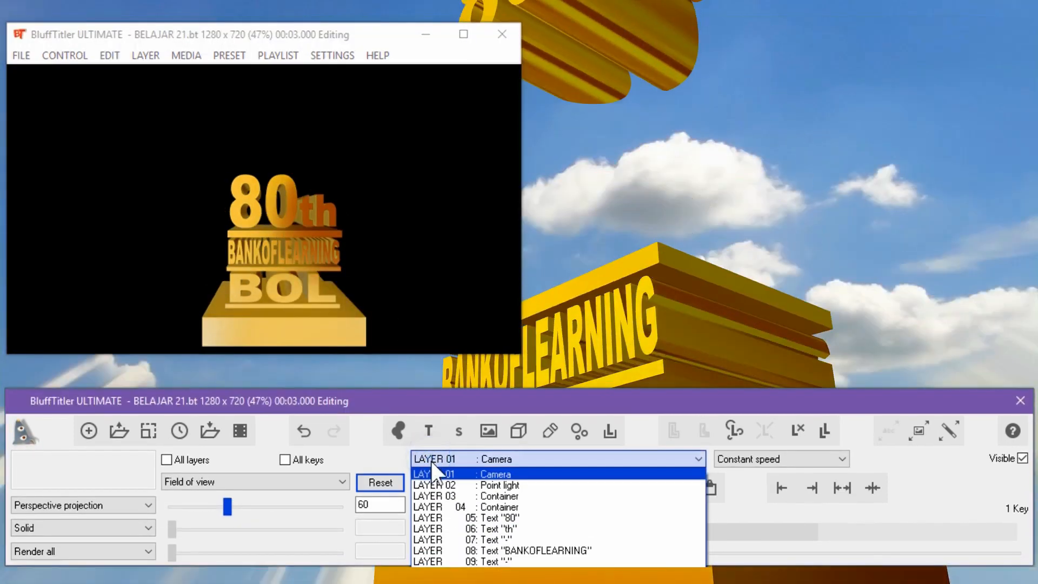
left_click(431, 470)
left_click(280, 480)
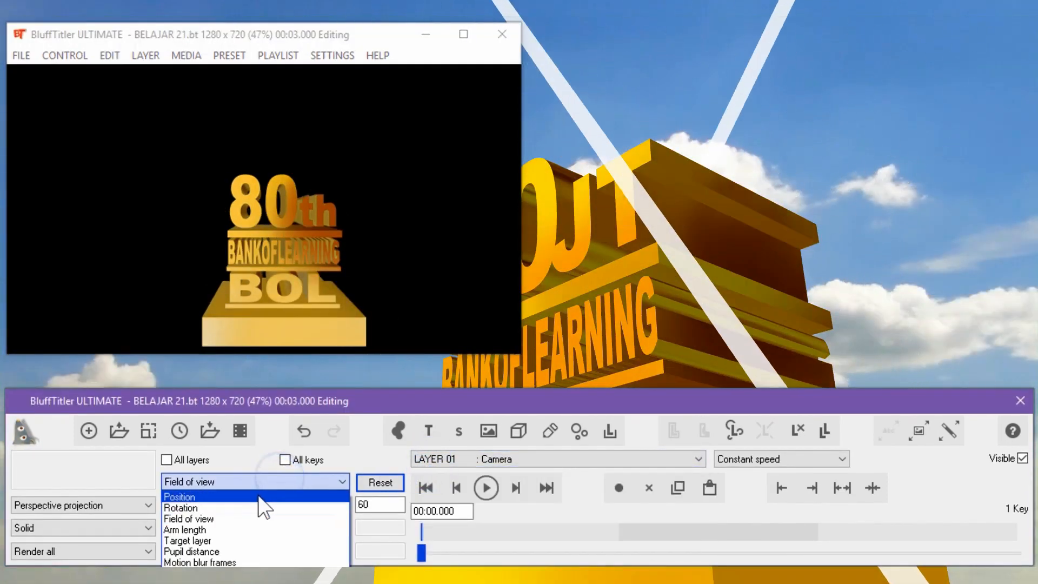
left_click(253, 507)
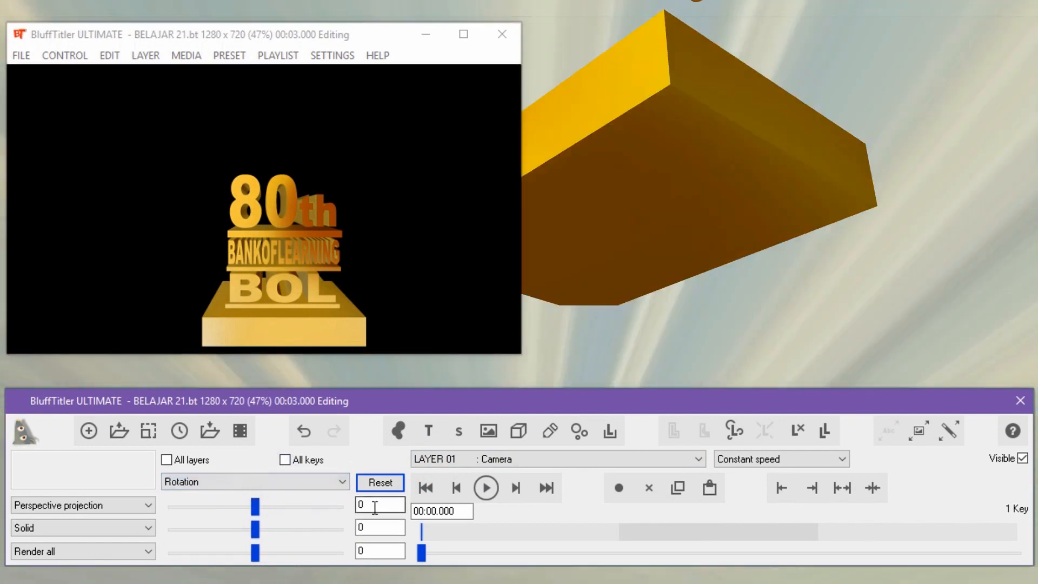
double_click(373, 504)
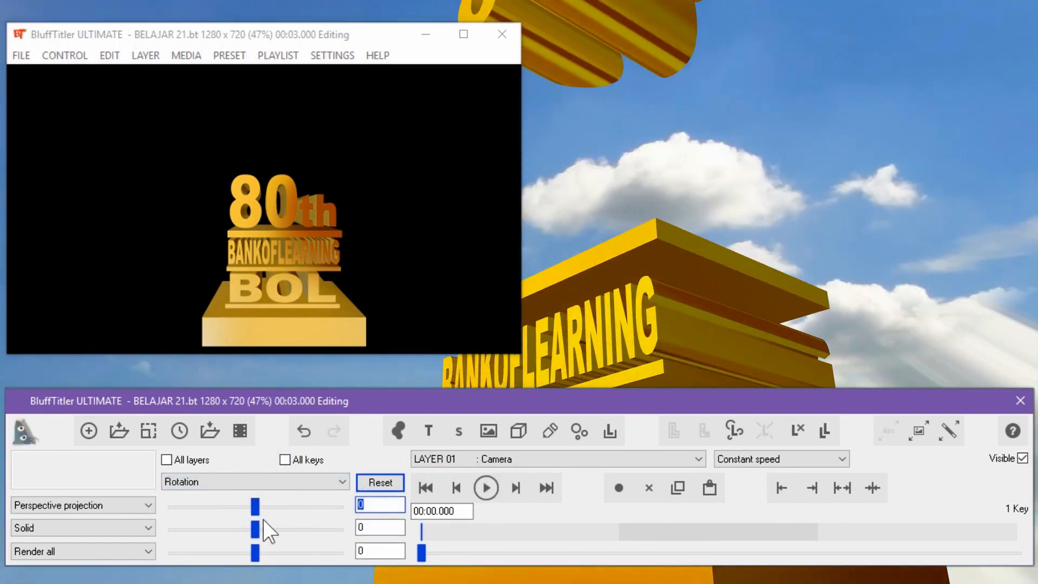
left_click_drag(255, 506, 244, 507)
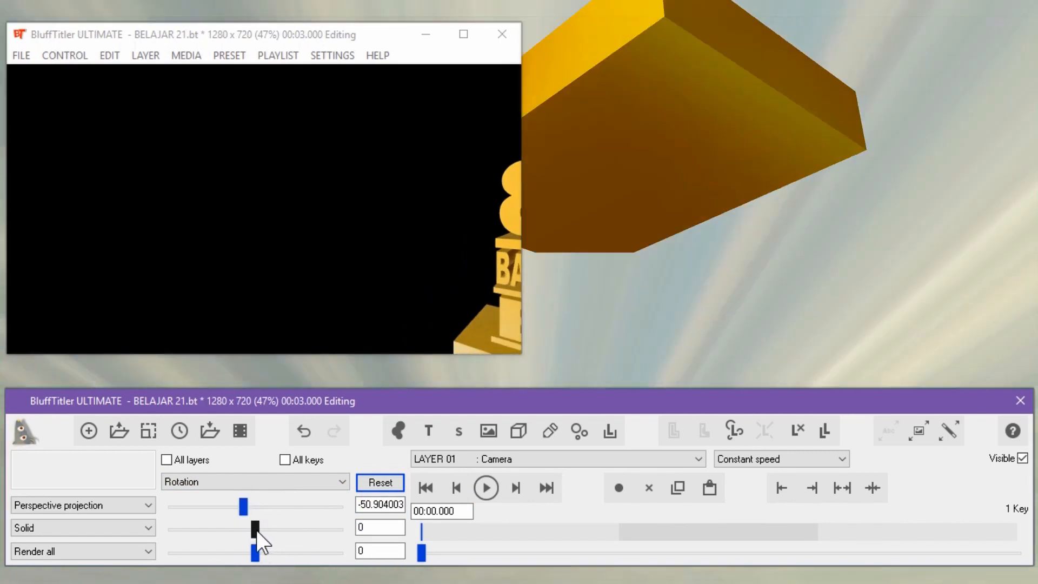
left_click(255, 530)
left_click(254, 529)
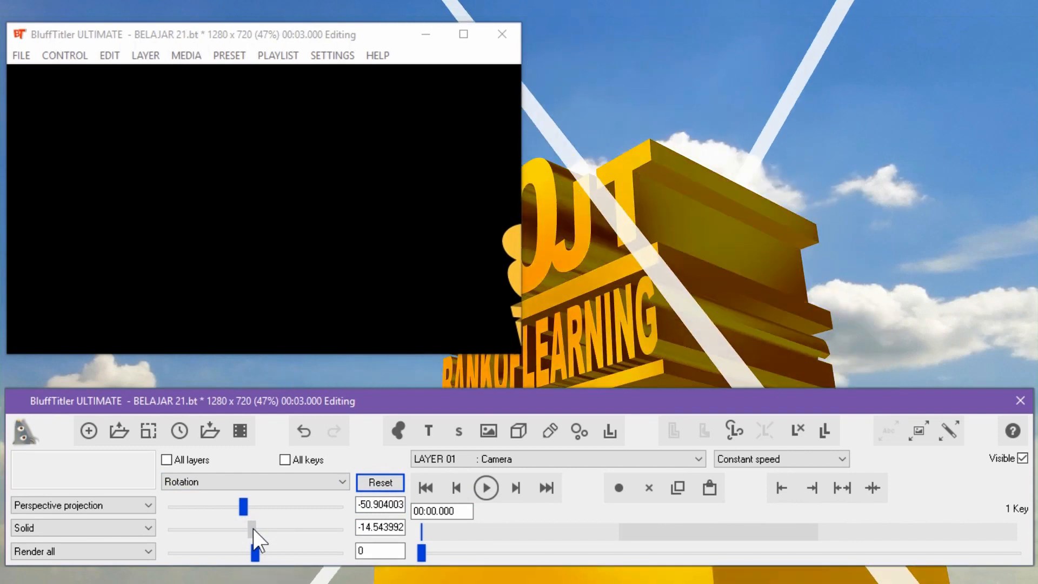
left_click_drag(253, 529, 249, 528)
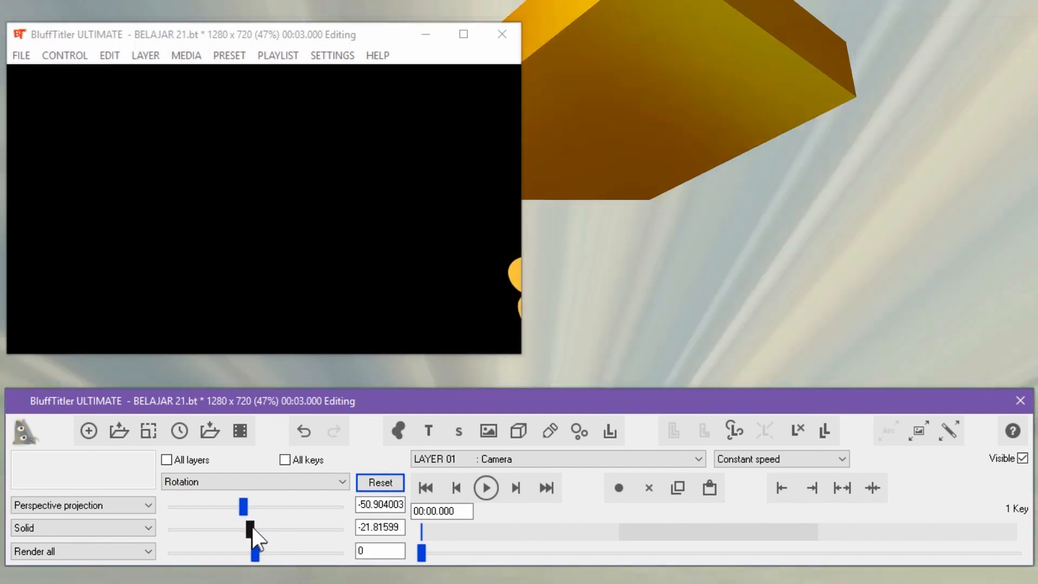
- Move the camera to about X 1091, Y -618, Z 424 so the title is seen from a low angle
left_click(318, 487)
left_click(277, 496)
left_click_drag(259, 508, 334, 504)
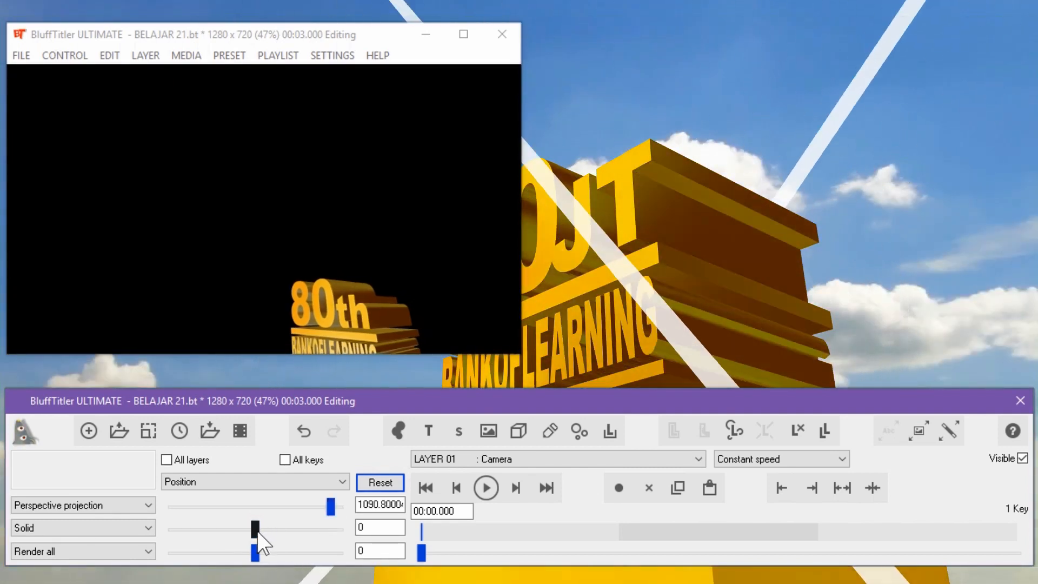
left_click_drag(254, 528, 215, 526)
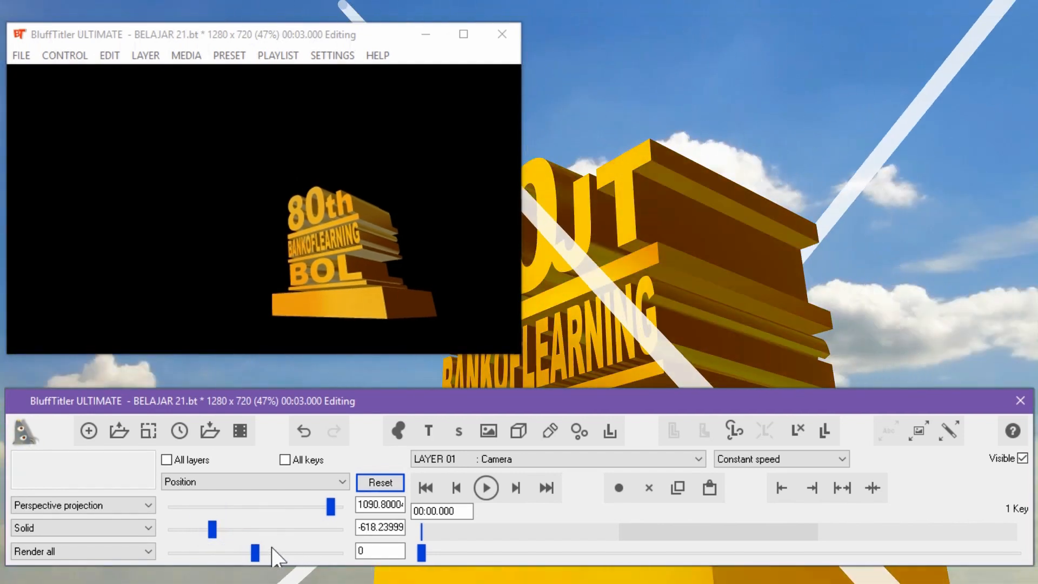
left_click_drag(259, 557, 289, 554)
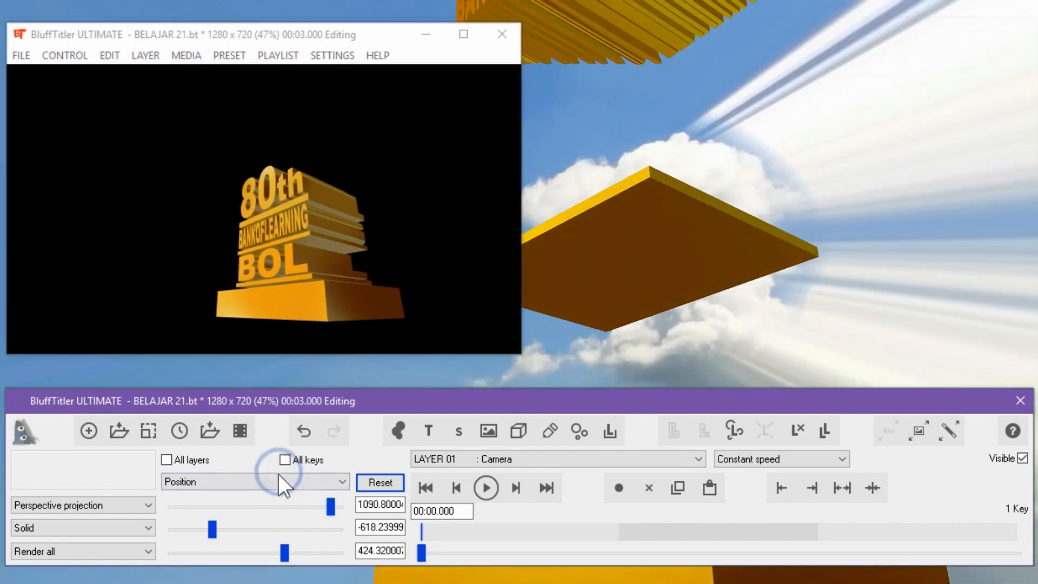
- Narrow the camera's field of view so the title and its base fill more of the frame
left_click(279, 478)
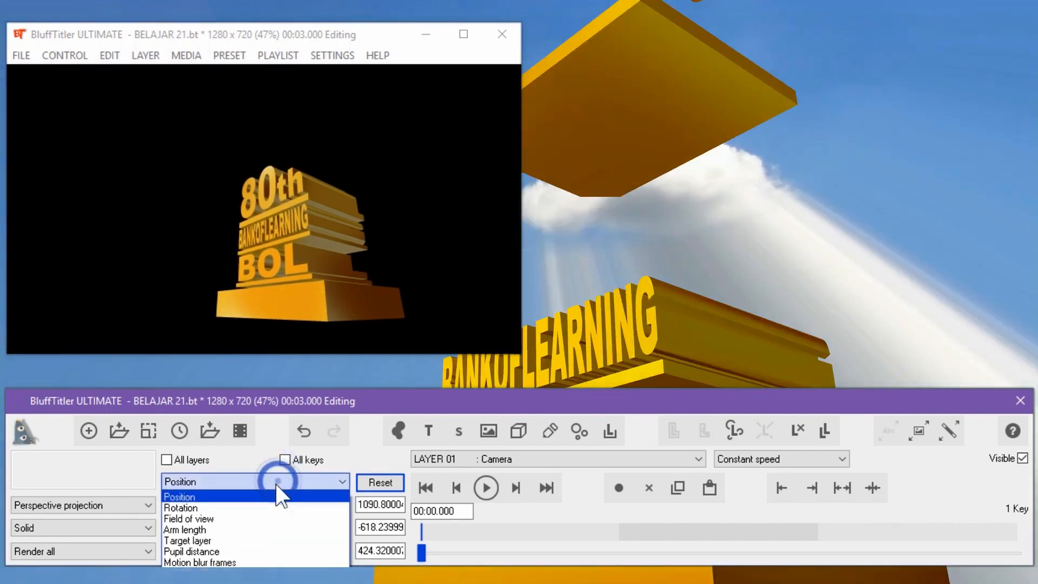
left_click(239, 506)
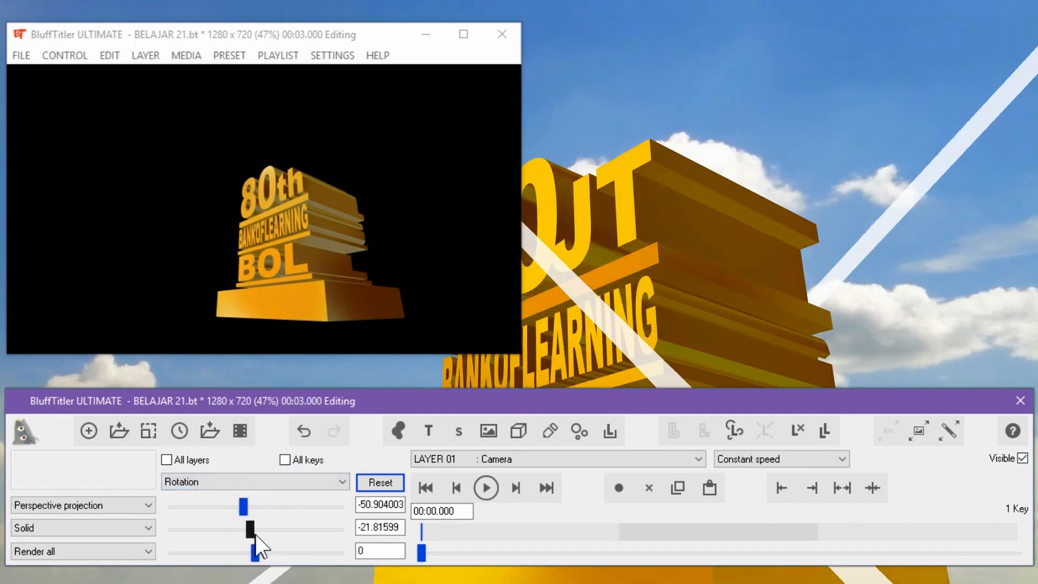
left_click(241, 481)
left_click(231, 496)
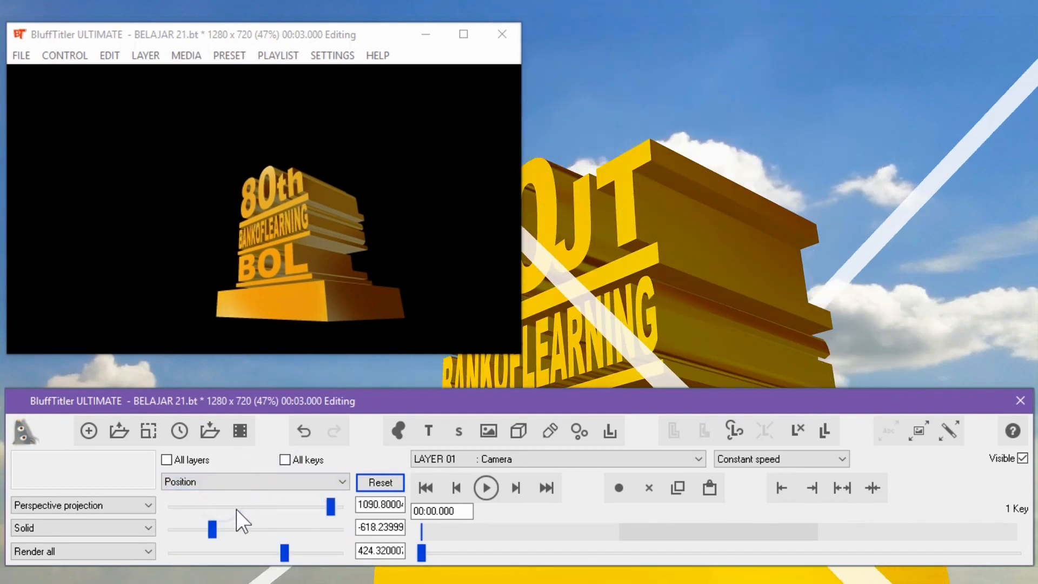
left_click(235, 481)
left_click(216, 520)
left_click_drag(226, 506, 209, 504)
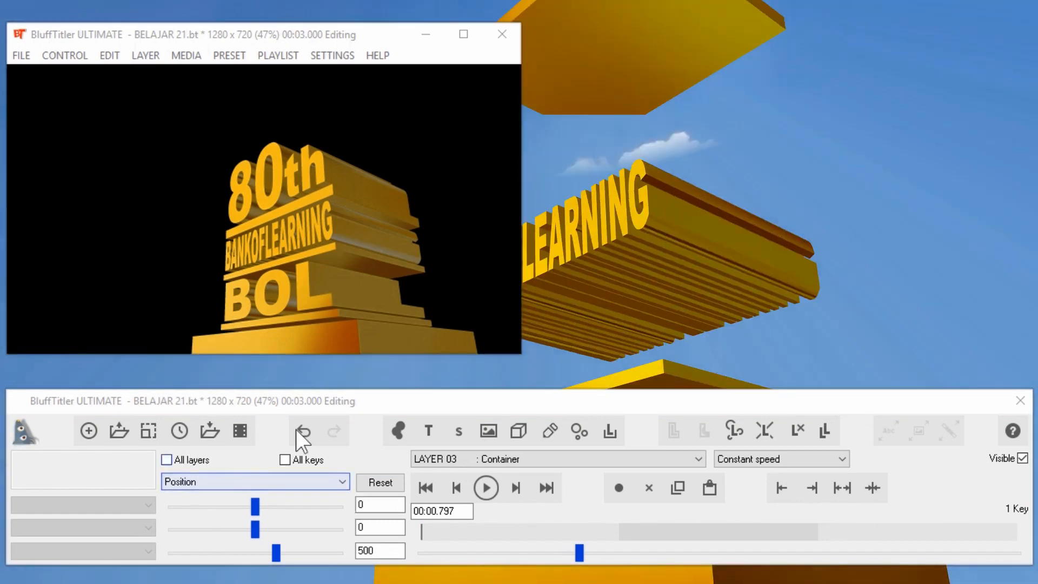
- Add a picture layer with Clouds03.jpg from the Textures folder without attaching it to the active container
left_click(148, 57)
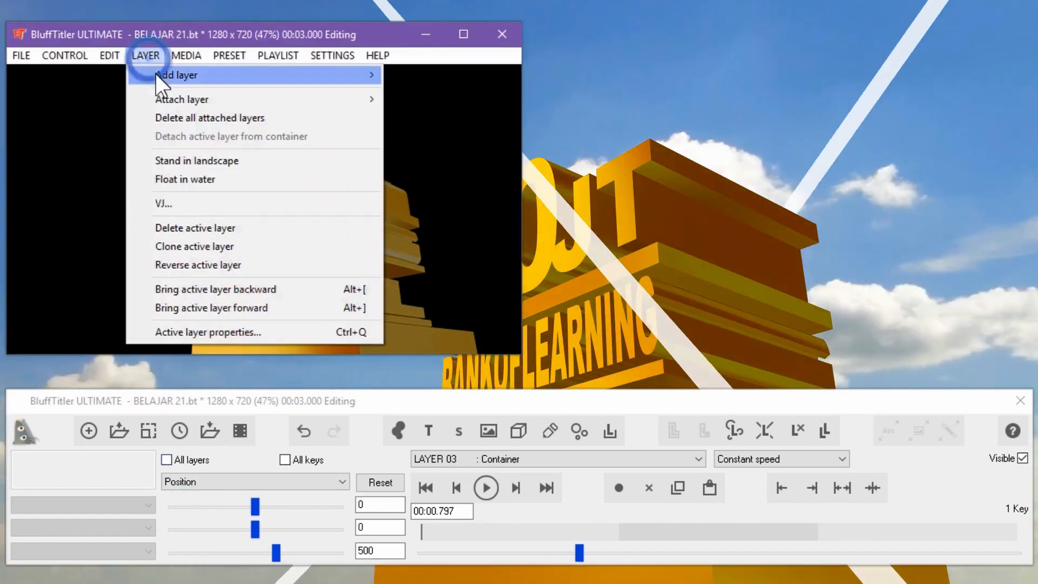
mouse_move(332, 75)
left_click(455, 215)
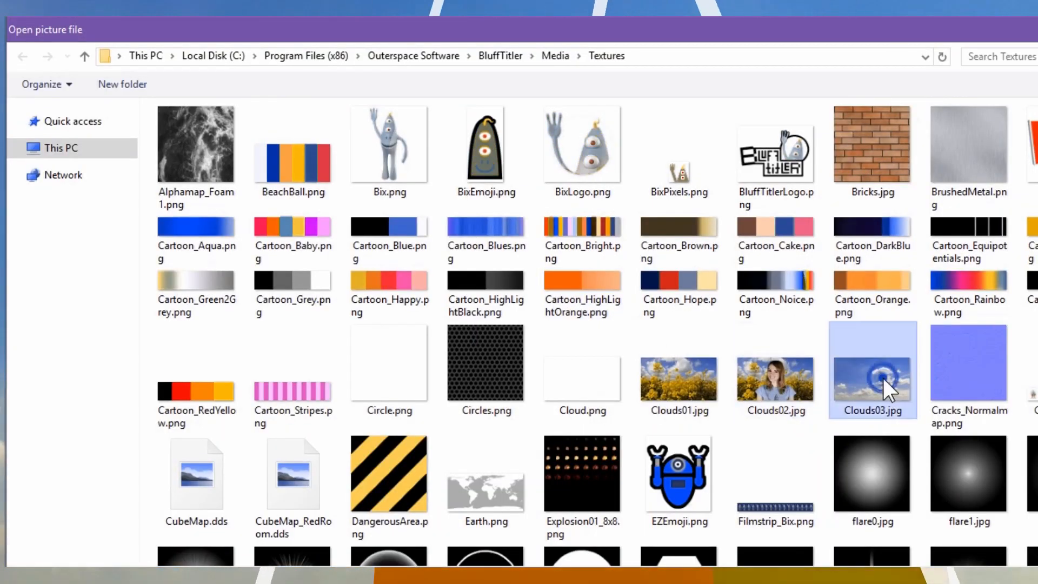
double_click(883, 378)
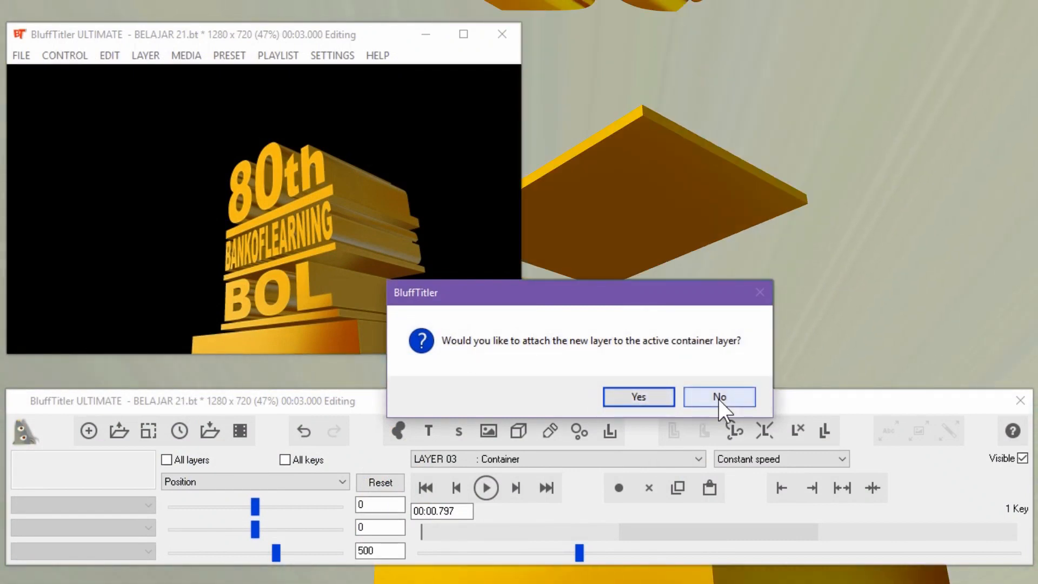
left_click(719, 399)
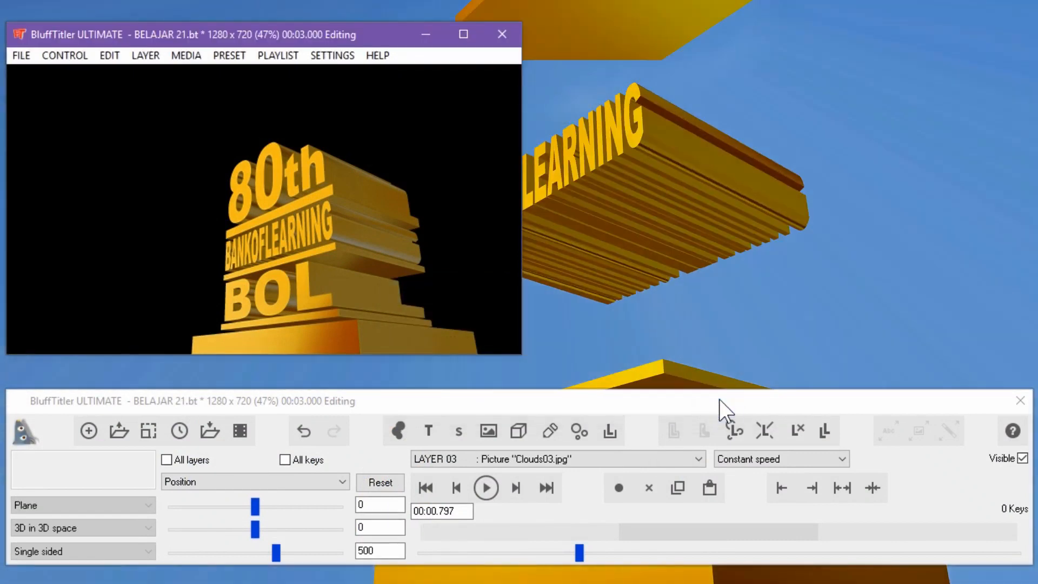
- Keep the clouds picture as a plane and display it fullscreen in the background
left_click(102, 504)
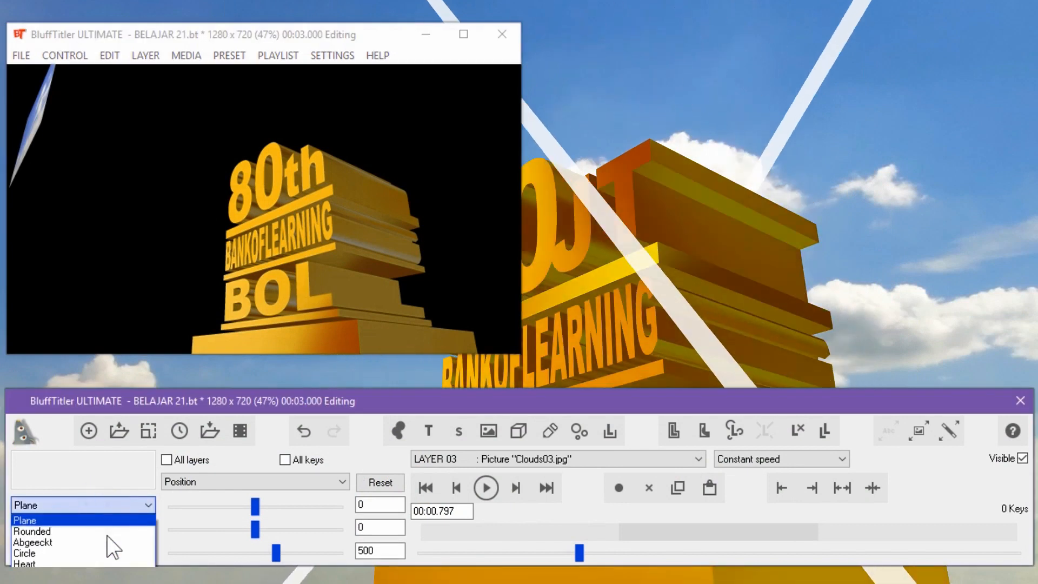
left_click(130, 505)
left_click(121, 527)
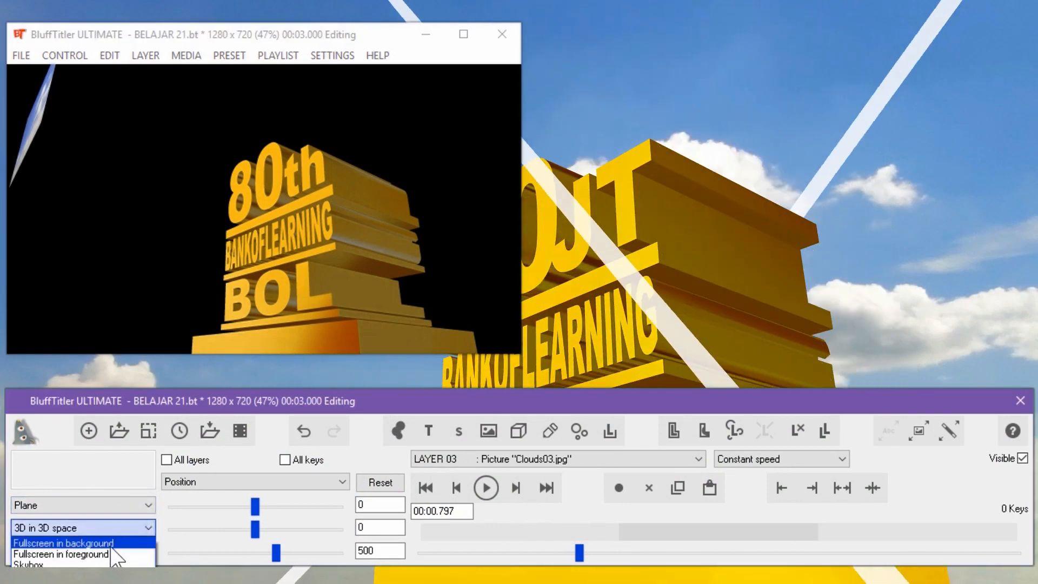
left_click(112, 543)
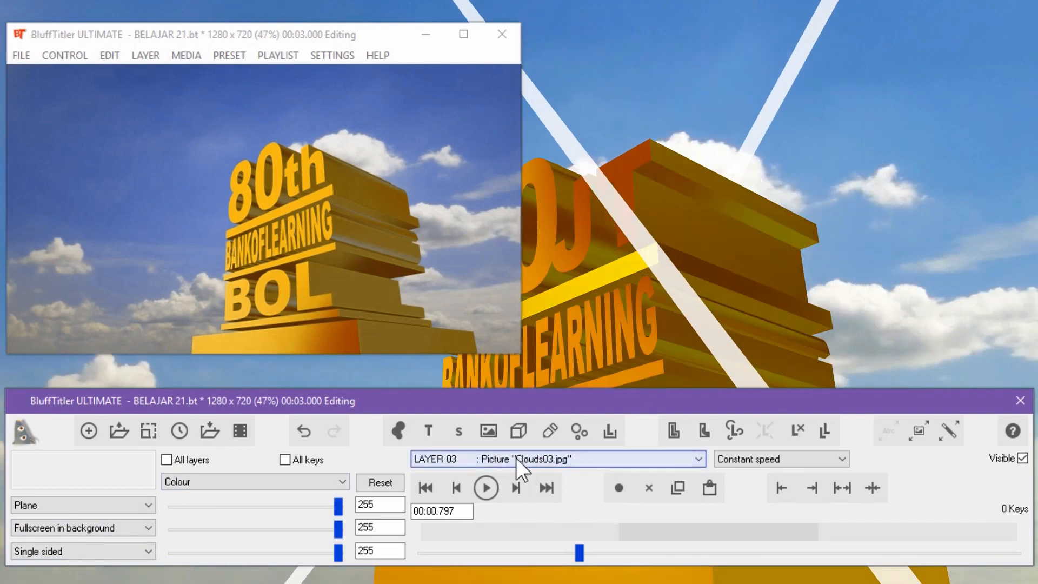
- Add a picture layer with White.png from the Textures folder and attach it to the nested layer 05 container
left_click(516, 458)
left_click(516, 458)
left_click(516, 458)
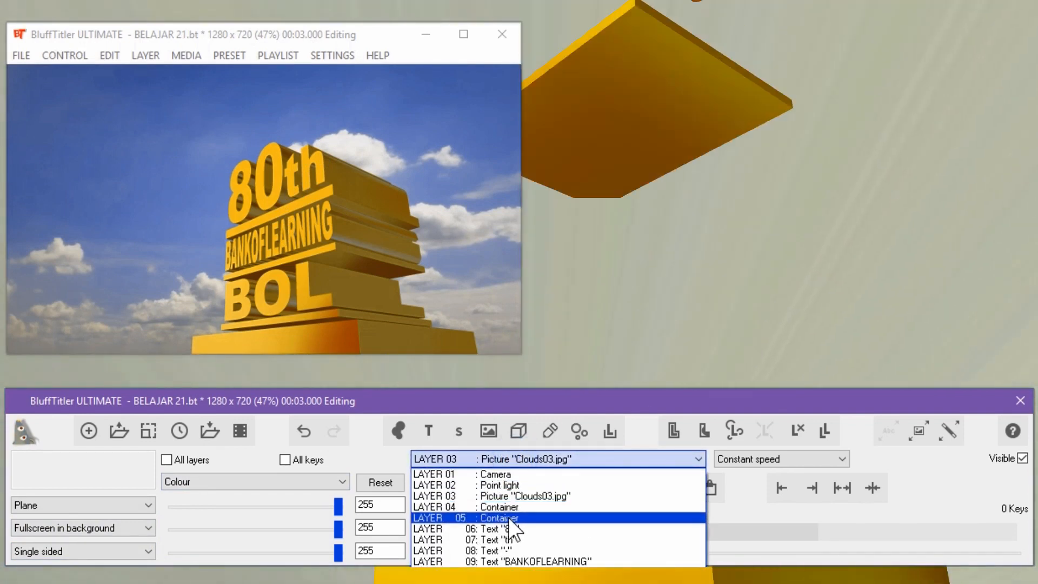
left_click(508, 518)
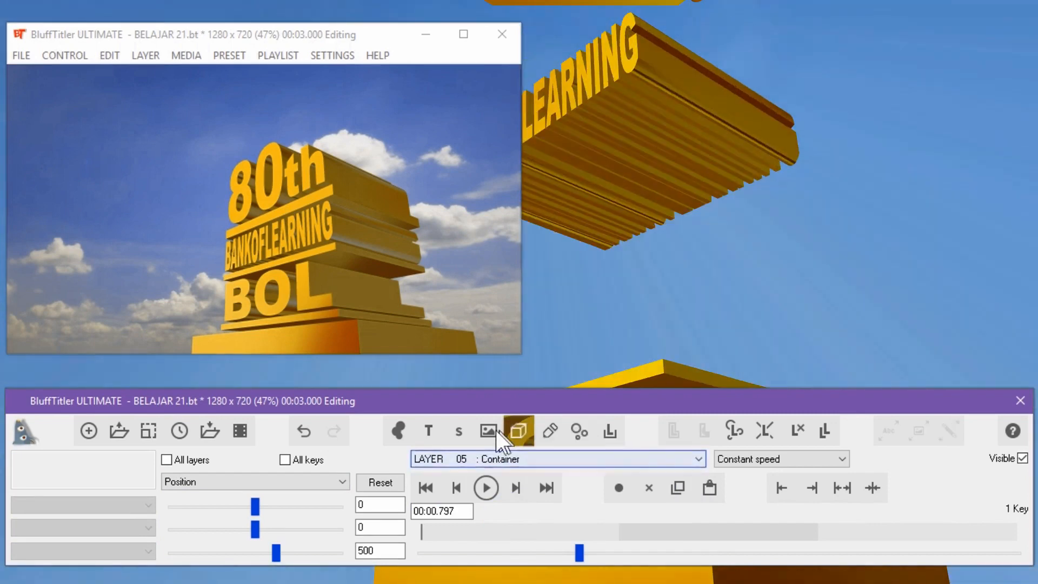
left_click(489, 430)
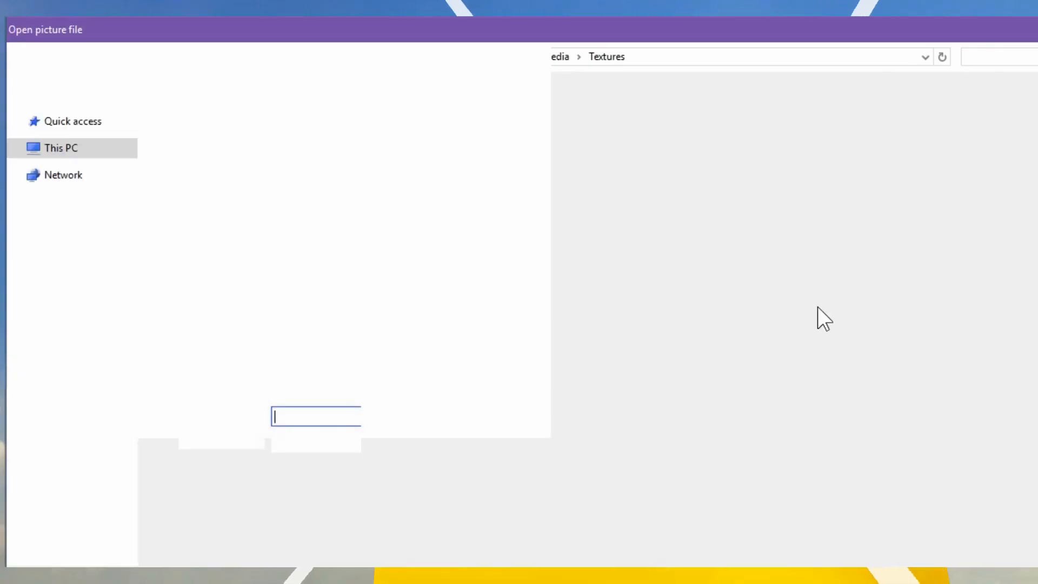
scroll(957, 162, "down", 2)
scroll(962, 168, "down", 10)
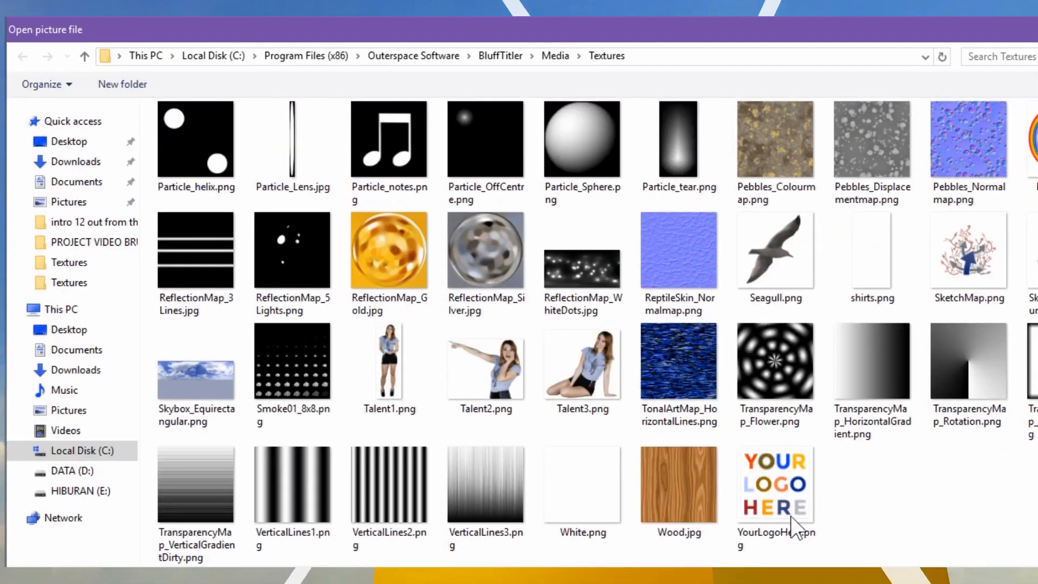
double_click(593, 509)
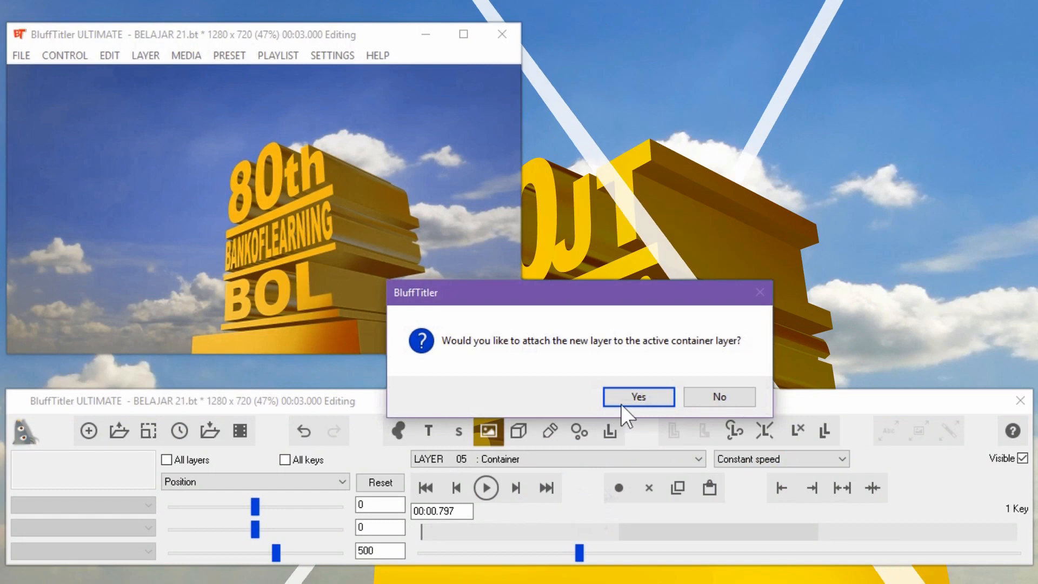
left_click(624, 397)
- Change the White.png picture layer to a cylinder shape with solid rendering
left_click(601, 459)
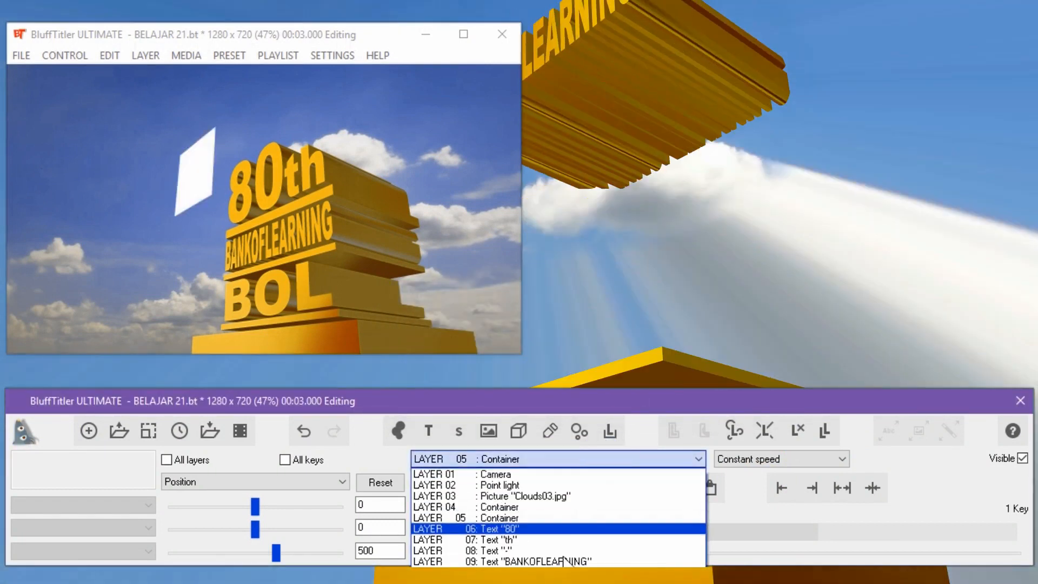
left_click(541, 583)
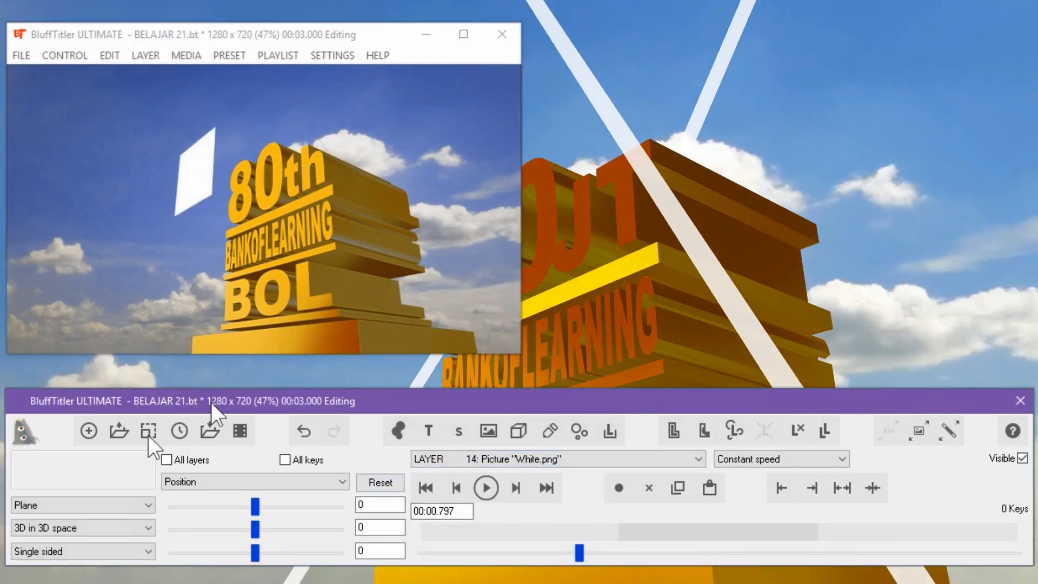
left_click(85, 506)
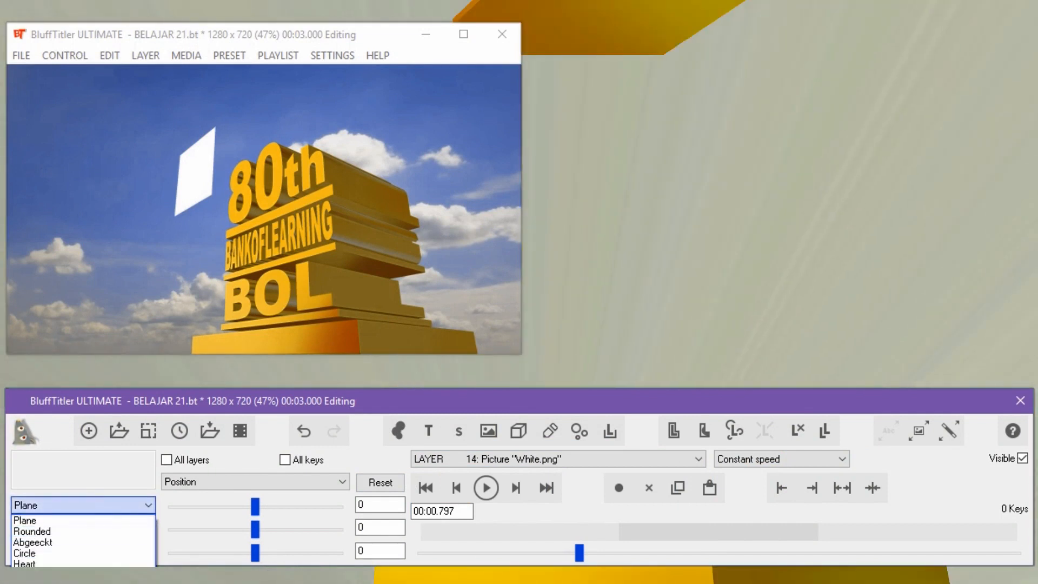
left_click(83, 546)
left_click(95, 550)
left_click(136, 445)
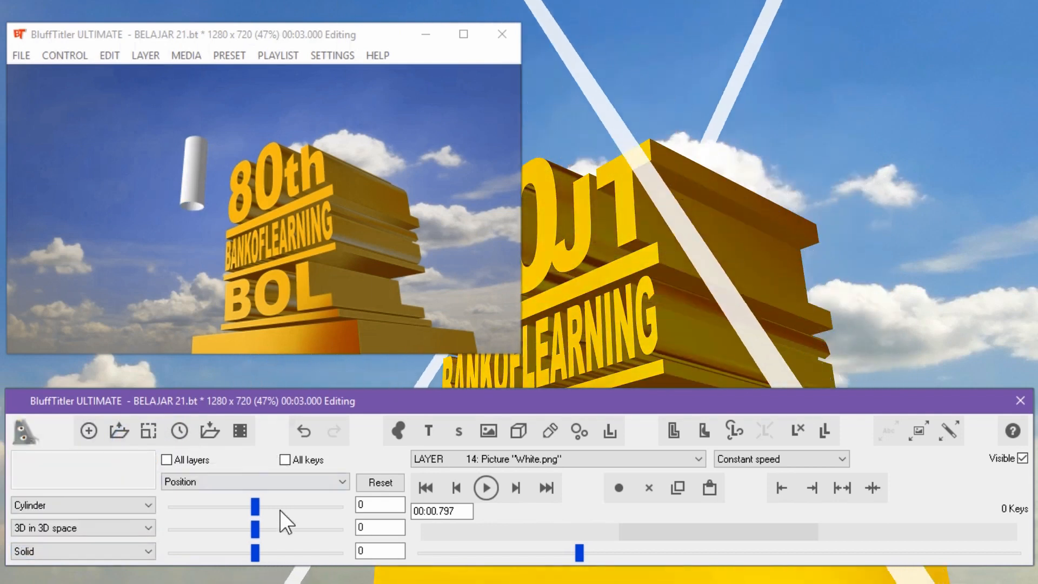
- Stretch the white cylinder into a tall thin beam by setting its size to 0.3, 10 and 0.3
left_click(279, 482)
left_click(236, 311)
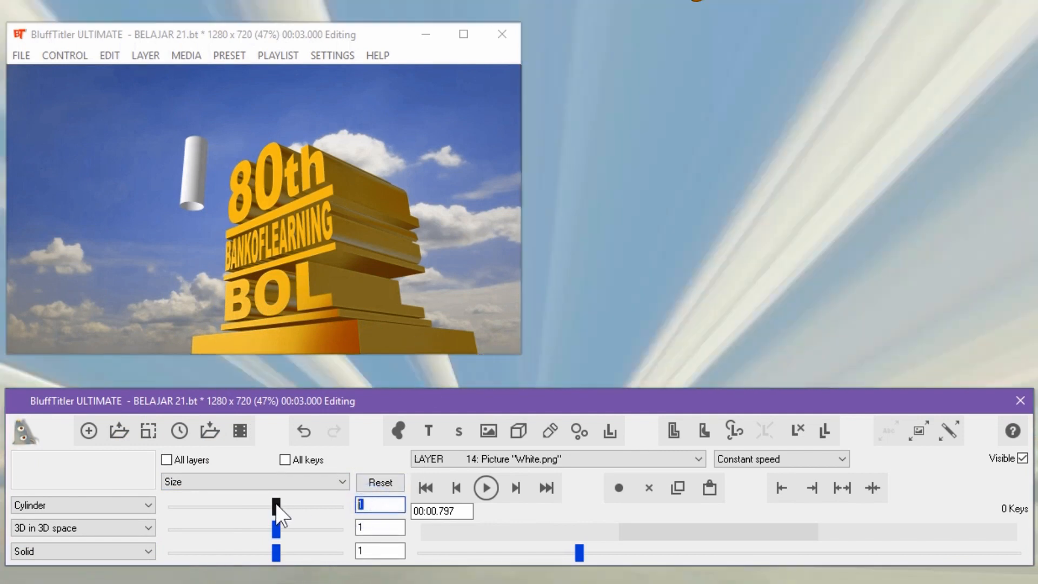
mouse_move(277, 506)
left_mouse_down()
mouse_move(199, 505)
mouse_move(272, 508)
left_mouse_up()
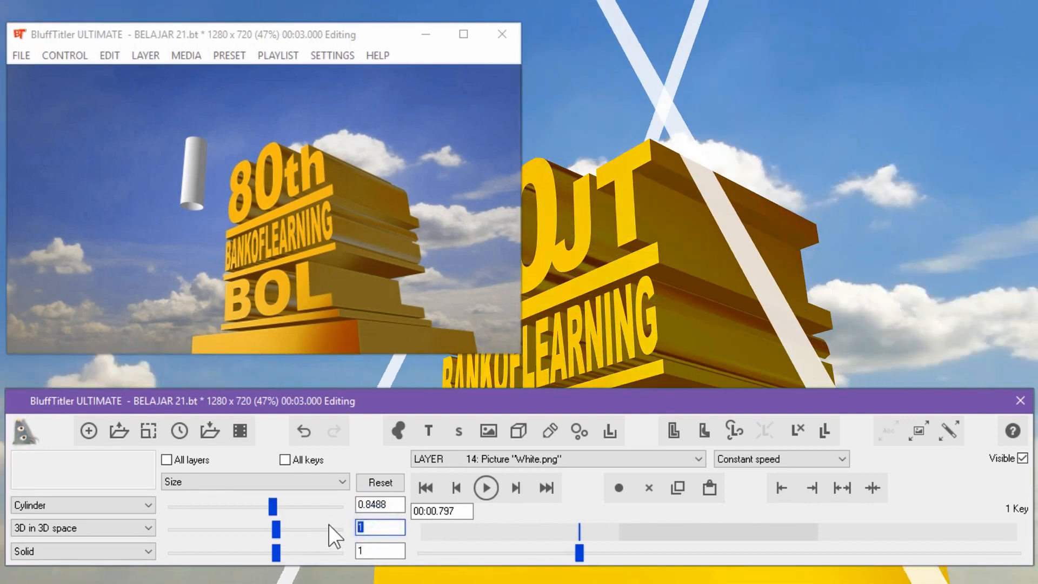
type("0.3")
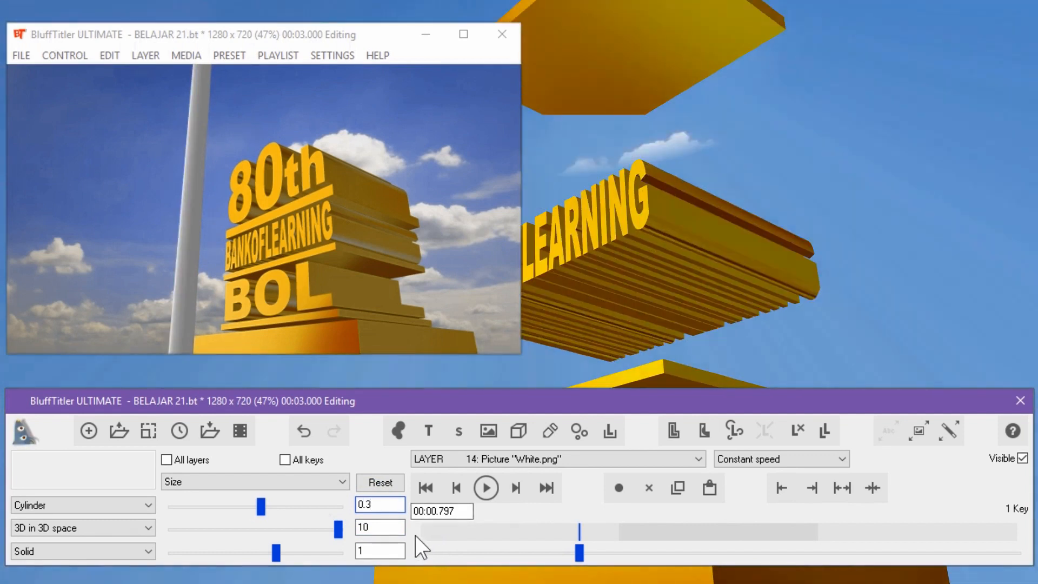
double_click(381, 550)
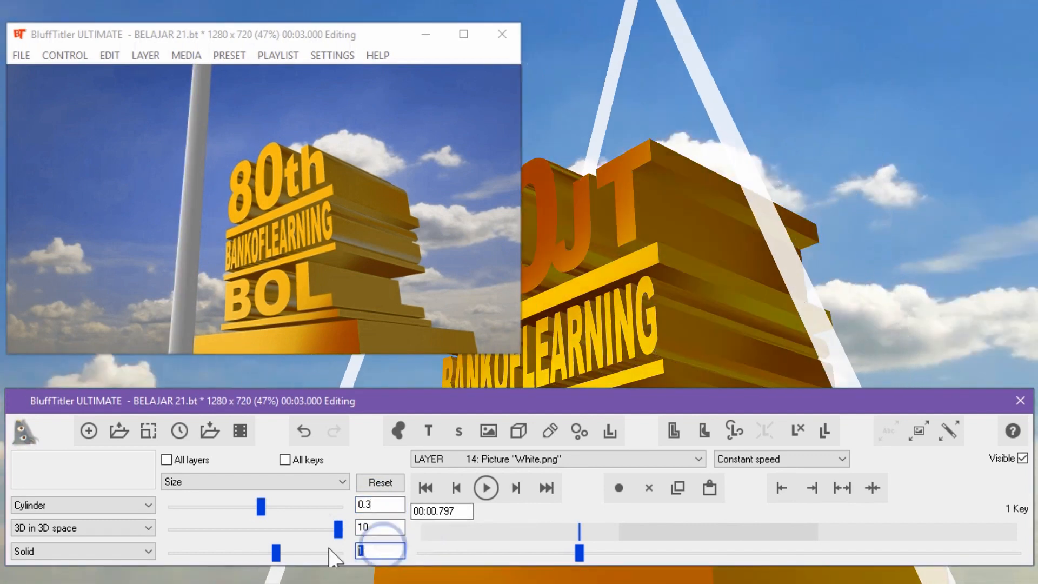
type("0.3")
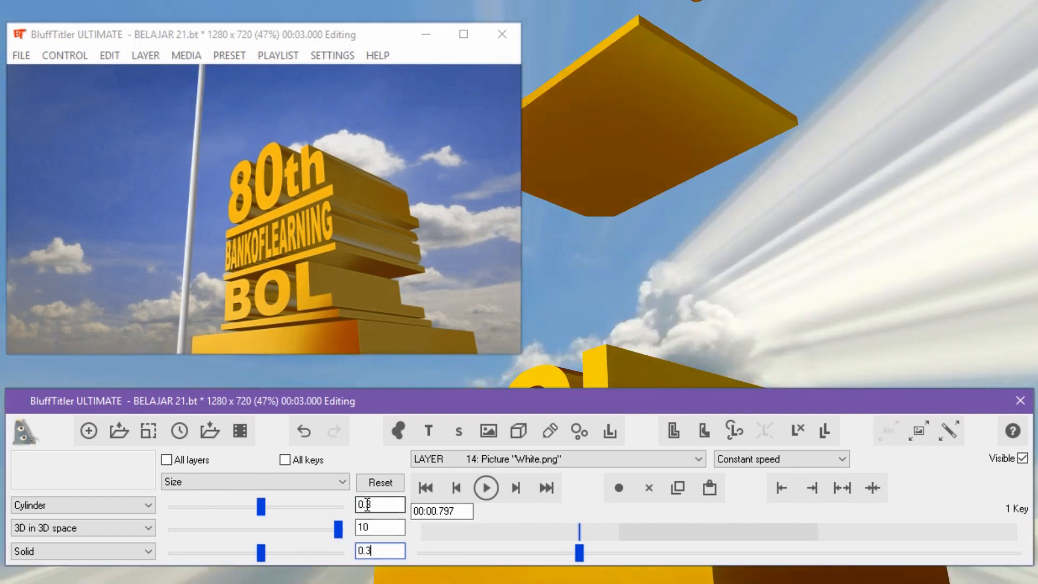
- Set the White.png cylinder layer to display as 2D in foreground
left_click(366, 503)
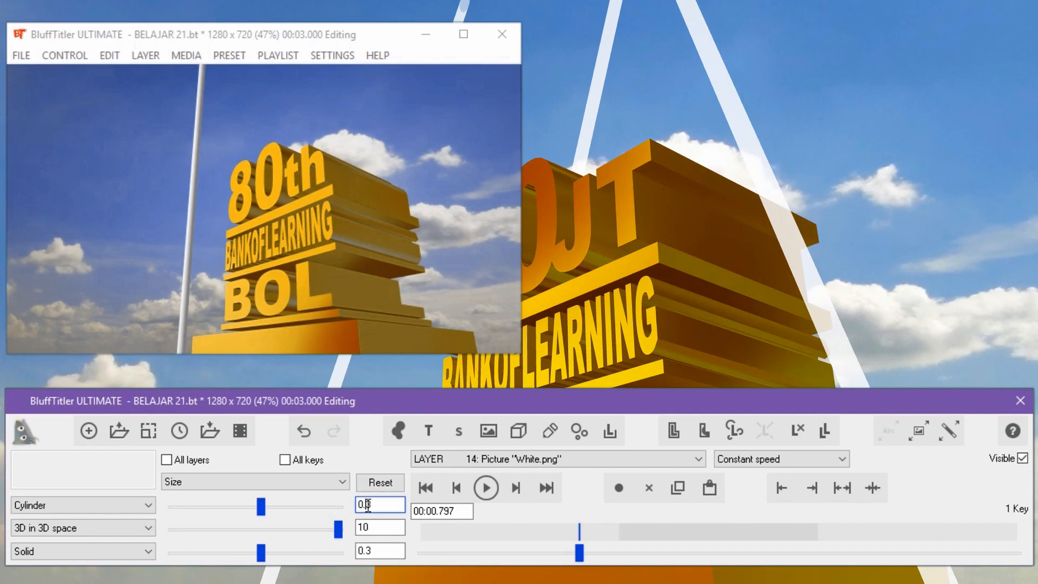
left_click(112, 528)
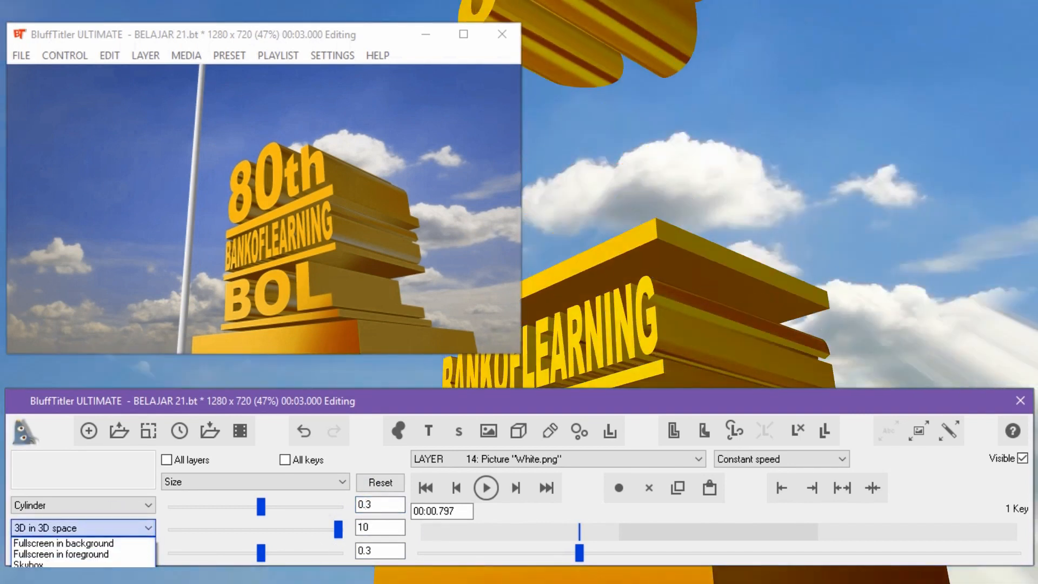
left_click(103, 581)
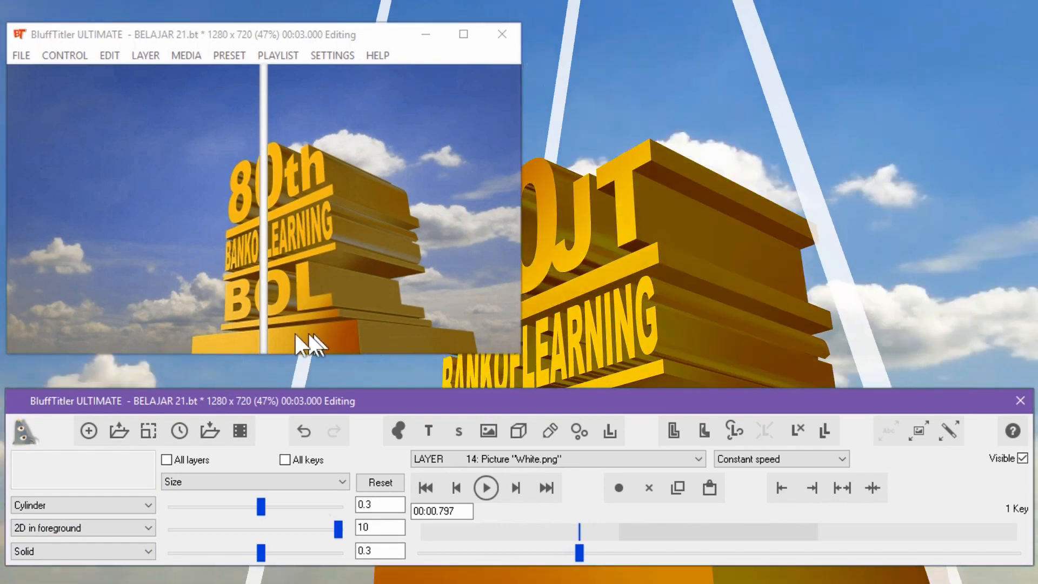
- Rotate the white cylinder slightly to about 1.15 and 1.44 on its first two rotation values
left_click(258, 482)
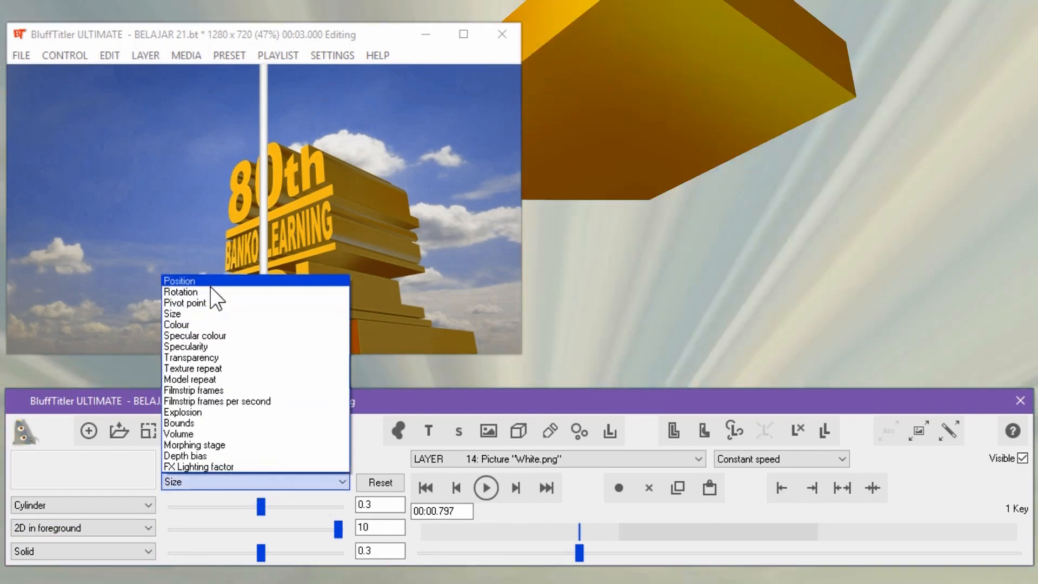
left_click(212, 292)
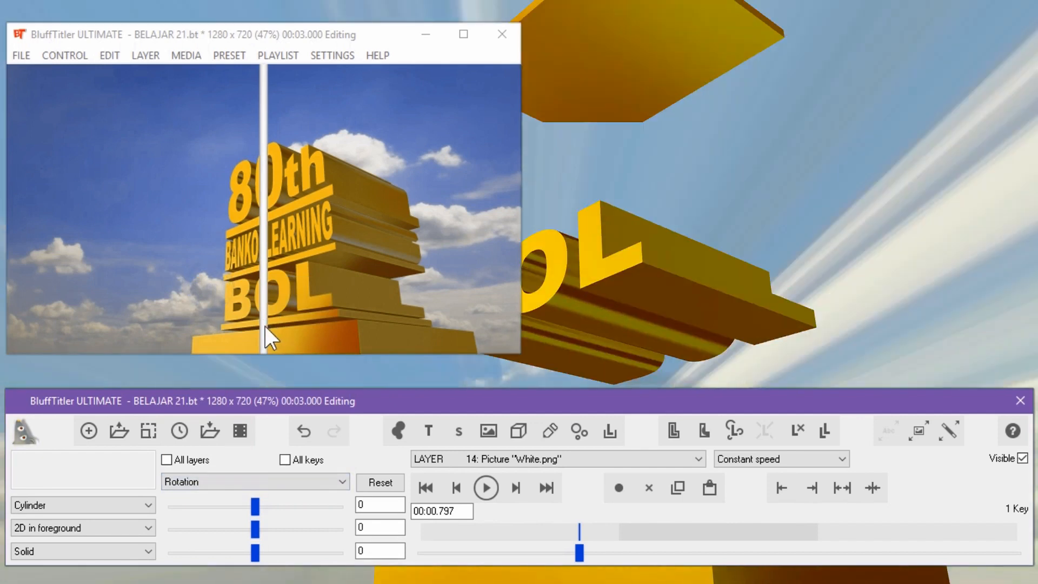
left_click_drag(337, 321, 272, 319)
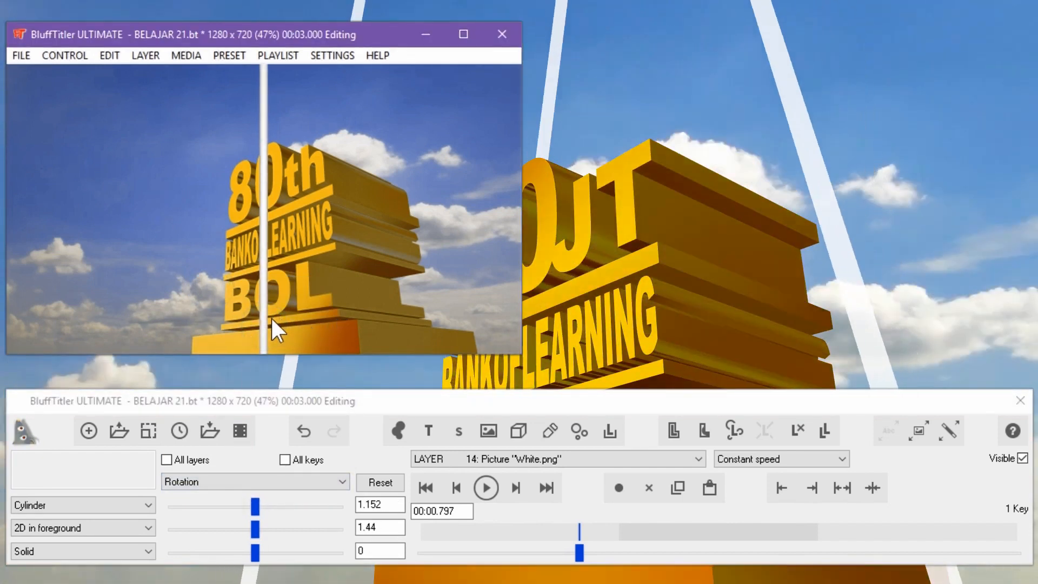
- Move the white beam to a position of about 516, 24 and 0 and display it as 3D in foreground
left_click(254, 481)
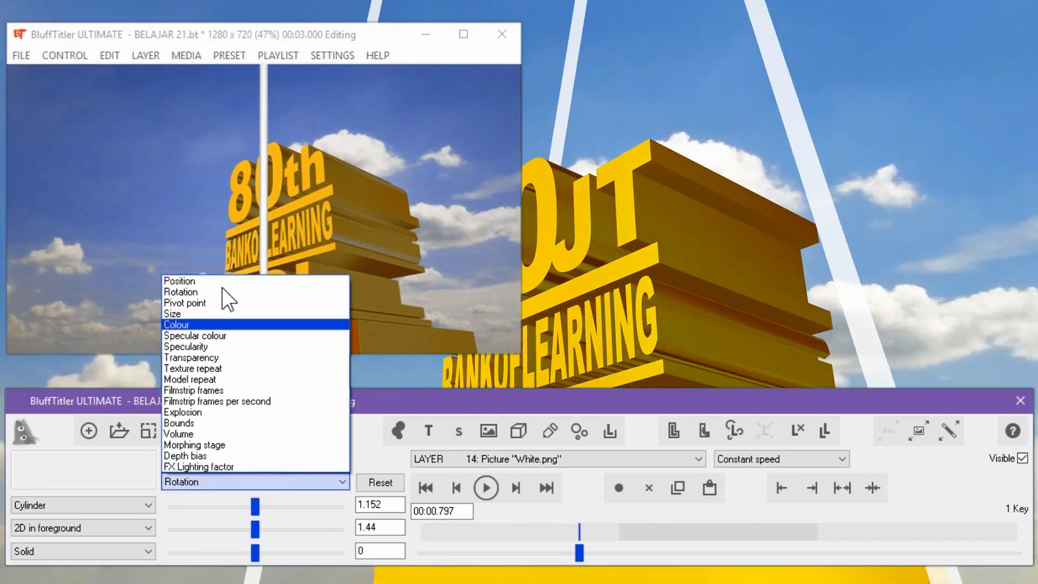
left_click(227, 281)
left_click_drag(262, 301, 518, 277)
left_click_drag(364, 320, 478, 322)
left_click(132, 529)
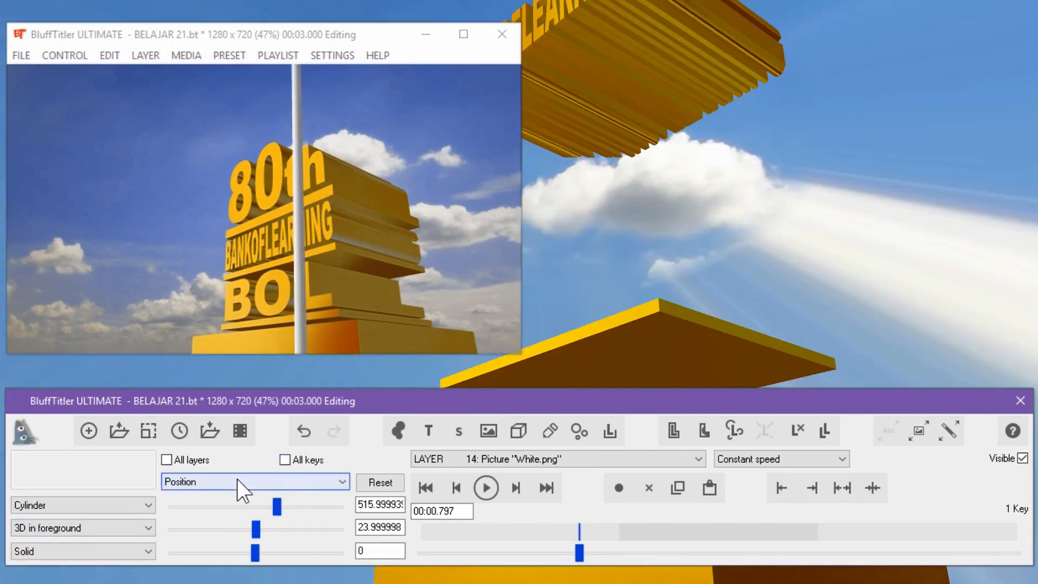
- Set the white beam's FX Lighting factor to 0
left_click(236, 479)
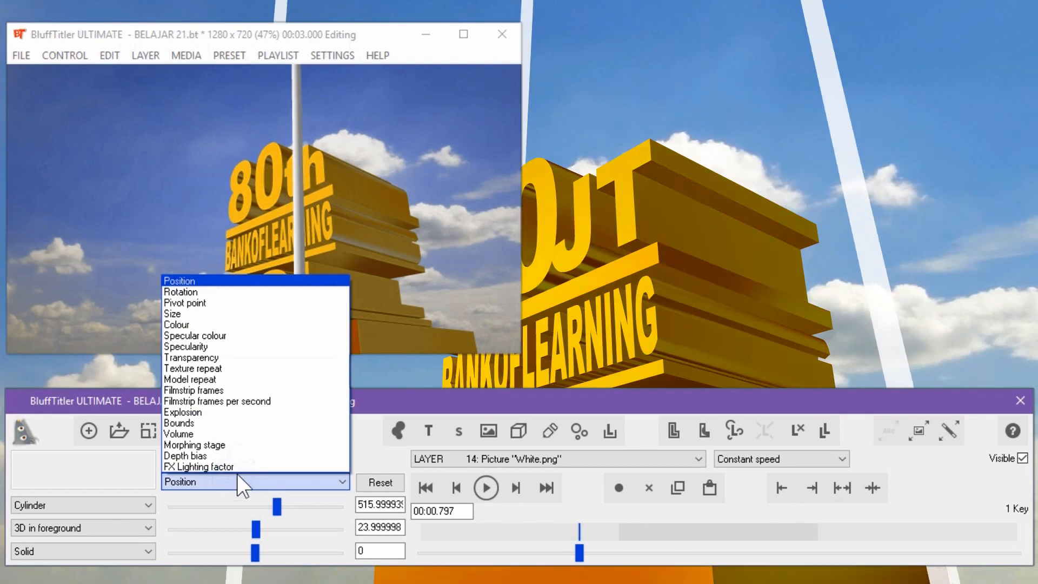
left_click(236, 468)
left_click_drag(253, 507, 164, 511)
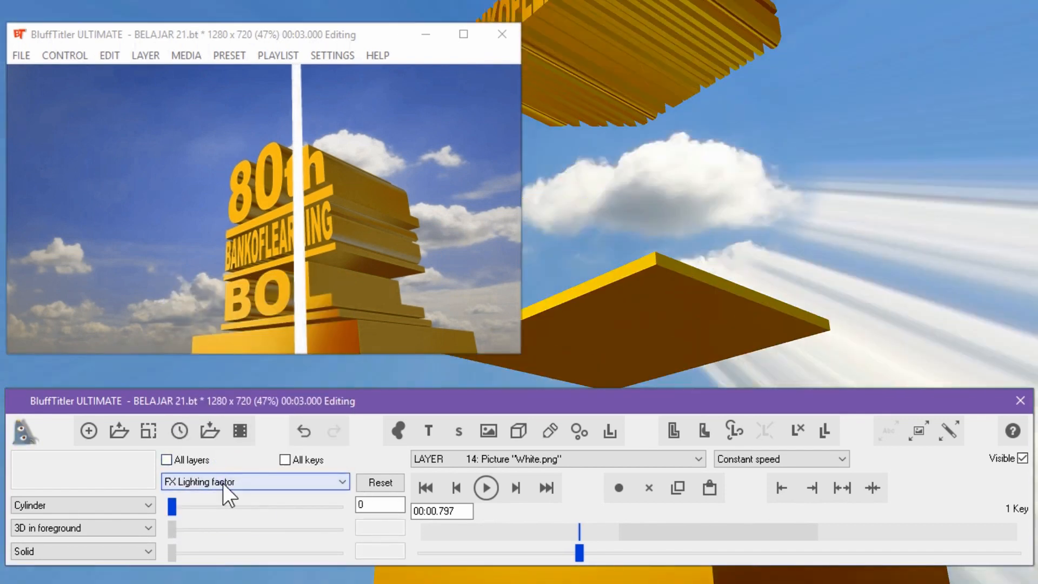
- Make the white beam semi-transparent with a transparency of about 0.42
left_click(223, 483)
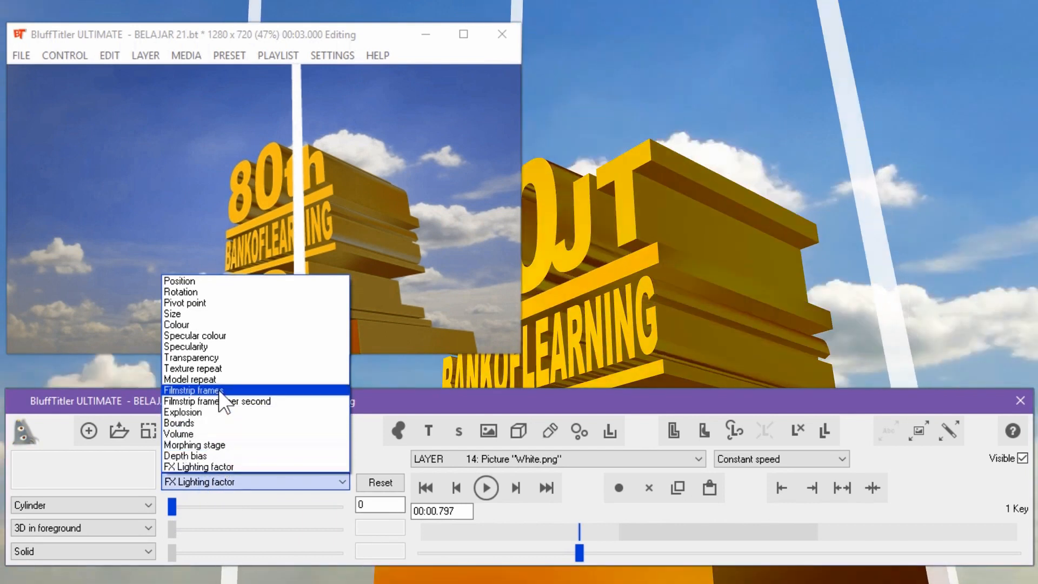
left_click(216, 358)
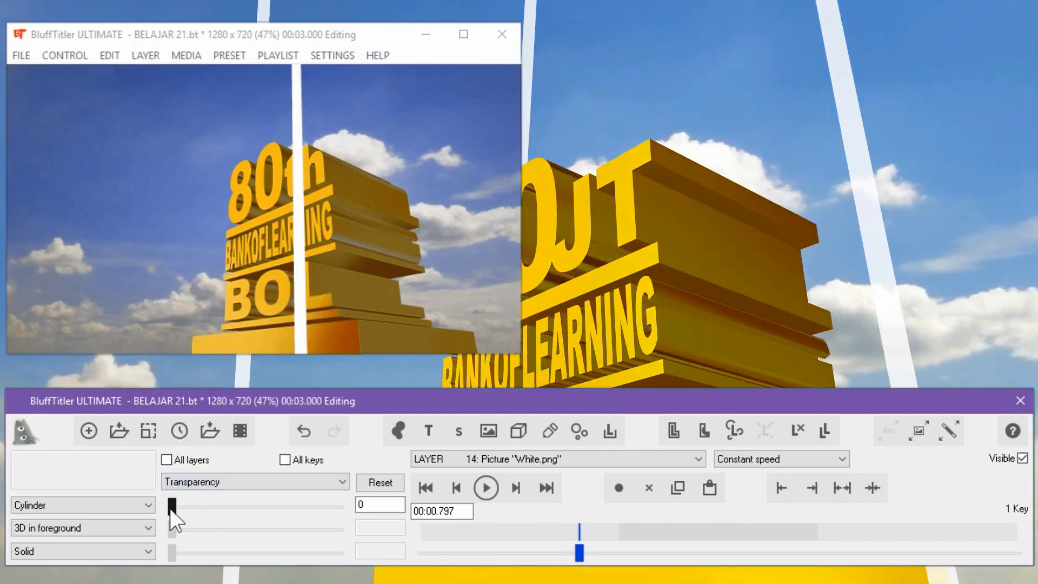
left_click_drag(191, 508, 240, 509)
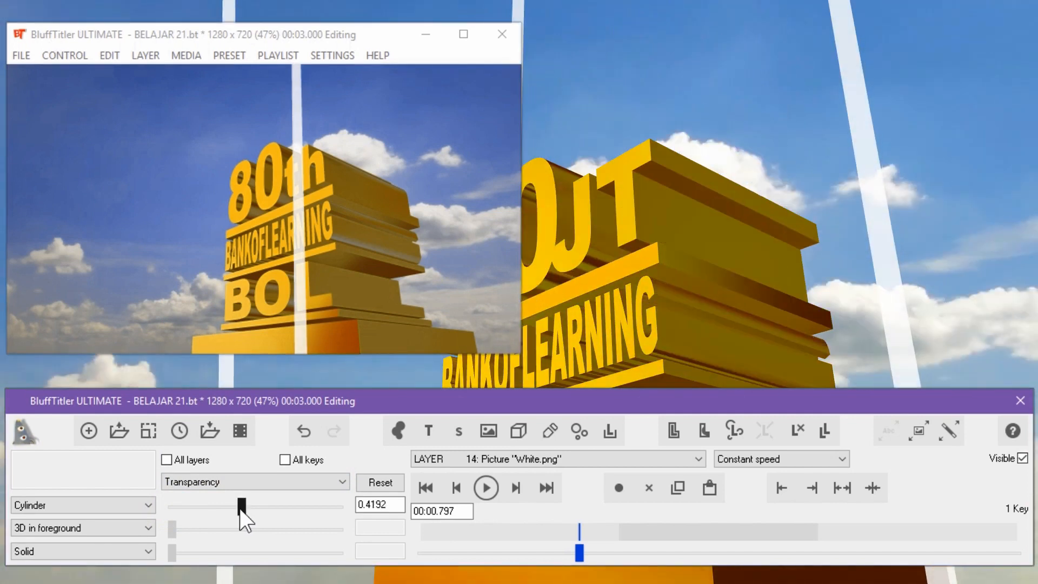
- Move the white beam beyond the side of the title block to a position of about 697, 43 and 211
left_click(262, 481)
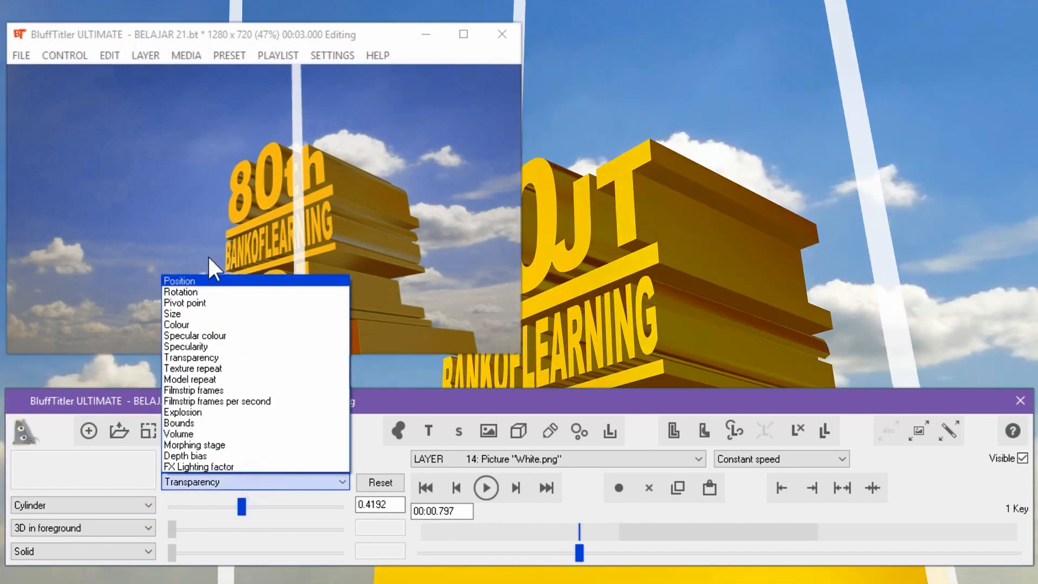
left_click(205, 283)
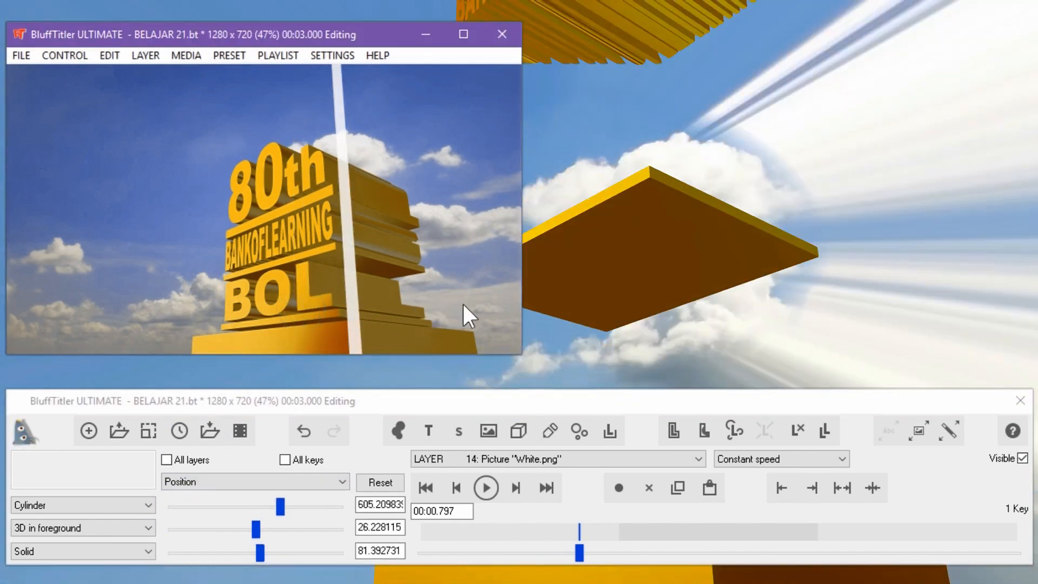
left_click_drag(462, 303, 533, 290)
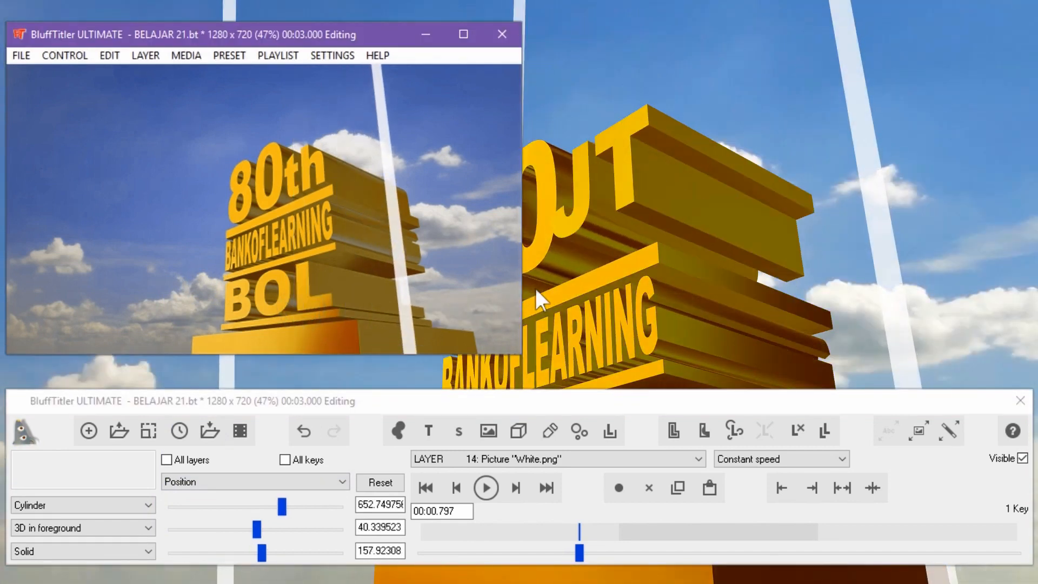
left_click_drag(405, 304, 486, 303)
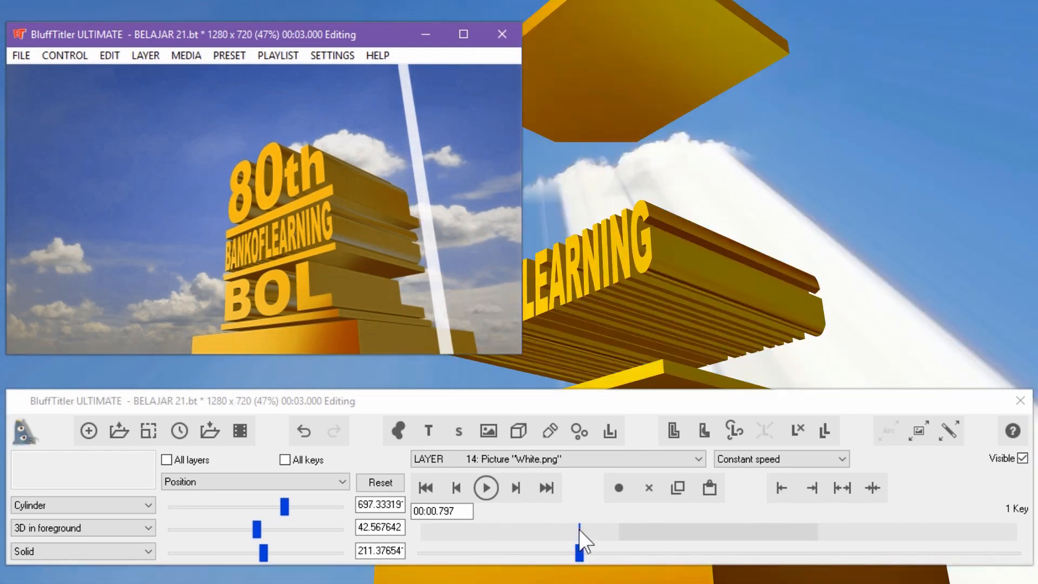
- Add a key at about 1 second and tilt the beam there by setting its third rotation value to about 43.6
mouse_move(578, 531)
left_mouse_down()
mouse_move(419, 535)
mouse_move(421, 552)
mouse_move(611, 560)
left_mouse_up()
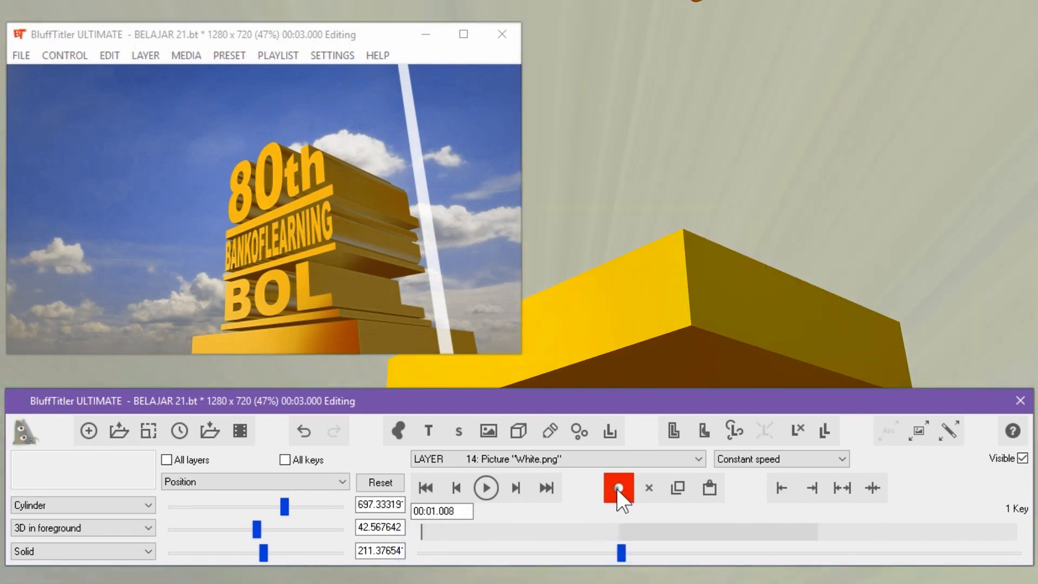
left_click(619, 487)
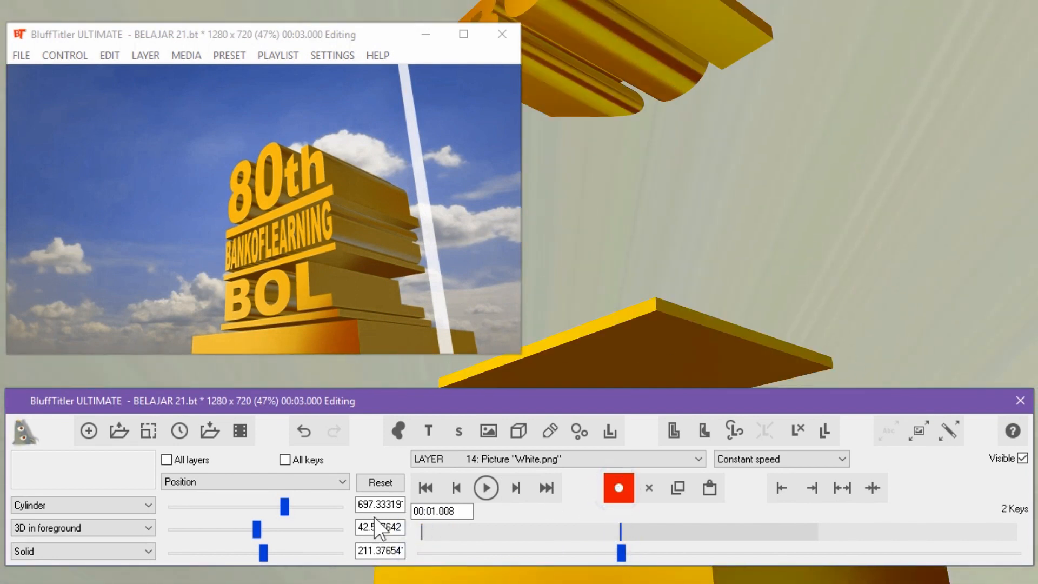
left_click(269, 480)
left_click(244, 481)
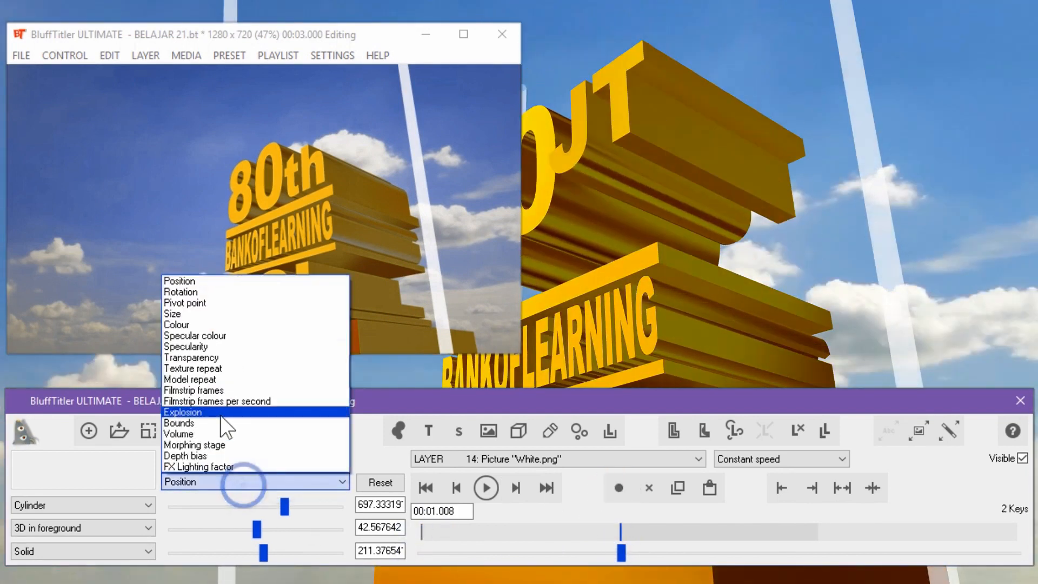
left_click(200, 290)
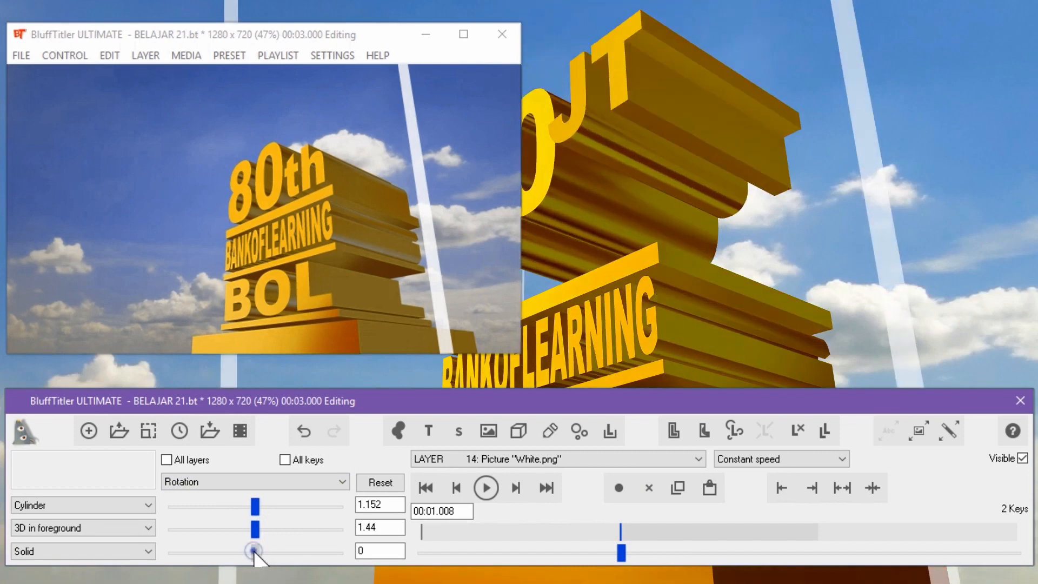
mouse_move(254, 550)
left_mouse_down()
mouse_move(245, 546)
mouse_move(263, 544)
left_mouse_up()
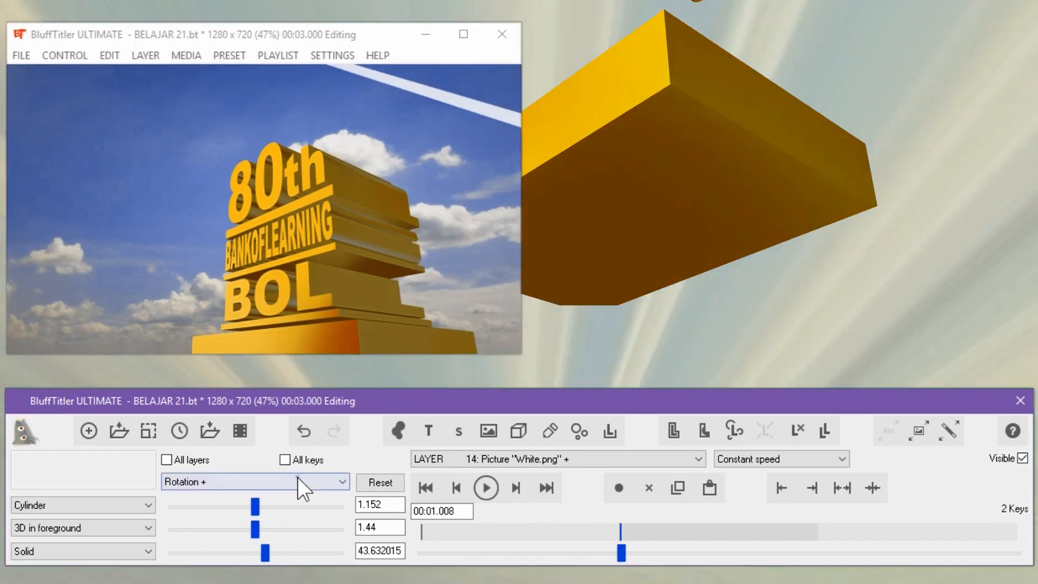
- Reposition the tilted beam at the 1-second key to about 403, -198 and 2, crossing the title diagonally, and scrub through its motion
left_click(297, 480)
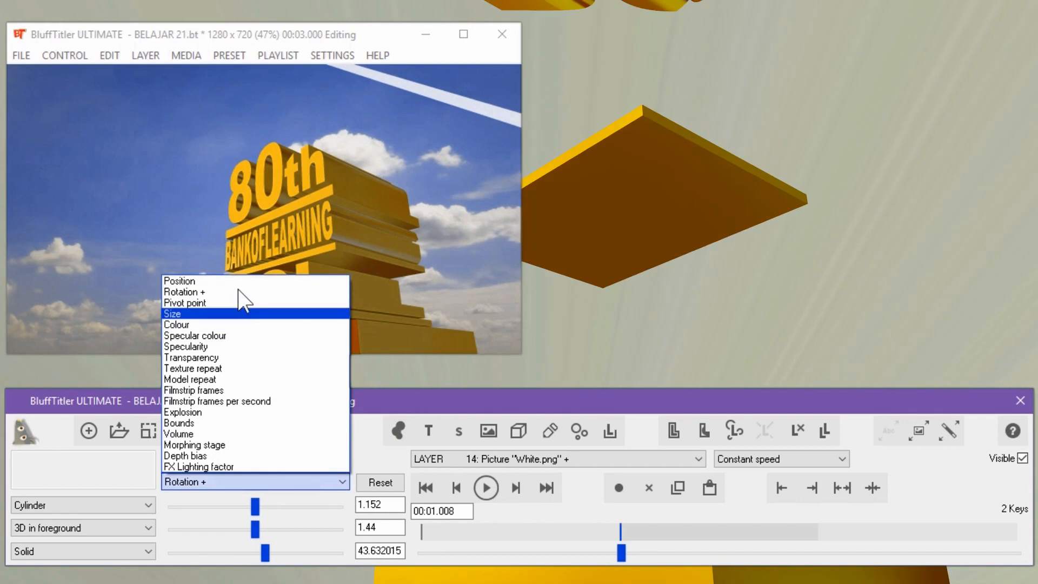
left_click(242, 279)
left_click_drag(486, 115, 183, 338)
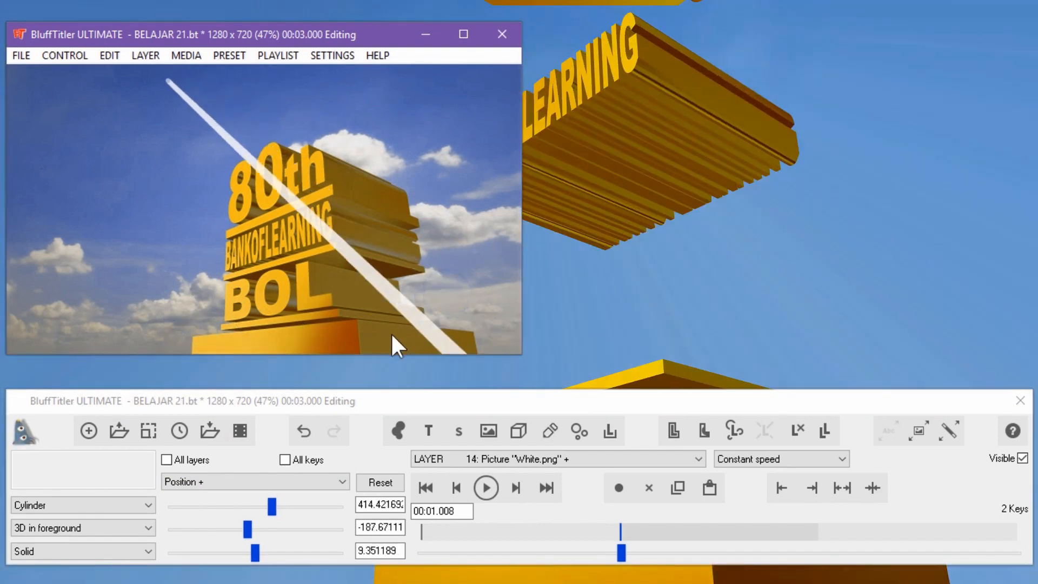
left_click_drag(391, 334, 382, 341)
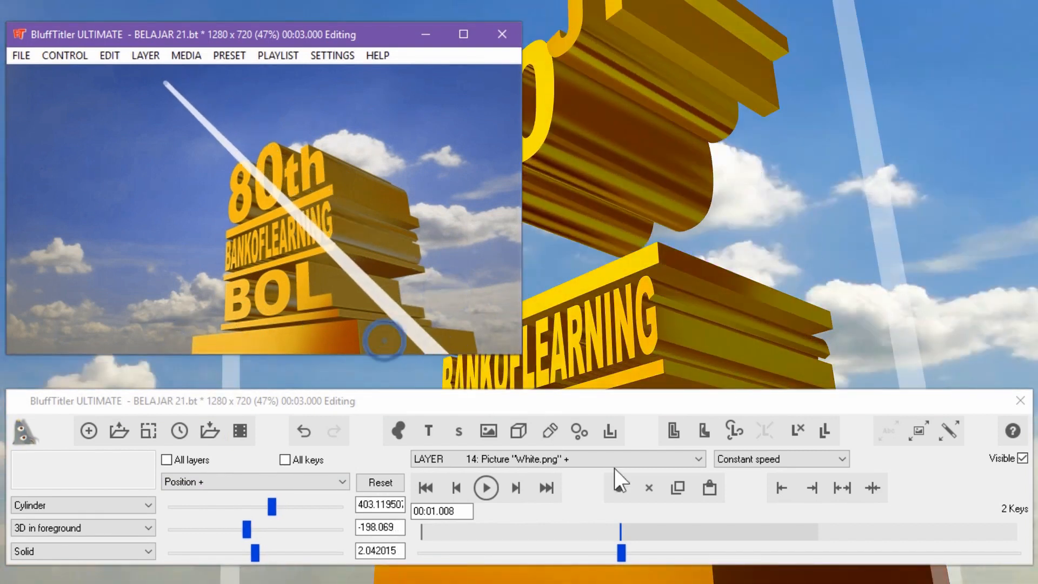
left_click_drag(620, 549, 410, 551)
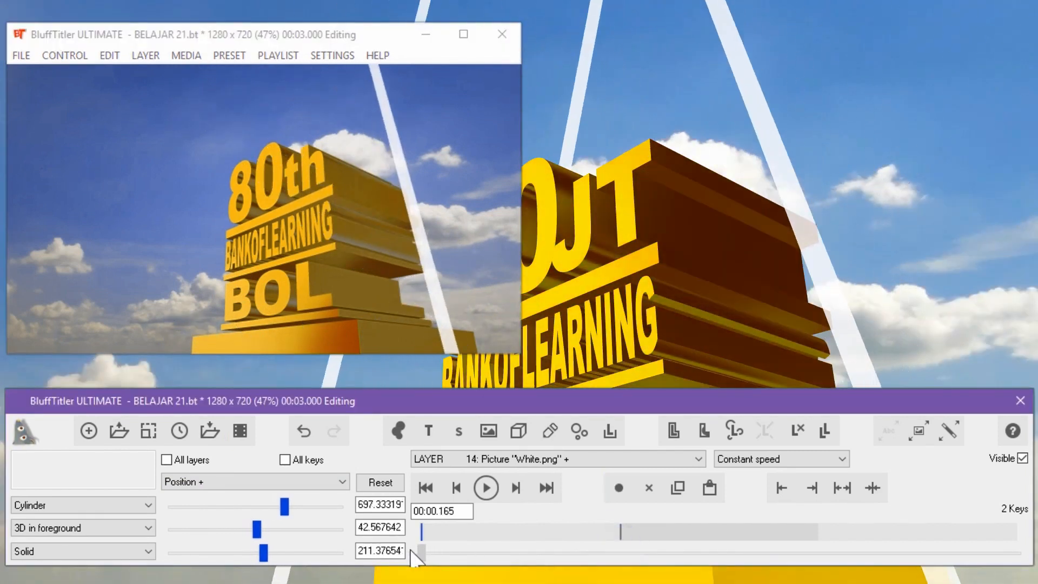
left_click_drag(493, 555, 623, 550)
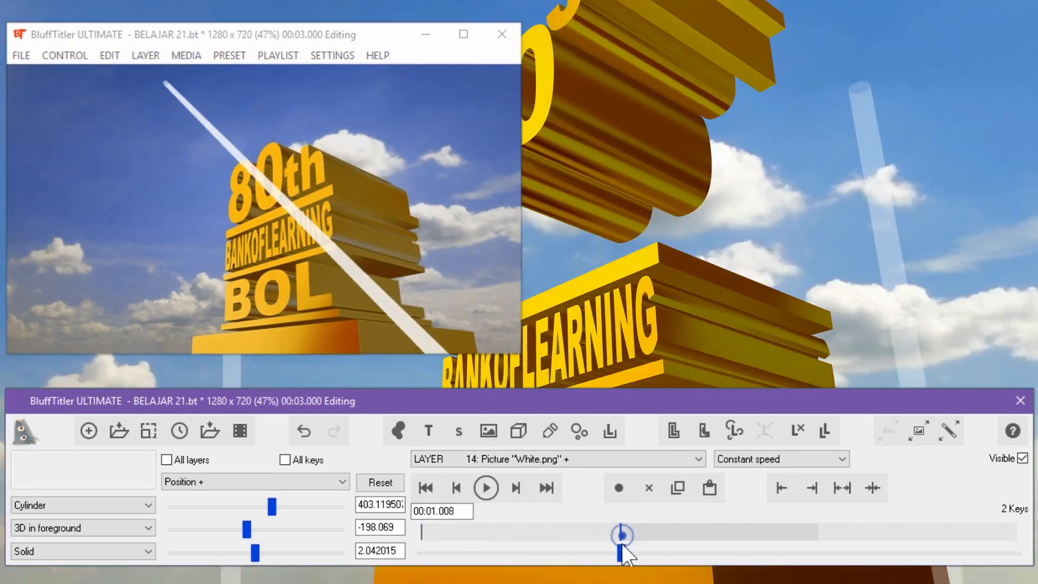
- Add a key at about 2 seconds and paste the starting key's values into it
left_click_drag(818, 553, 822, 552)
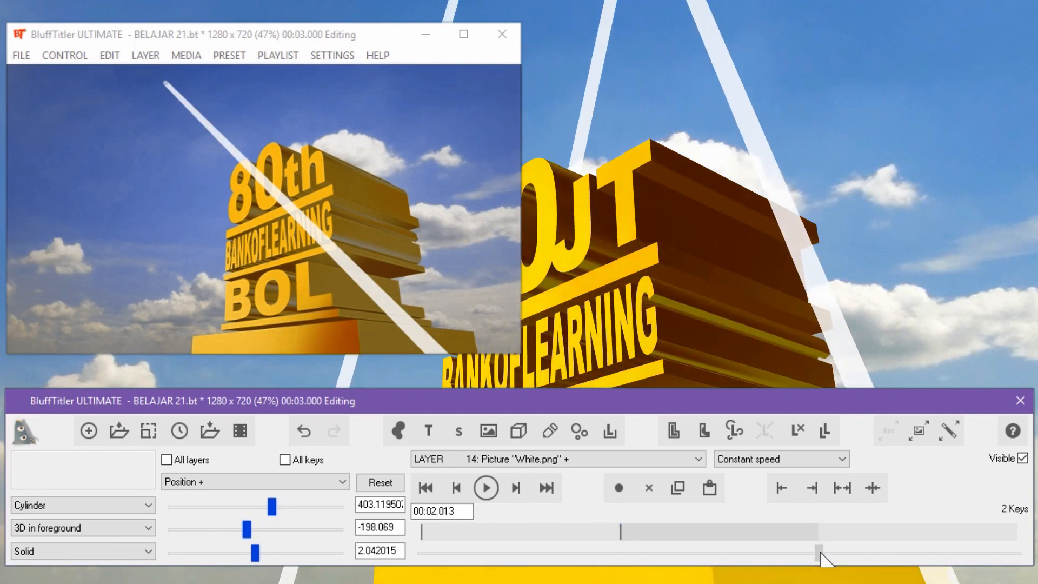
left_click(619, 489)
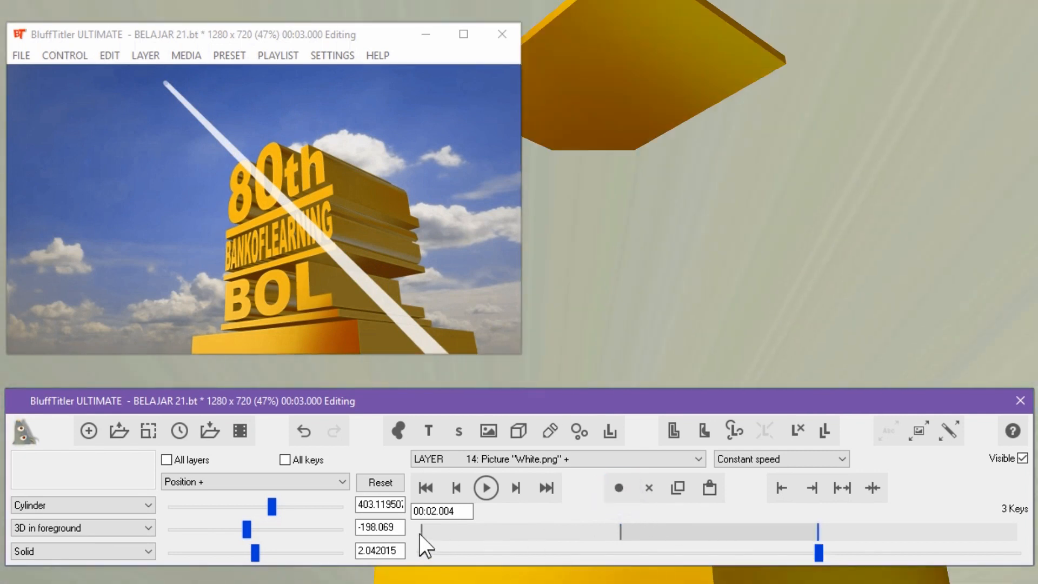
left_click(420, 532)
left_click(677, 488)
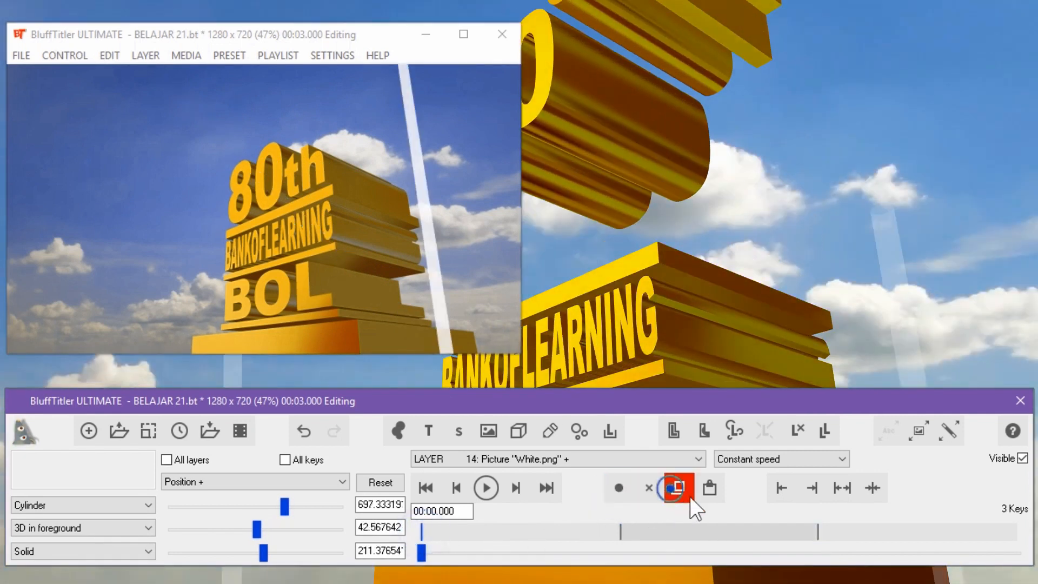
left_click(821, 533)
left_click(710, 488)
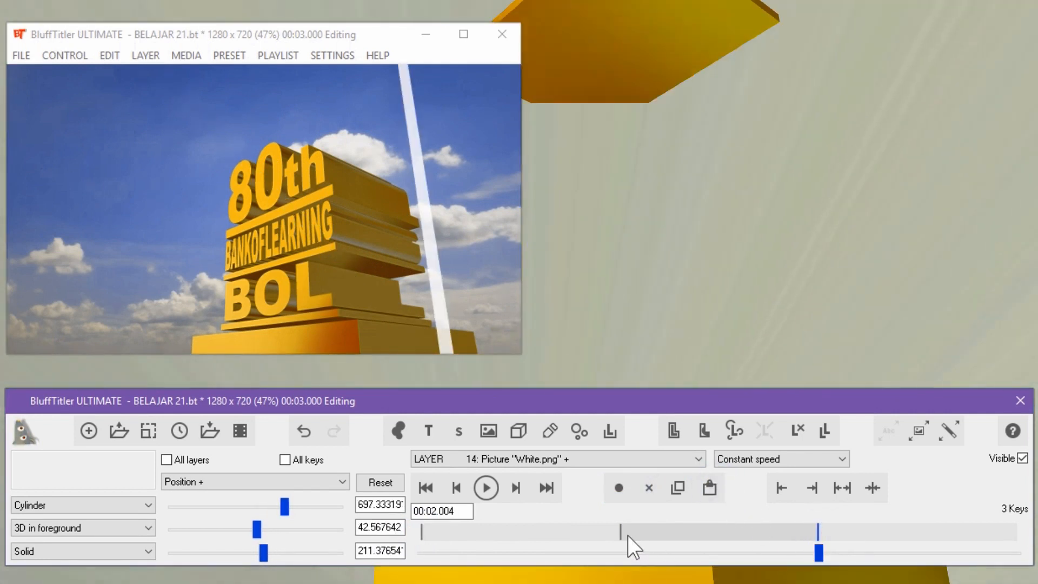
- Copy the beam's 1-second key and paste it at the 3-second end of the timeline
left_click(621, 532)
left_click(677, 488)
left_click_drag(931, 531, 1025, 540)
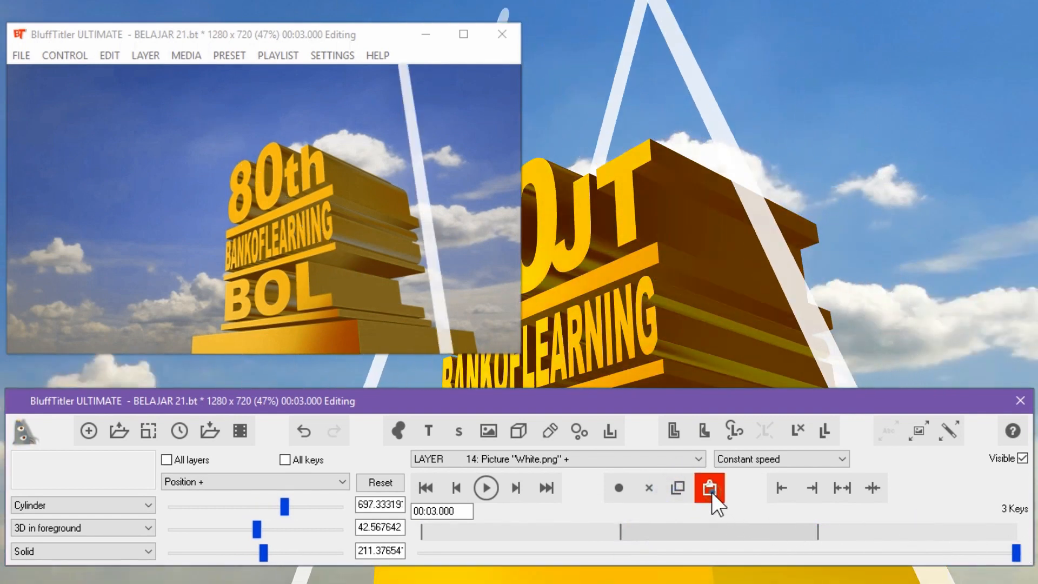
left_click(710, 489)
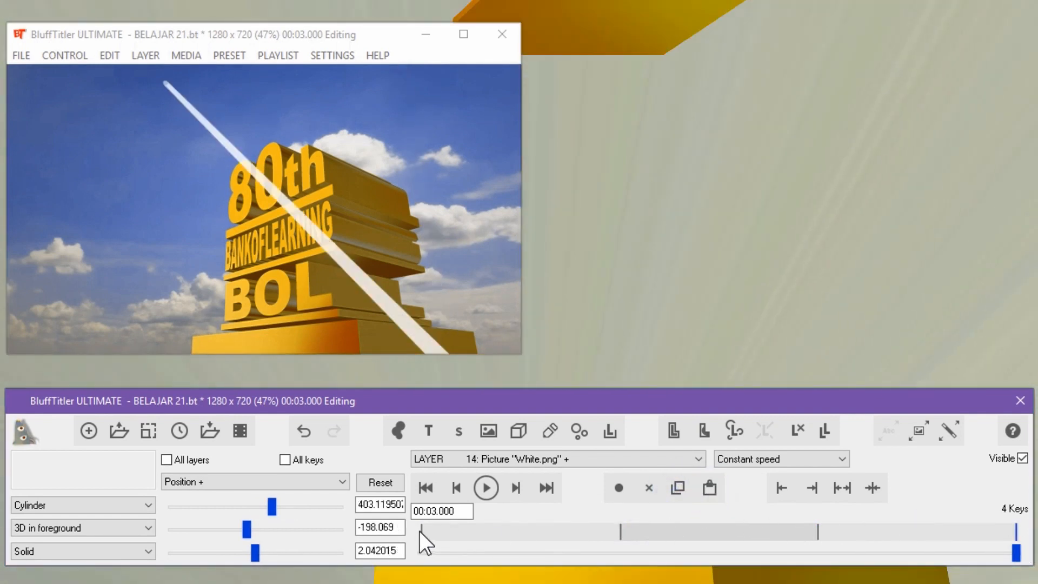
- Play the animation from the start to check how the white beam swings across the title
left_click(421, 531)
left_click(486, 488)
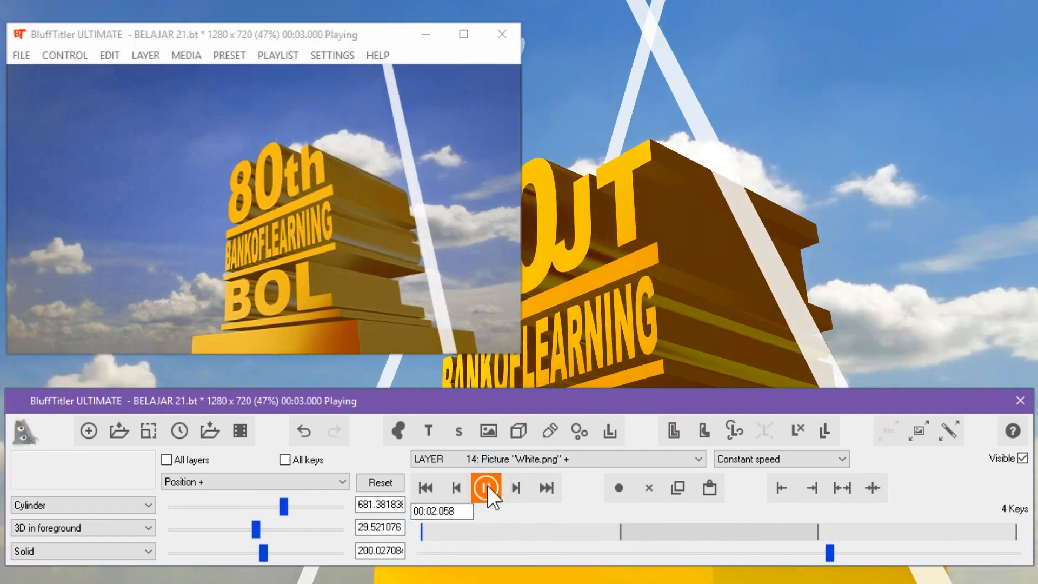
left_click(486, 486)
left_click(486, 487)
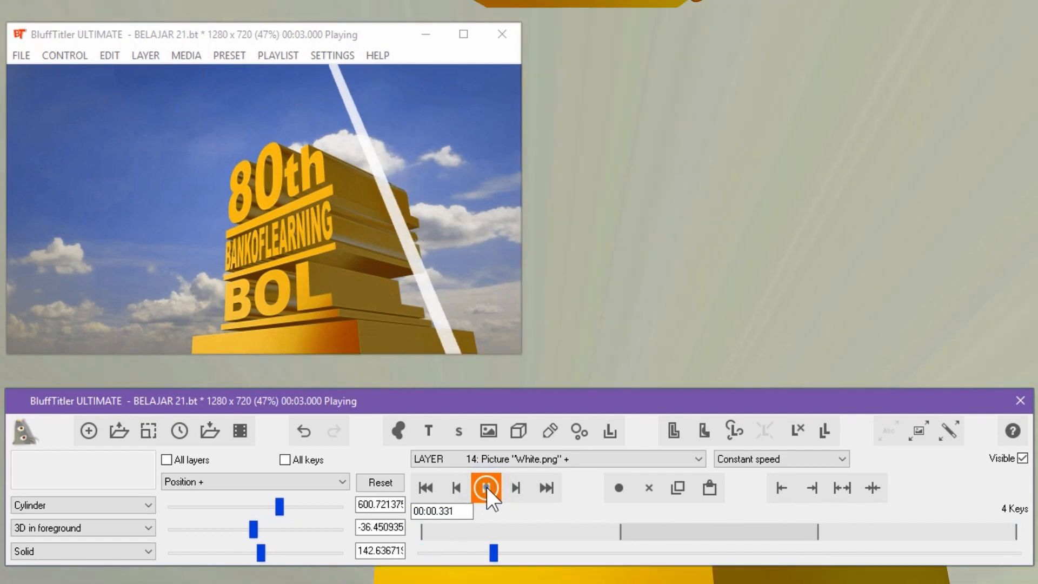
- Stop playback at the start of the timeline, clone the white beam layer, and render the clone as 3D in background
left_click(486, 487)
left_click(426, 537)
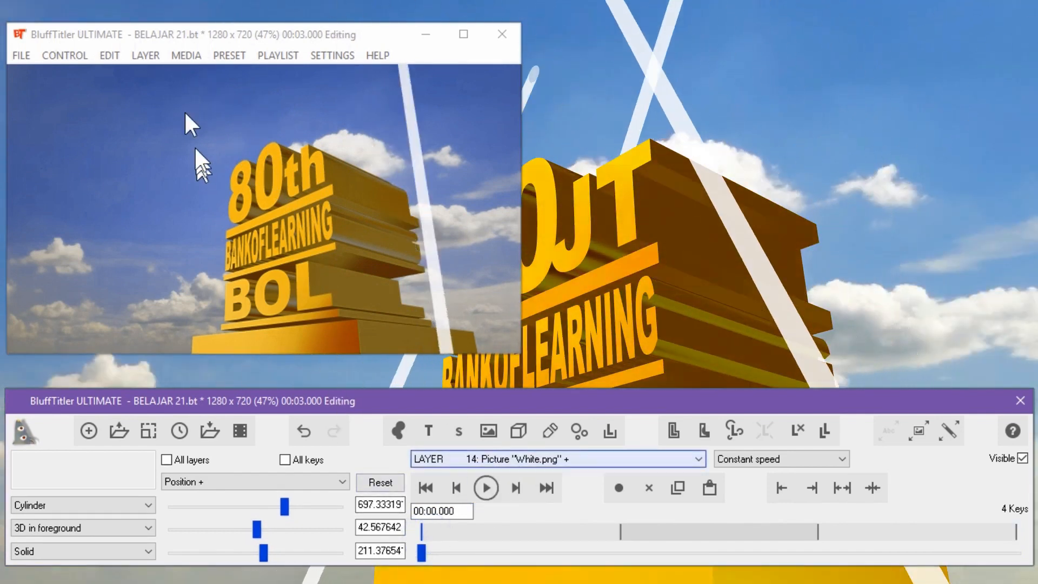
left_click(146, 55)
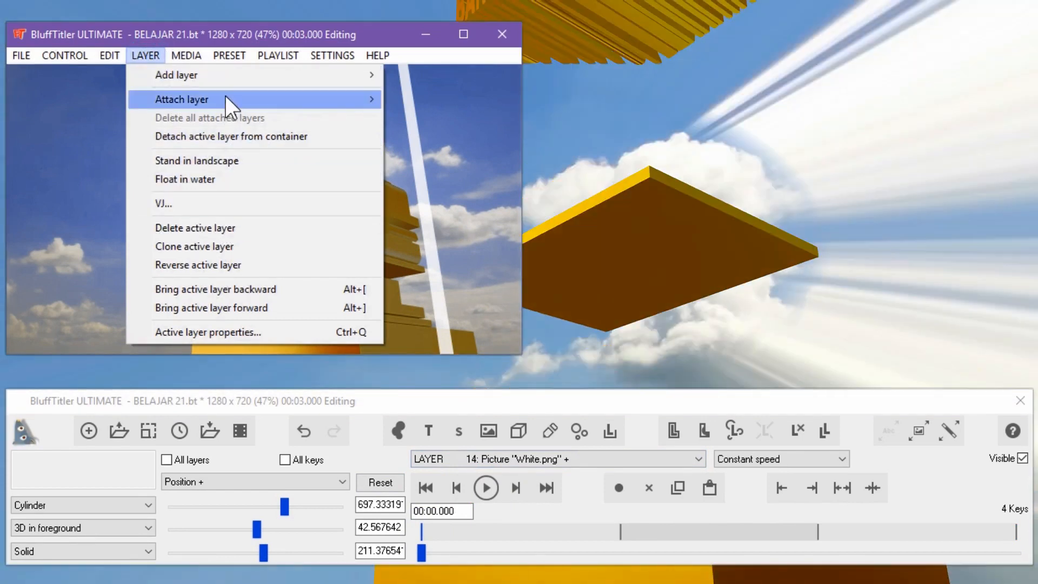
mouse_move(225, 95)
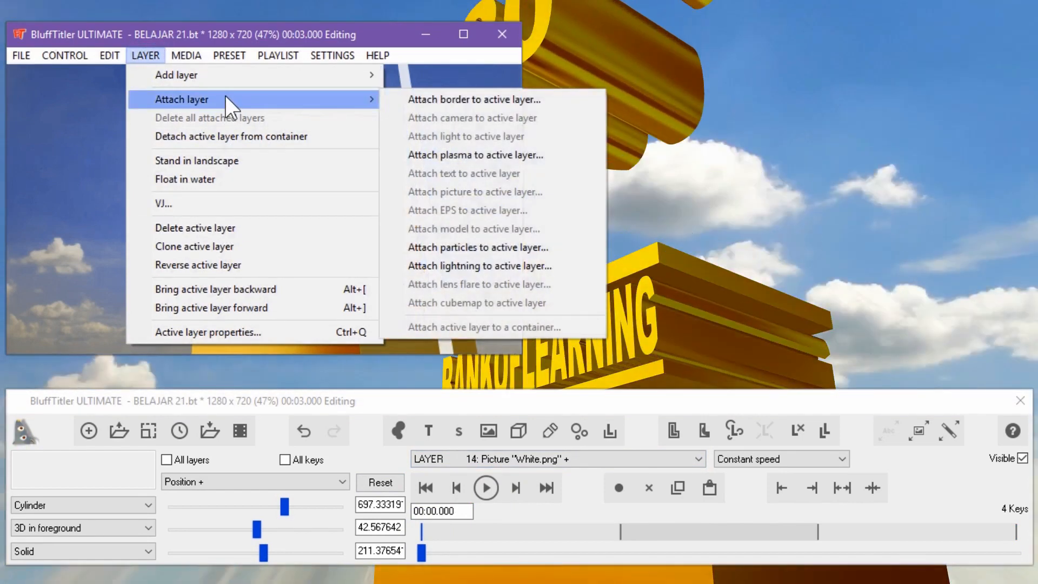
left_click(212, 244)
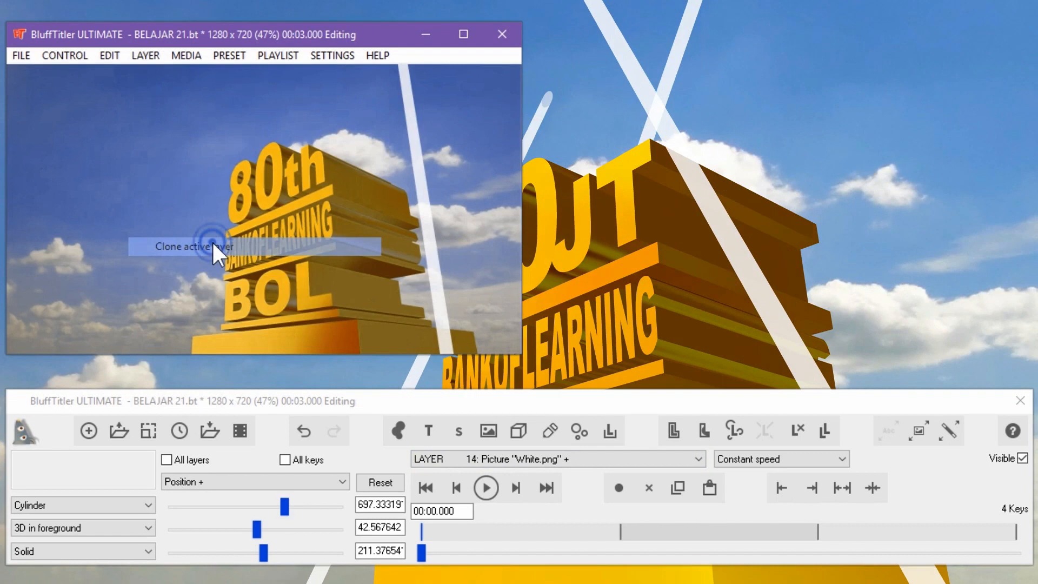
left_click(432, 461)
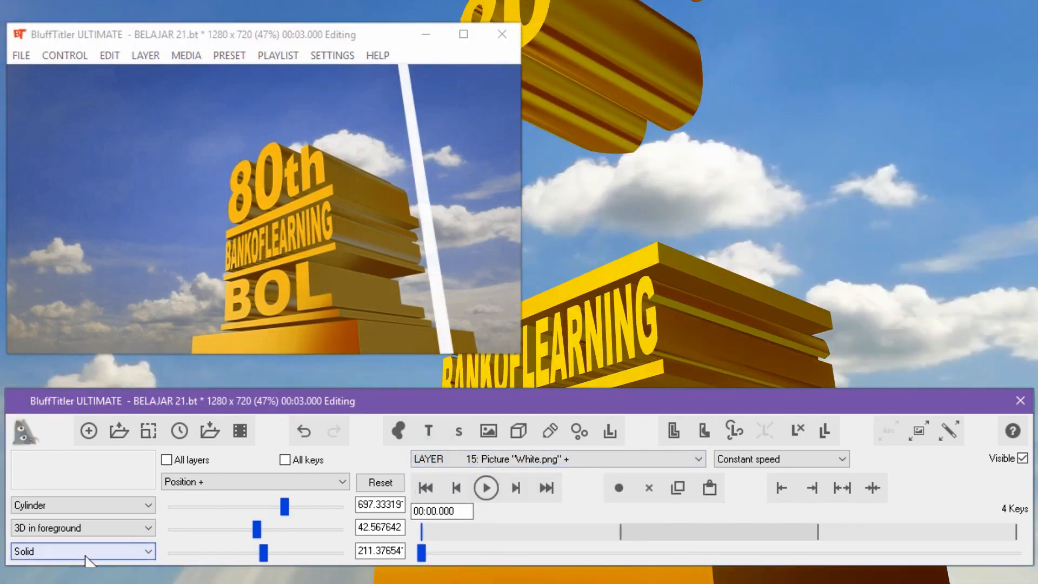
left_click(111, 524)
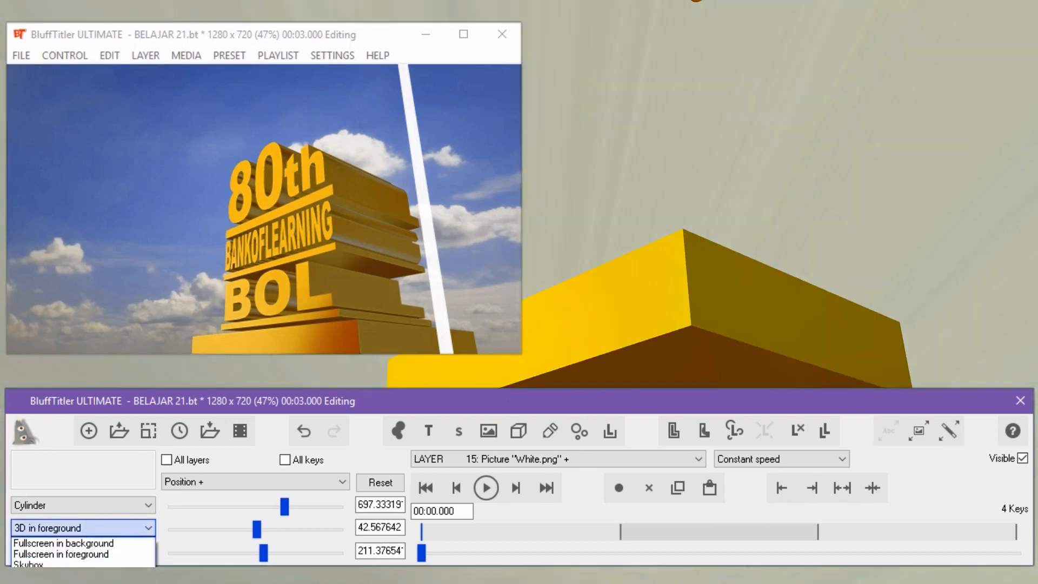
left_click(92, 541)
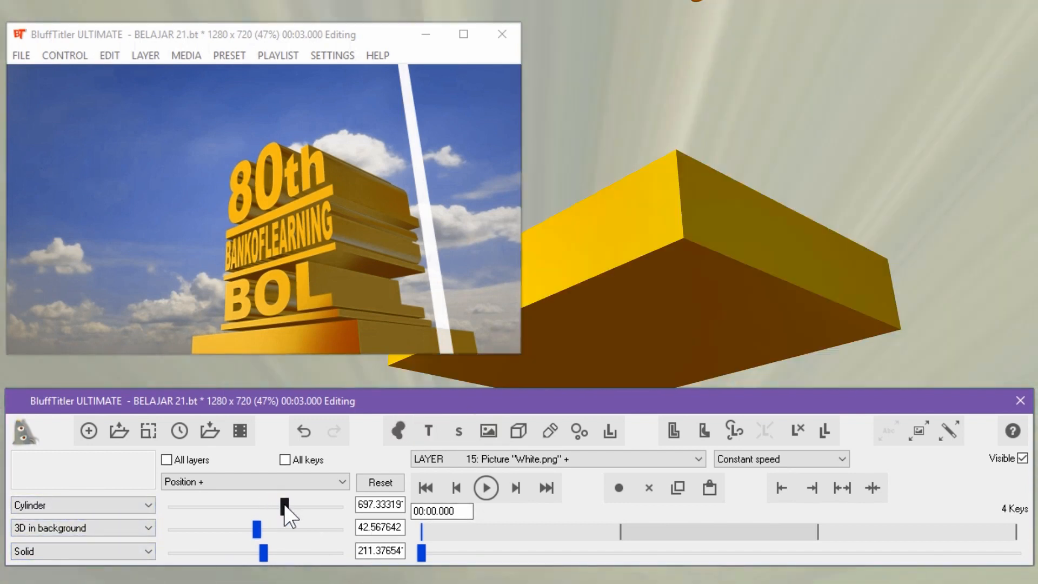
- Shift the white beams together at the starting key to a horizontal position of about 748, applying the change to all layers
left_click(191, 459)
left_click_drag(288, 508, 271, 504)
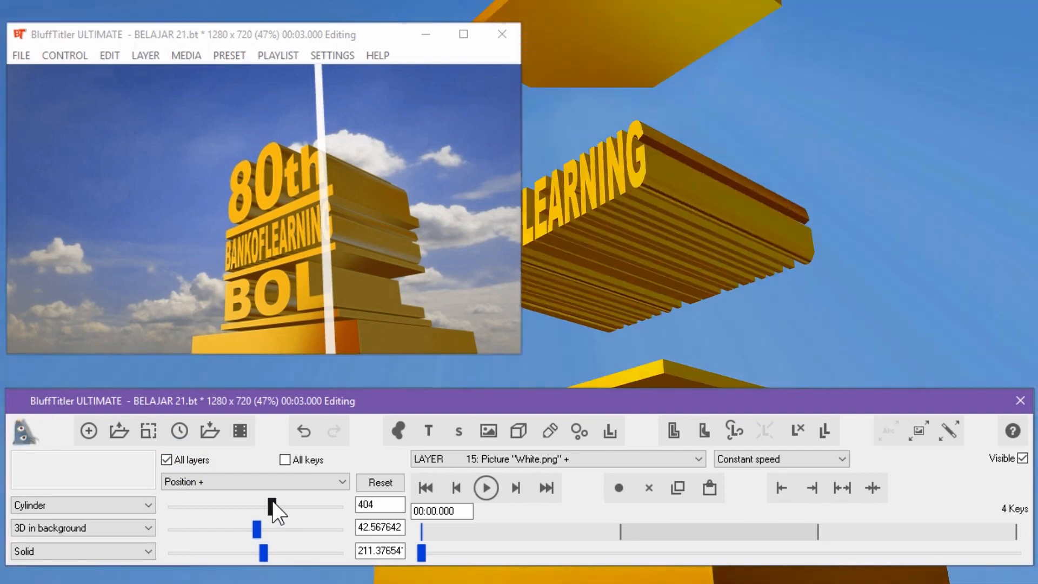
left_click_drag(272, 500, 286, 499)
left_click(211, 459)
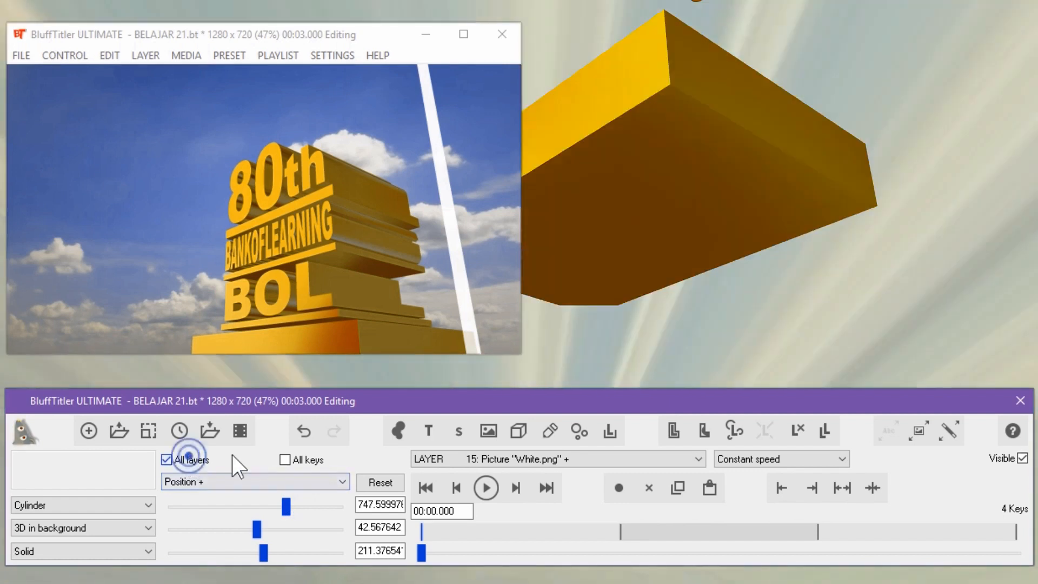
- Move only the cloned beam to a horizontal position of about 101 on all keys, and scrub through its motion
left_click(284, 460)
left_click_drag(287, 504, 259, 497)
left_click_drag(421, 551, 616, 542)
left_click_drag(474, 545, 415, 547)
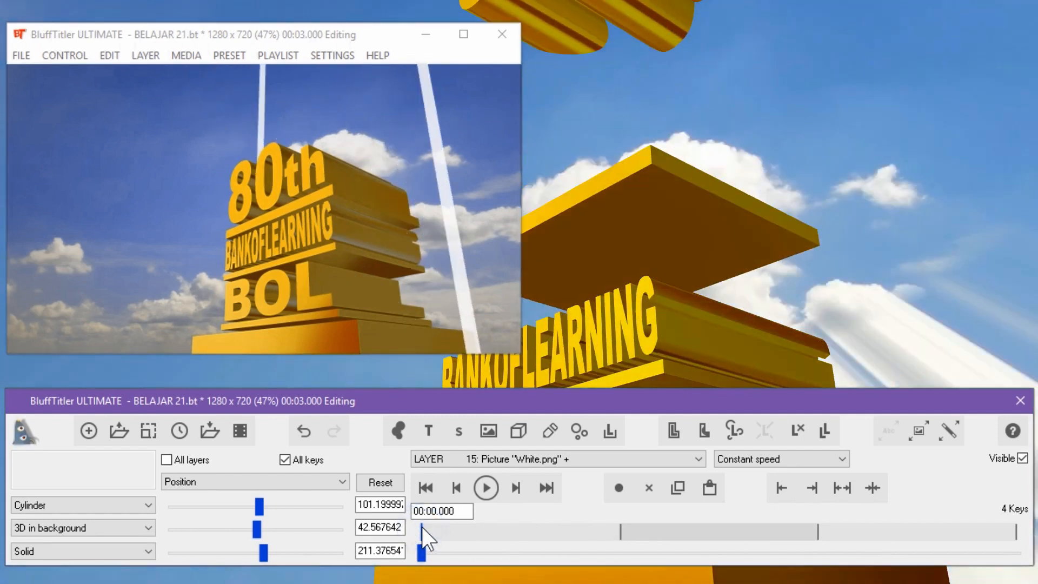
- Tilt the cloned beam at the 1-second key only, with its third rotation value at about -84
left_click(620, 528)
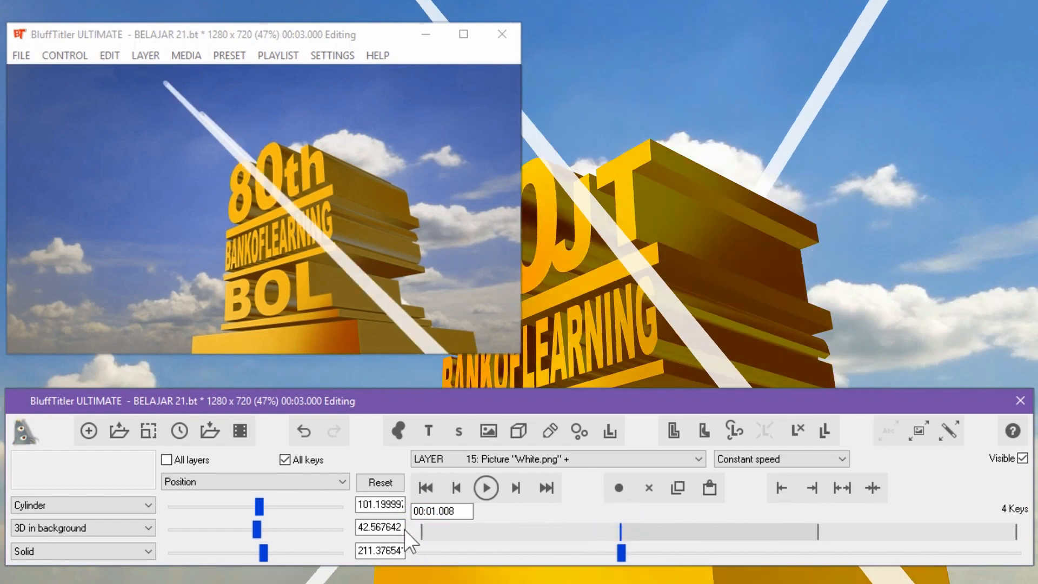
left_click(211, 482)
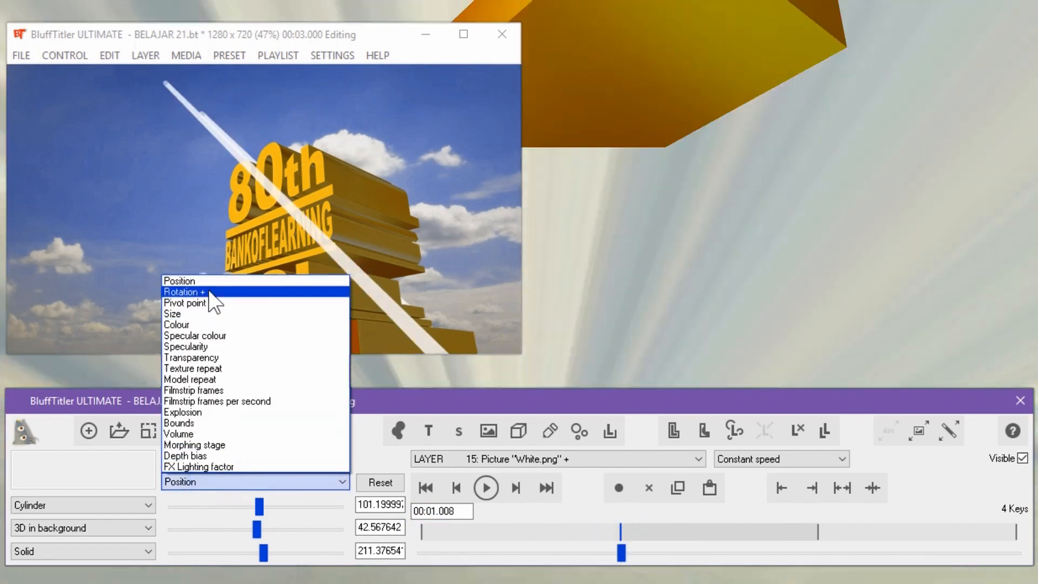
left_click(213, 291)
left_click_drag(267, 554, 238, 536)
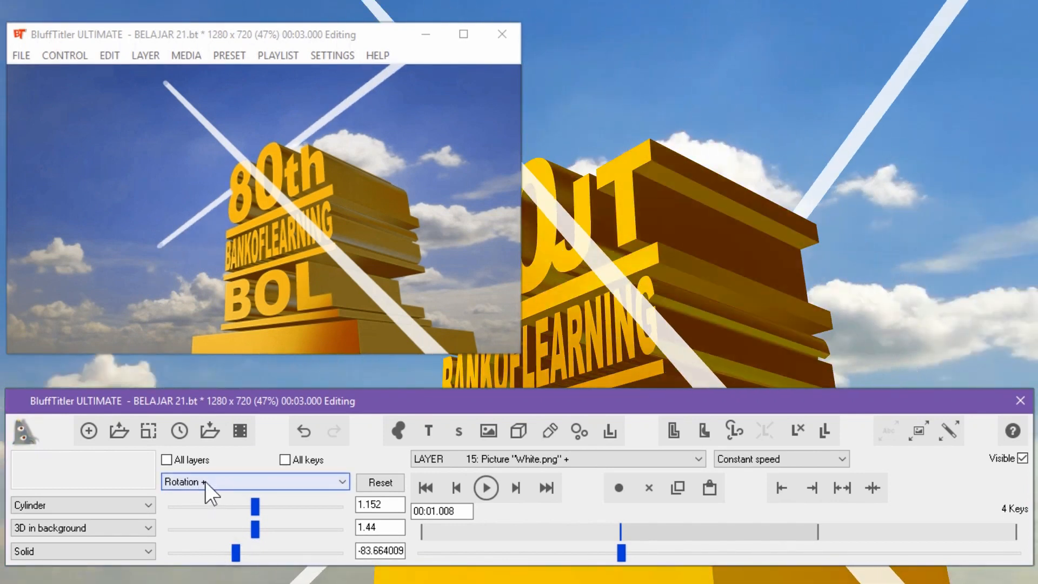
- Reposition the cloned beam at the 1-second key to about 64, -466 and 489, behind the lower part of the title
left_click(205, 481)
left_click(203, 281)
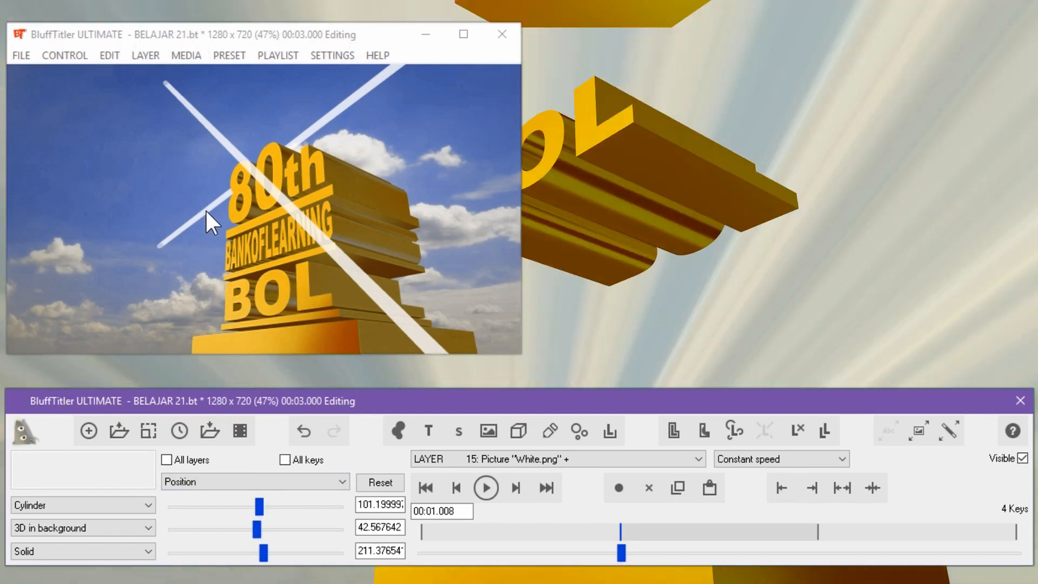
left_click_drag(206, 209, 324, 312)
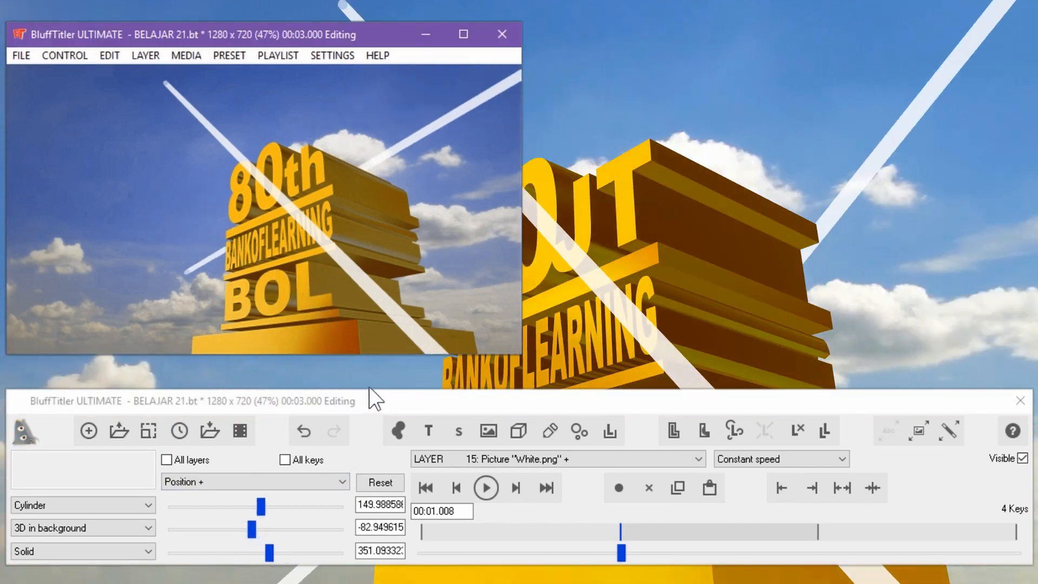
mouse_move(194, 261)
left_mouse_down()
mouse_move(239, 309)
mouse_move(221, 326)
mouse_move(205, 325)
mouse_move(204, 315)
mouse_move(222, 366)
left_mouse_up()
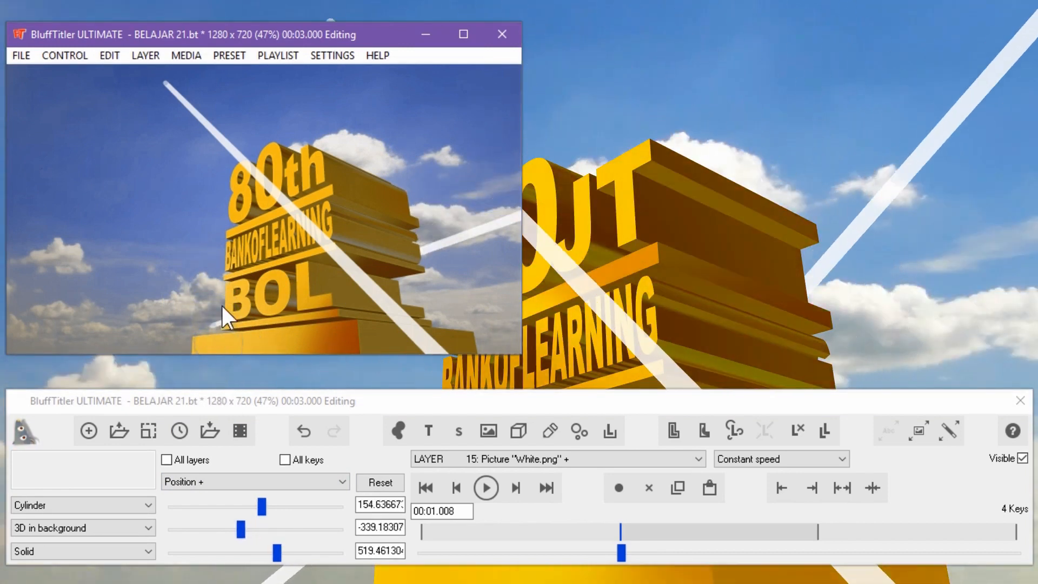
left_click_drag(179, 336, 172, 353)
left_click_drag(206, 264, 195, 310)
- Adjust the cloned beam's third rotation value at the 1-second key to about -58
left_click(219, 481)
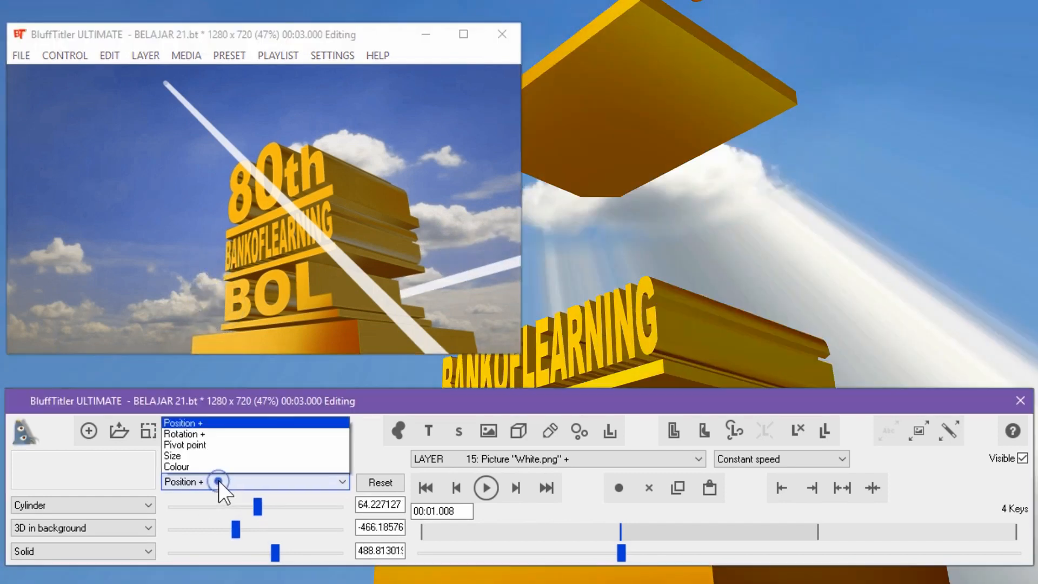
left_click(219, 292)
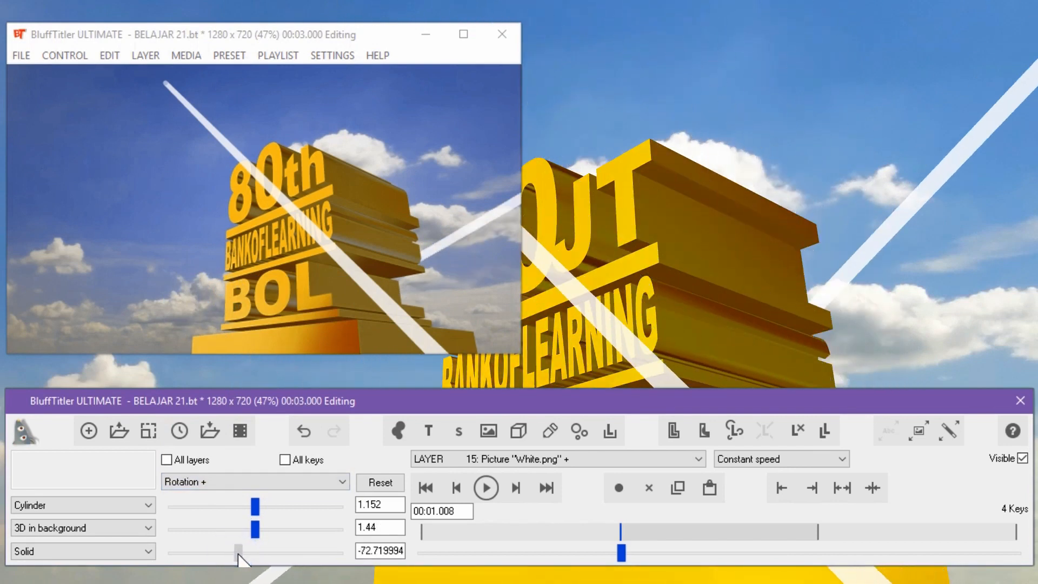
left_click_drag(237, 552, 241, 553)
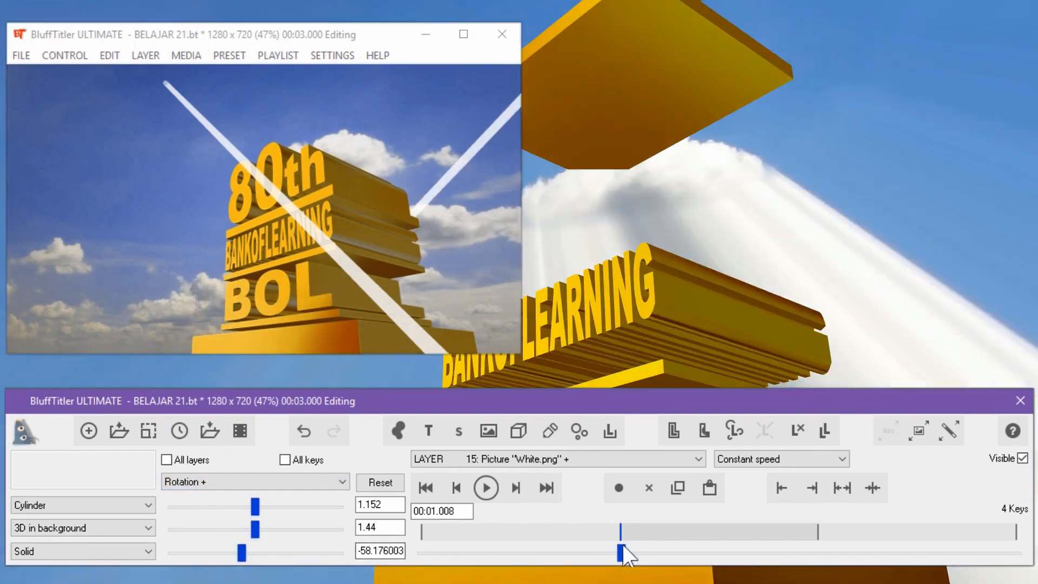
- Copy the cloned beam's starting key and go to its key at about 2 seconds
left_click_drag(623, 545, 422, 554)
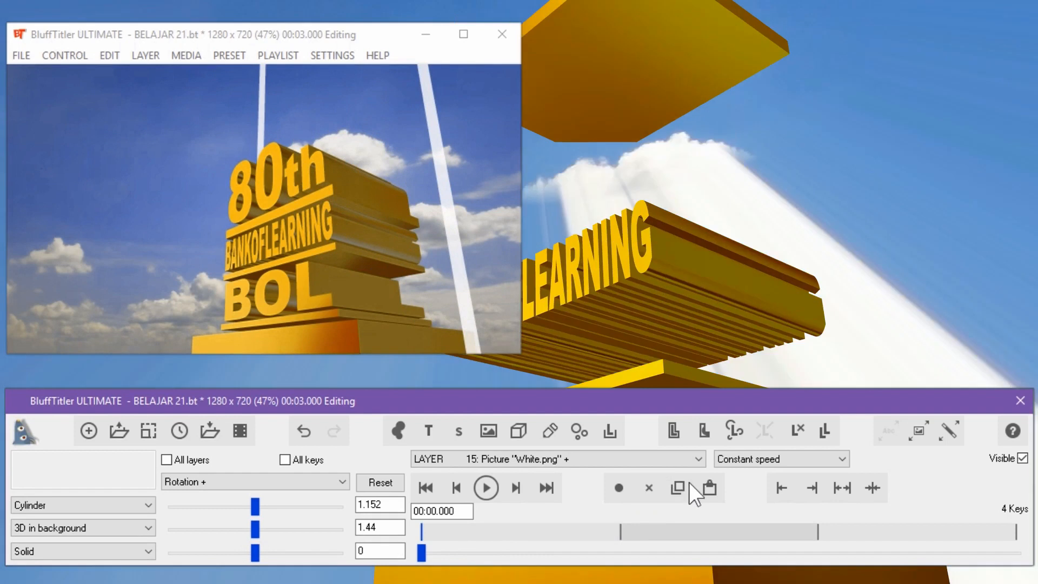
left_click(682, 482)
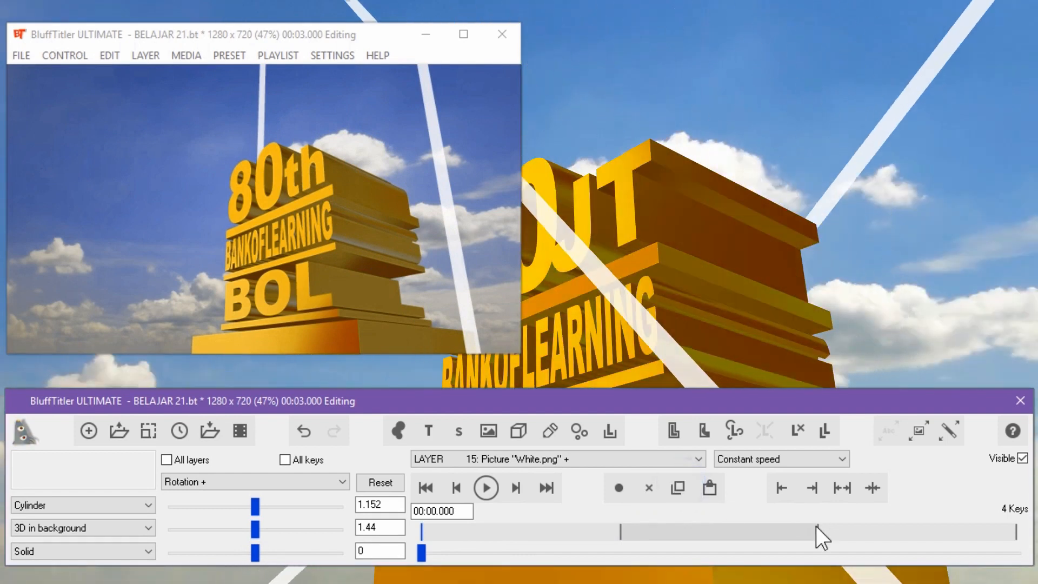
left_click(815, 528)
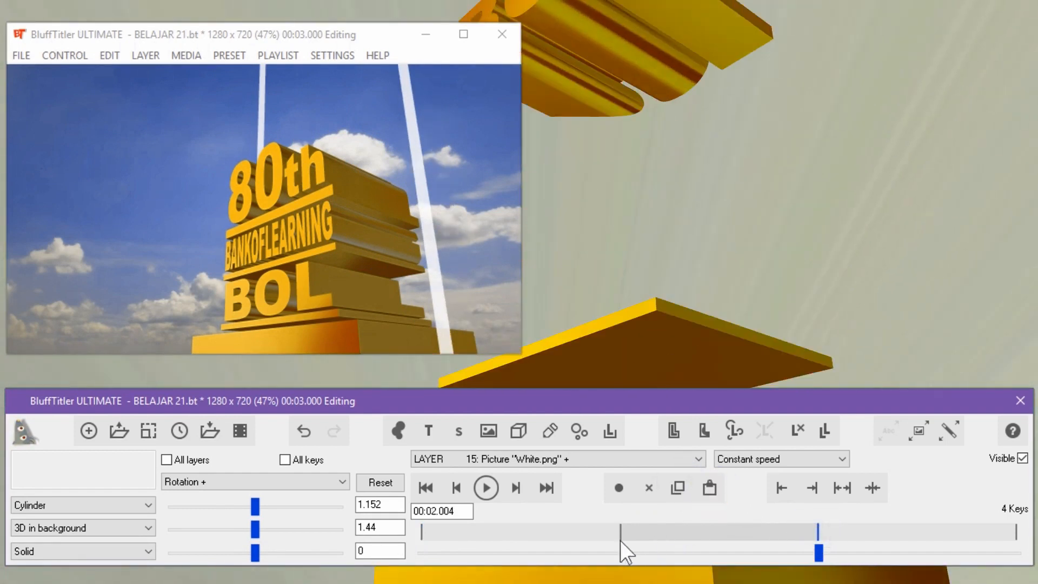
- Copy the cloned beam's 1-second key to the 3-second end of the timeline, and play the animation from the start
left_click(620, 541)
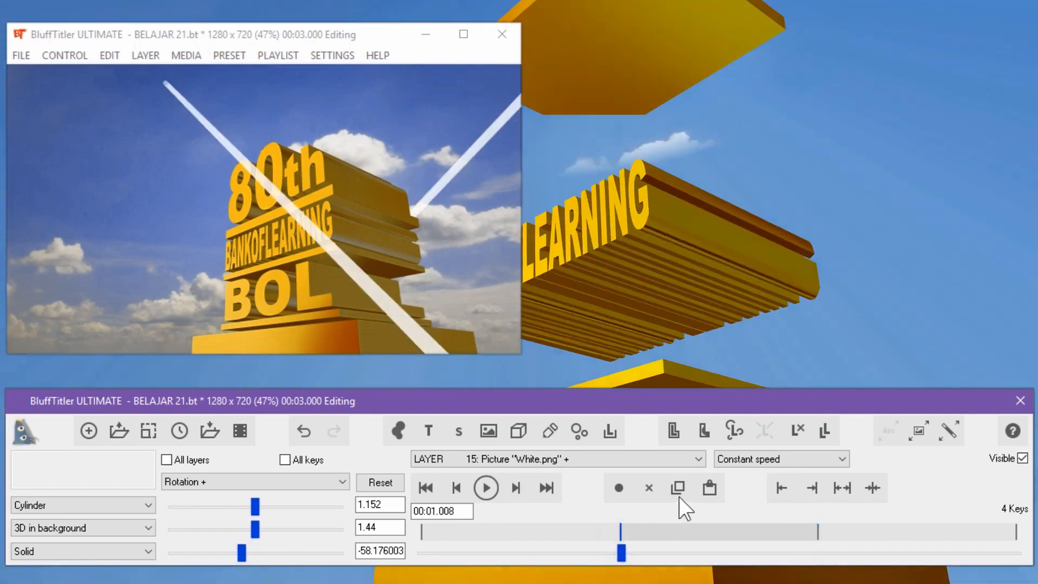
left_click(678, 488)
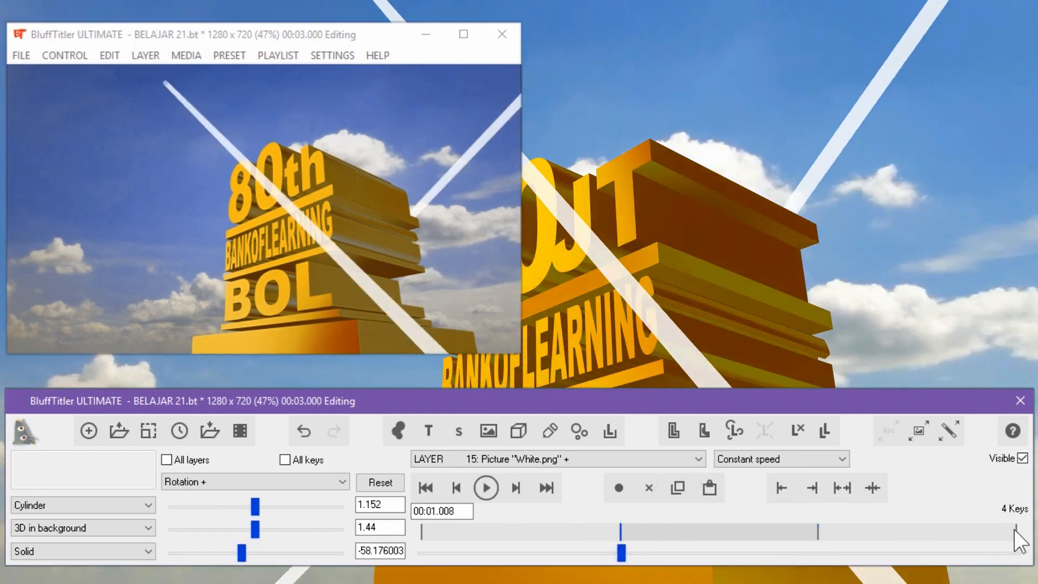
left_click(1015, 530)
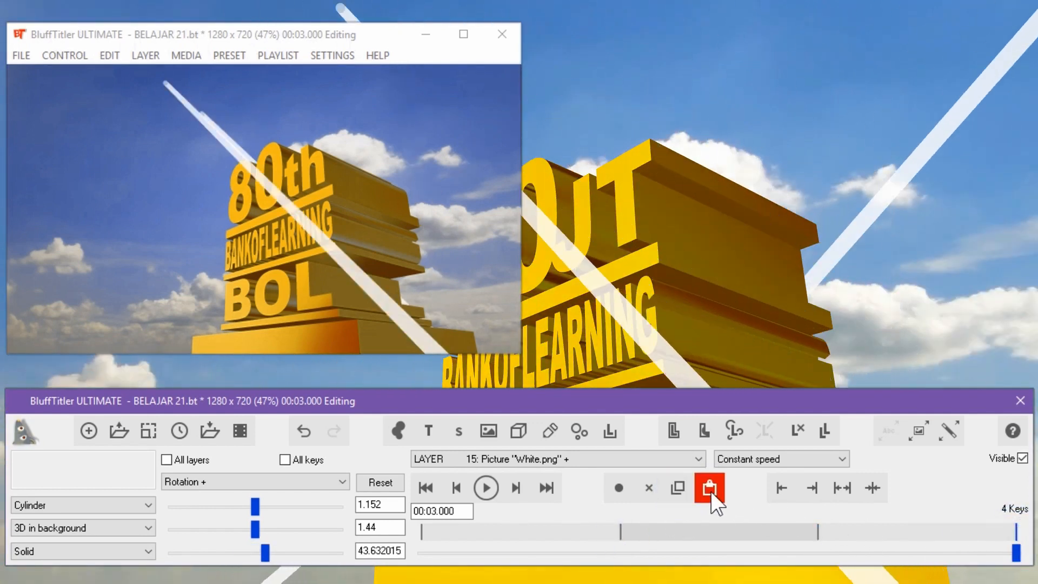
left_click(710, 492)
left_click(425, 530)
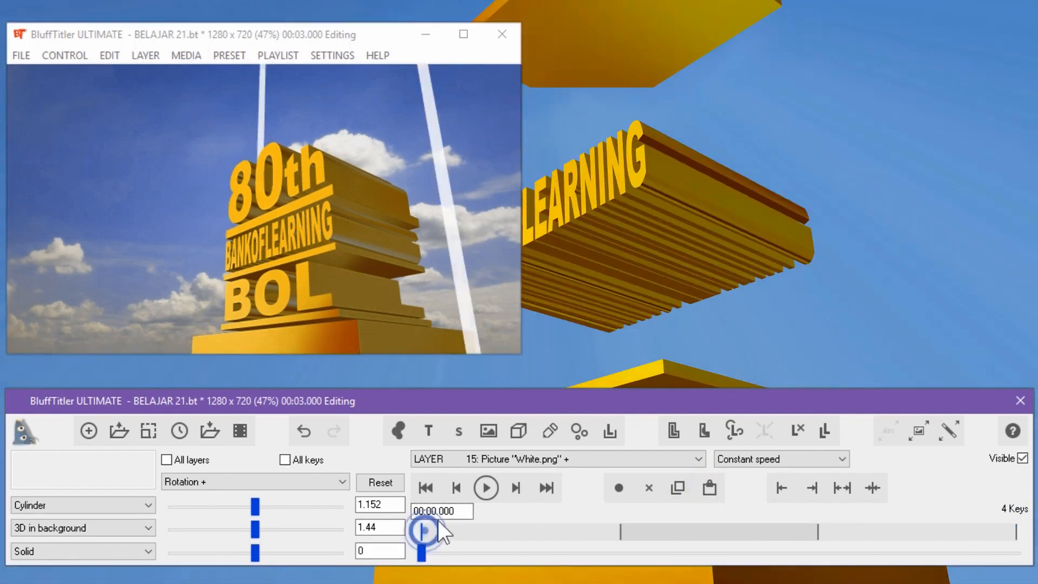
left_click(480, 491)
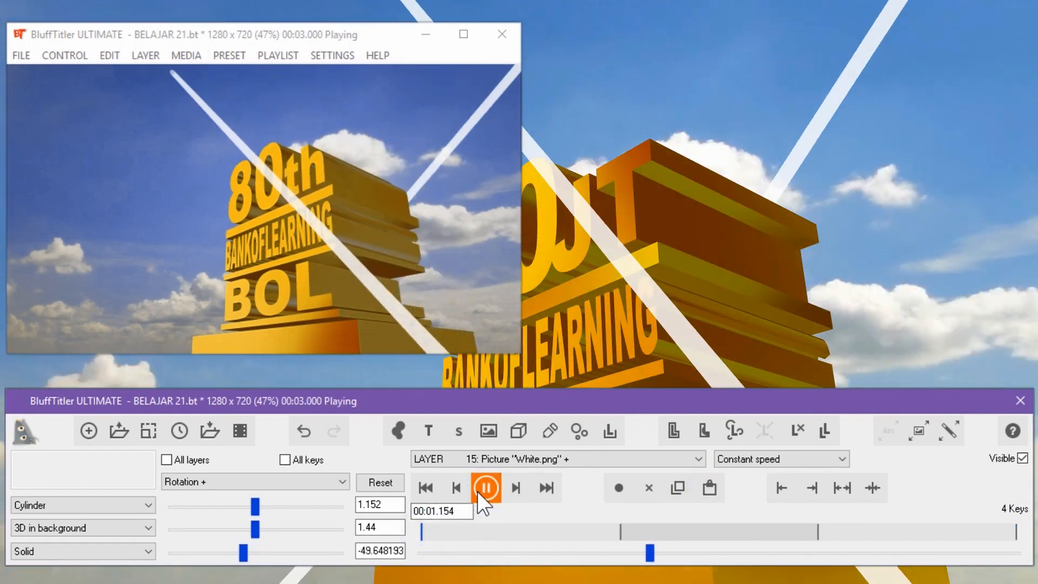